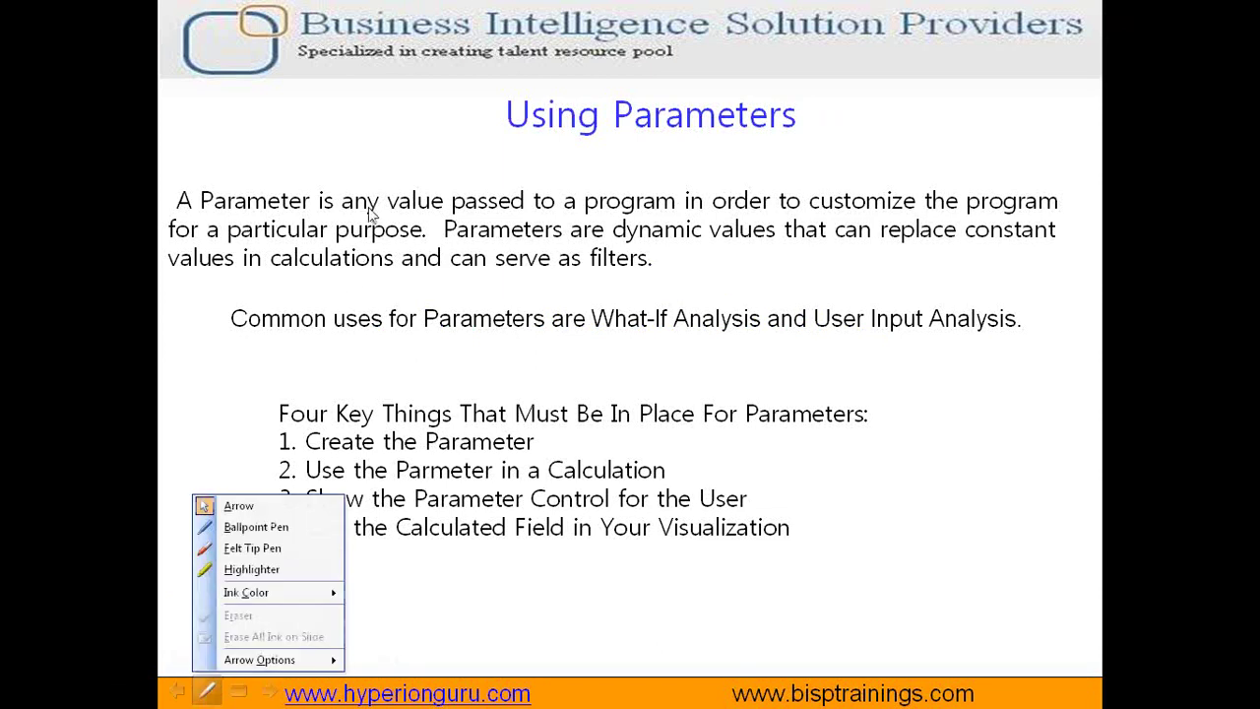
Switch the slideshow pointer to the Ballpoint Pen to ink the slide.
{"action": "left_click", "coordinate": [264, 537]}
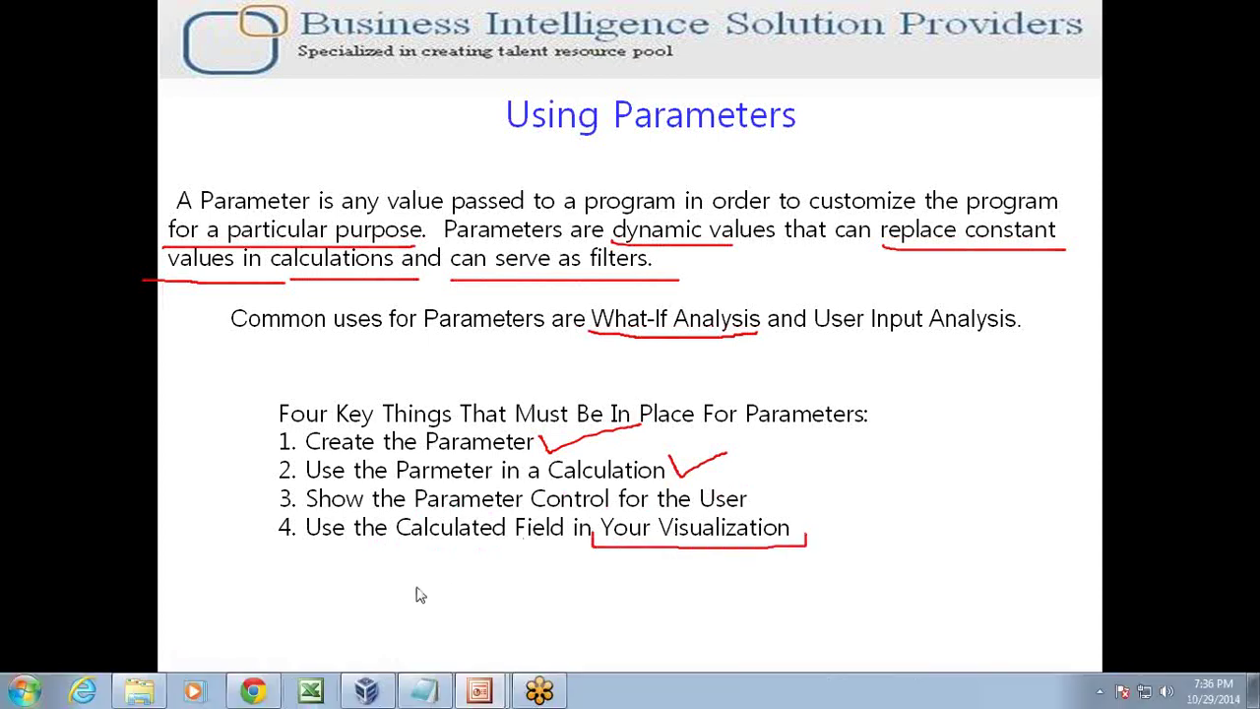
Exit the slideshow and bring the Tableau Sheet 6 worksheet to the front.
{"action": "key", "text": "super"}
{"action": "left_click", "coordinate": [539, 691]}
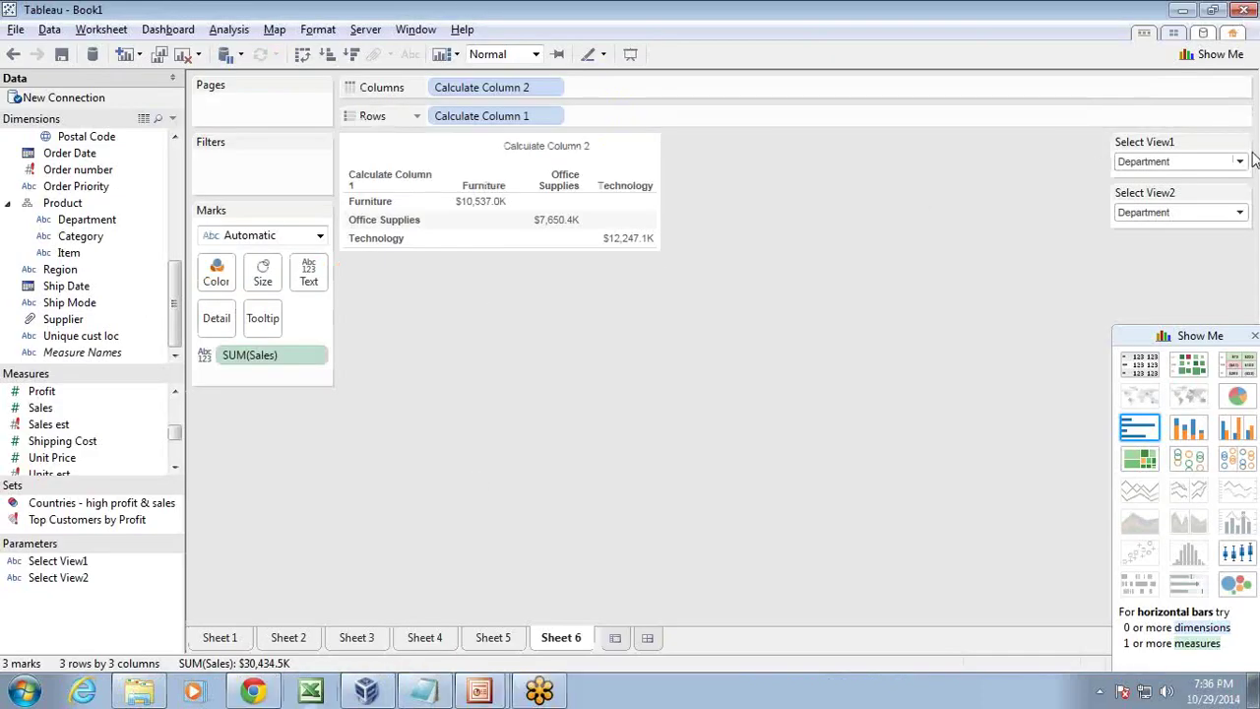
Set Select View1 to Region, then to Customer Segment.
{"action": "left_click", "coordinate": [1240, 162]}
{"action": "left_click", "coordinate": [1202, 194]}
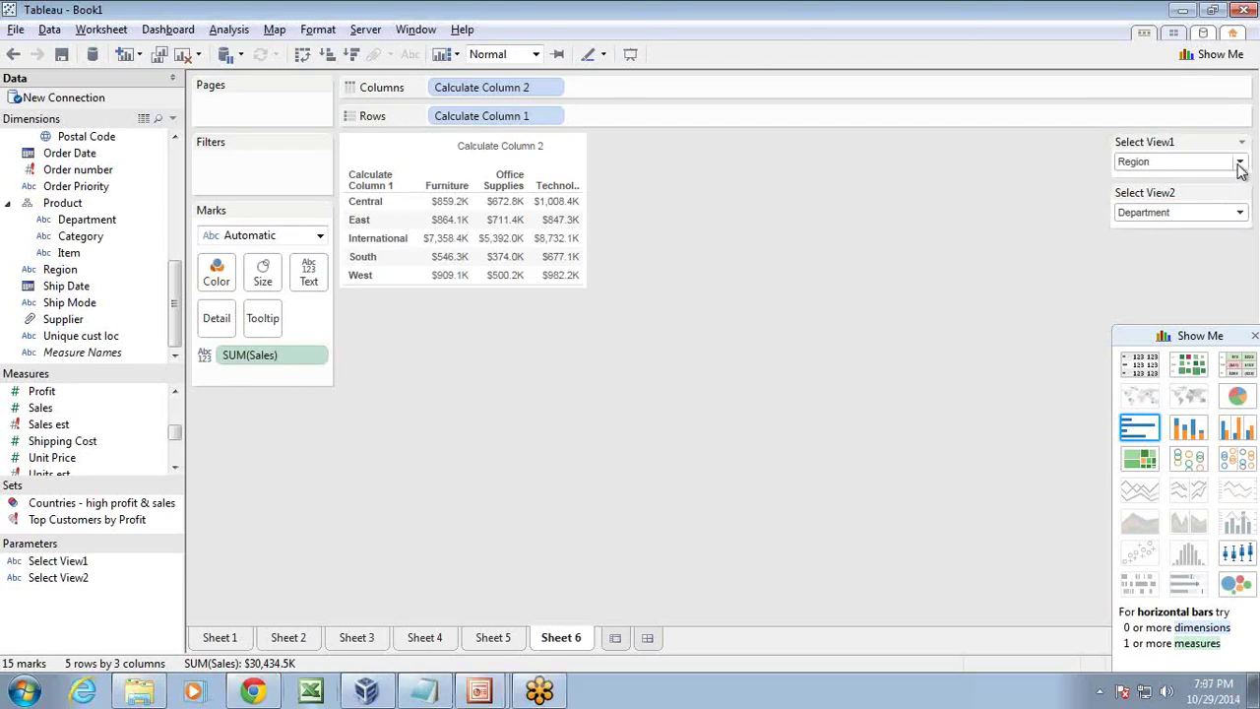
{"action": "left_click", "coordinate": [1240, 163]}
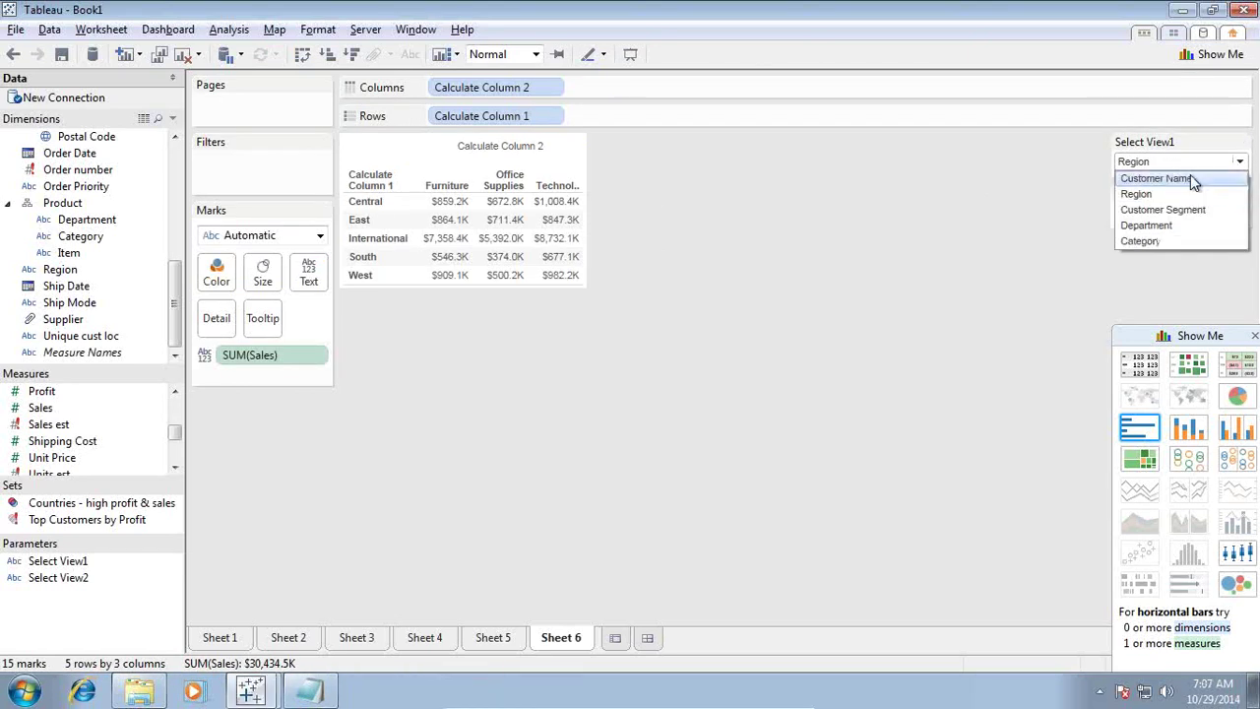
{"action": "left_click", "coordinate": [1171, 210]}
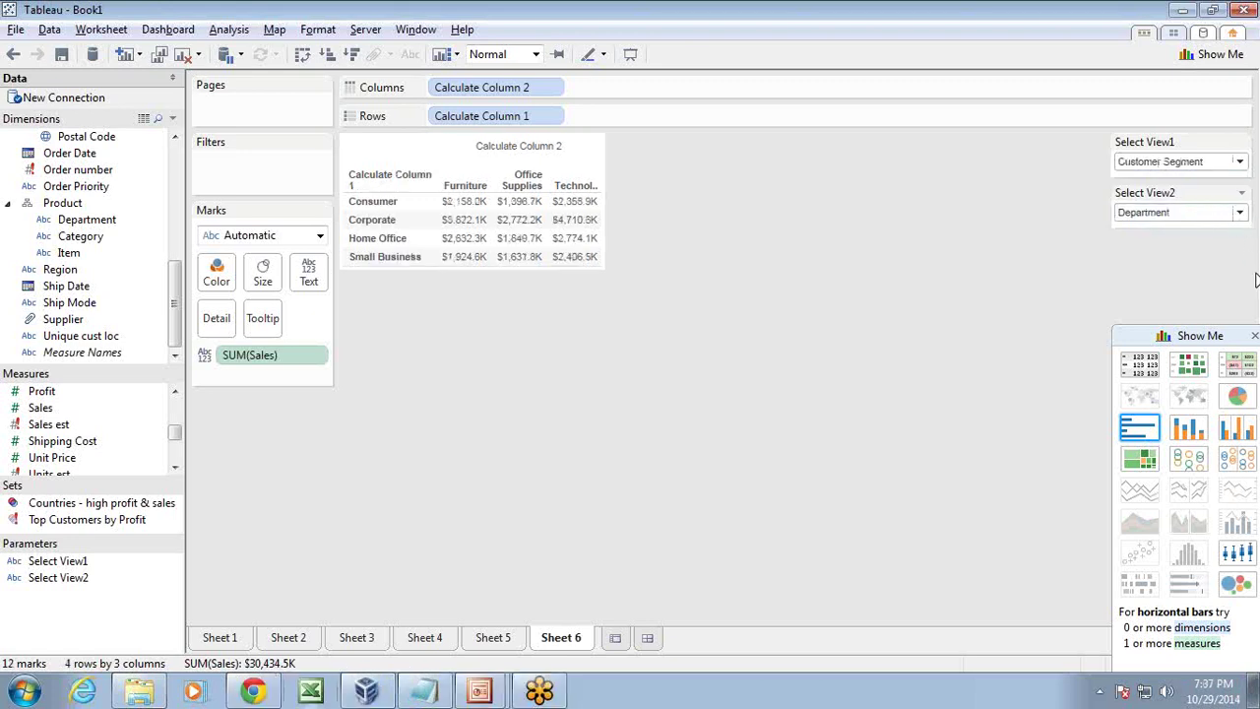
Set Select View2 to Category, then to Region.
{"action": "left_click", "coordinate": [1239, 212]}
{"action": "left_click", "coordinate": [1133, 290]}
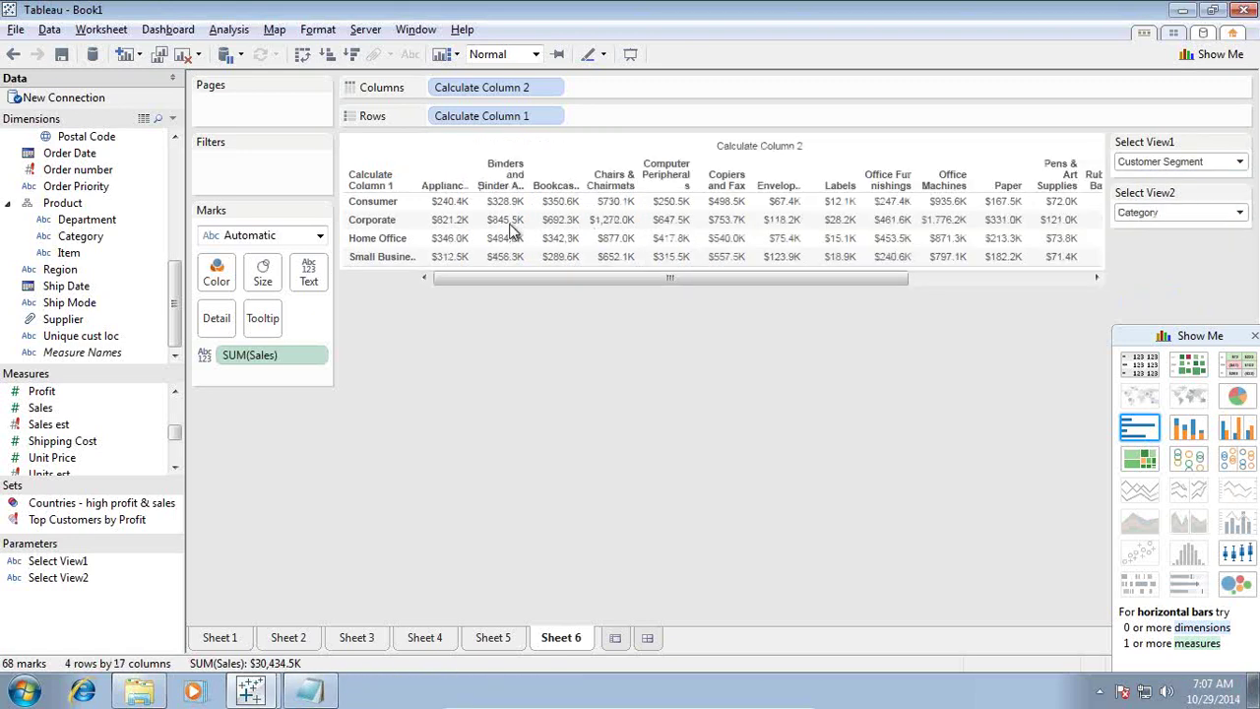
{"action": "left_click", "coordinate": [1232, 215]}
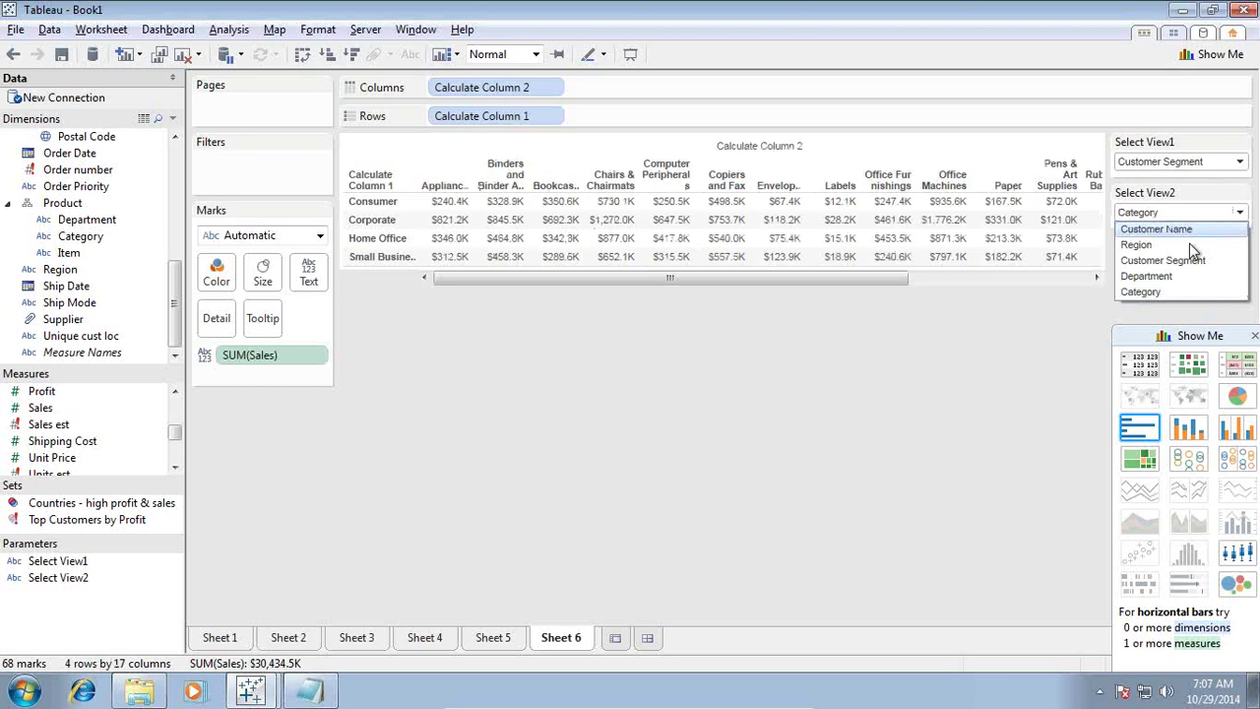
{"action": "left_click", "coordinate": [1190, 243]}
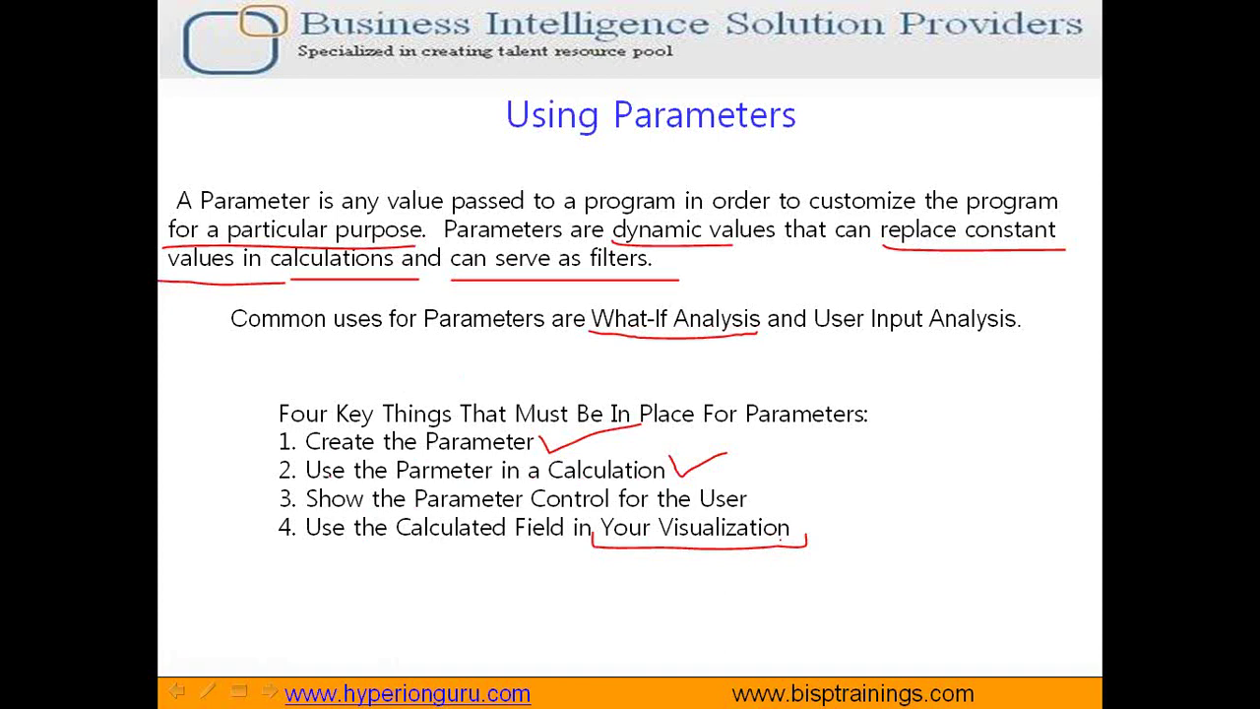
Close the slideshow, minimize VirtualBox and switch back to Tableau's empty Book6.
{"action": "key", "text": "super"}
{"action": "left_click", "coordinate": [539, 690]}
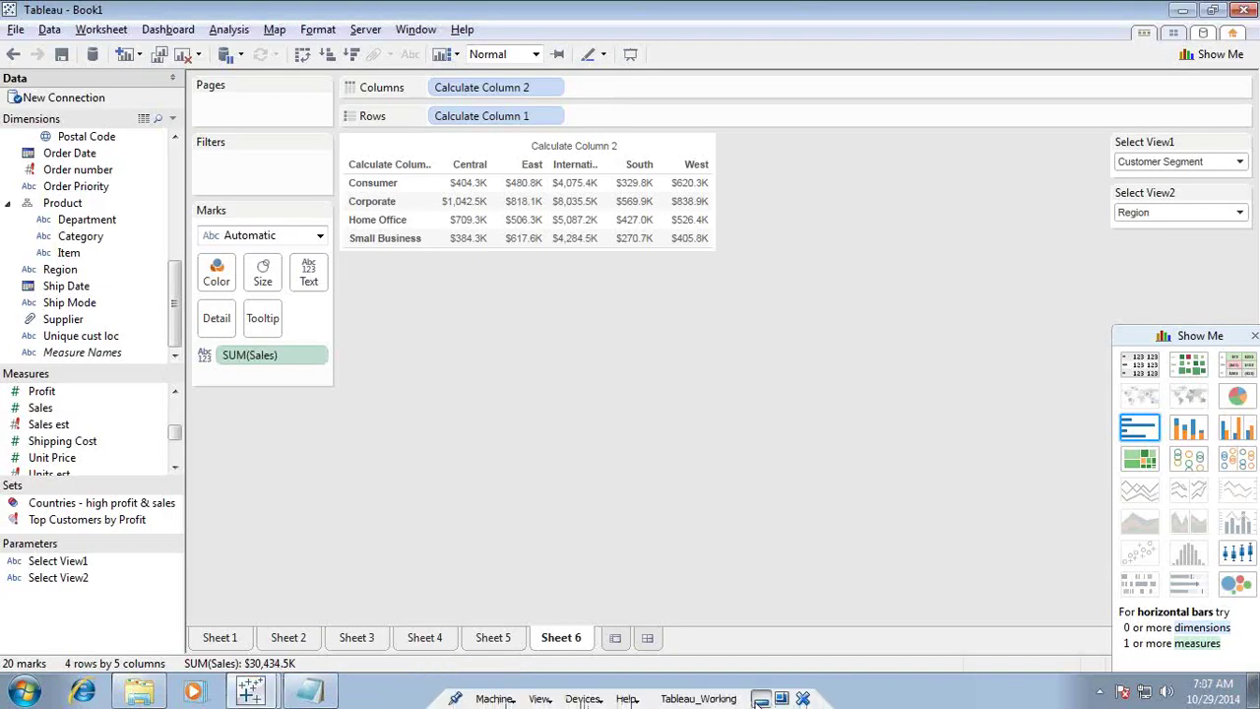
{"action": "key", "text": "alt+Tab"}
{"action": "key", "text": "super"}
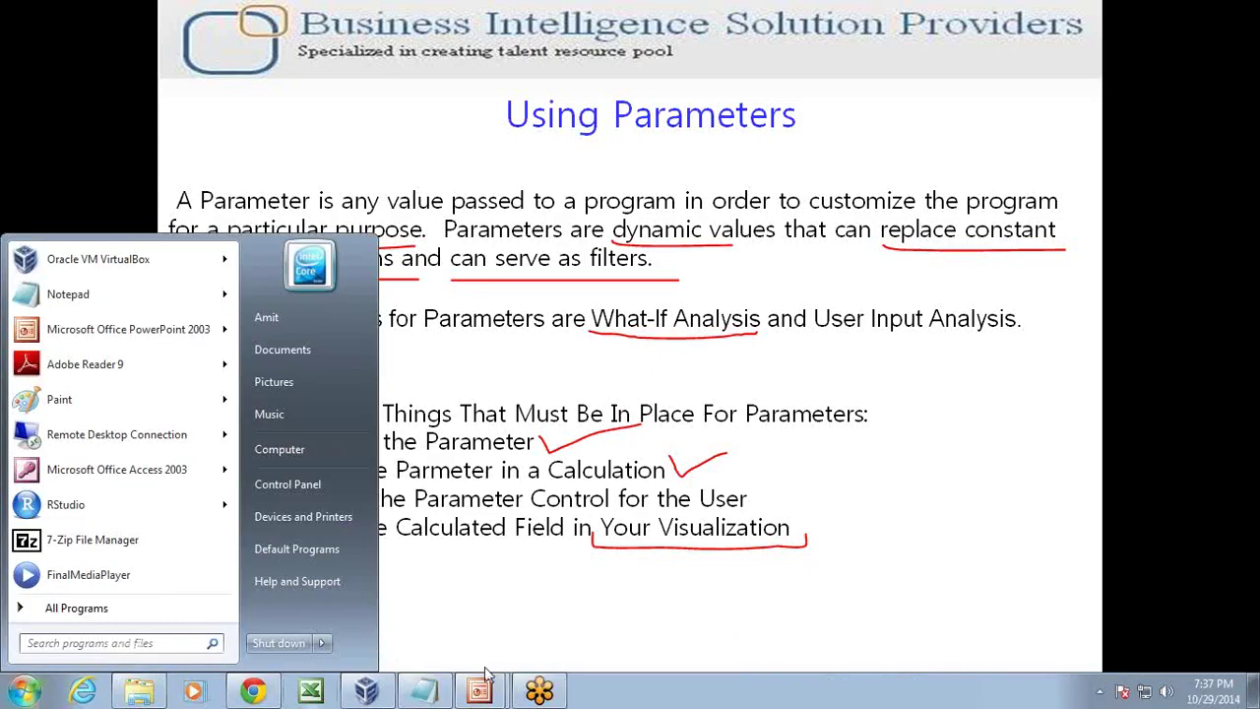
{"action": "left_click", "coordinate": [392, 693]}
{"action": "mouse_move", "coordinate": [760, 699]}
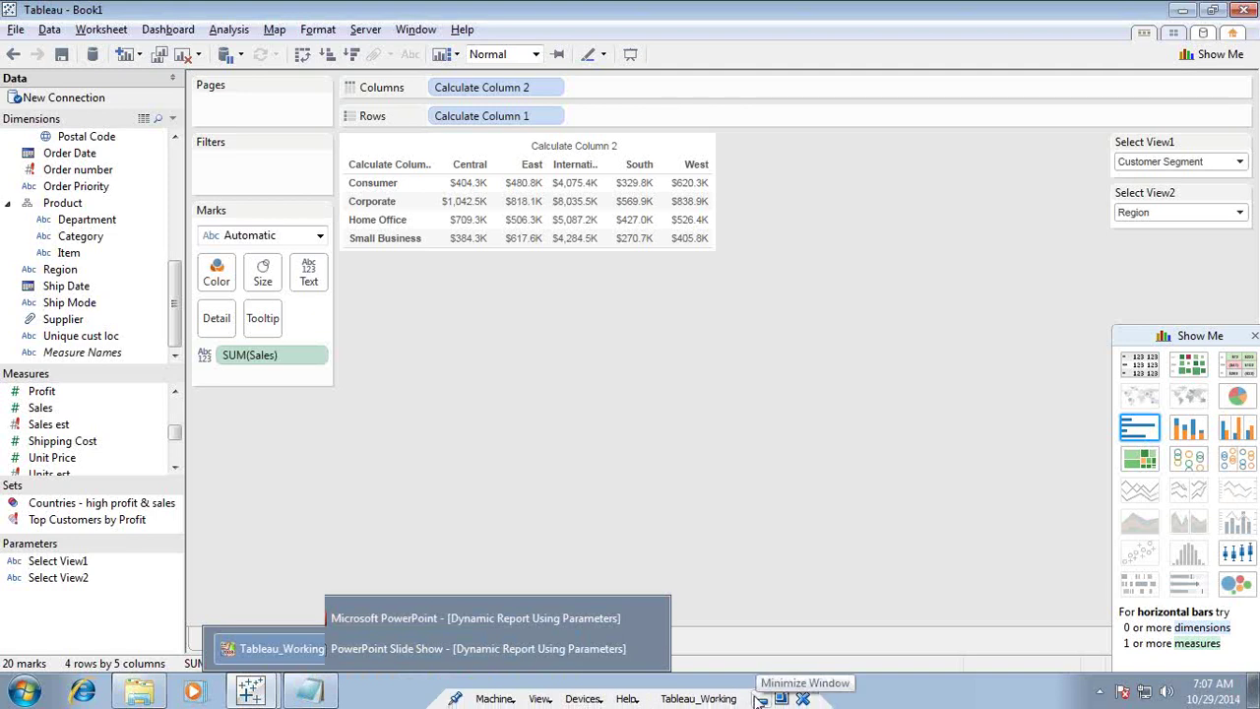
{"action": "left_click", "coordinate": [760, 698]}
{"action": "key", "text": "super"}
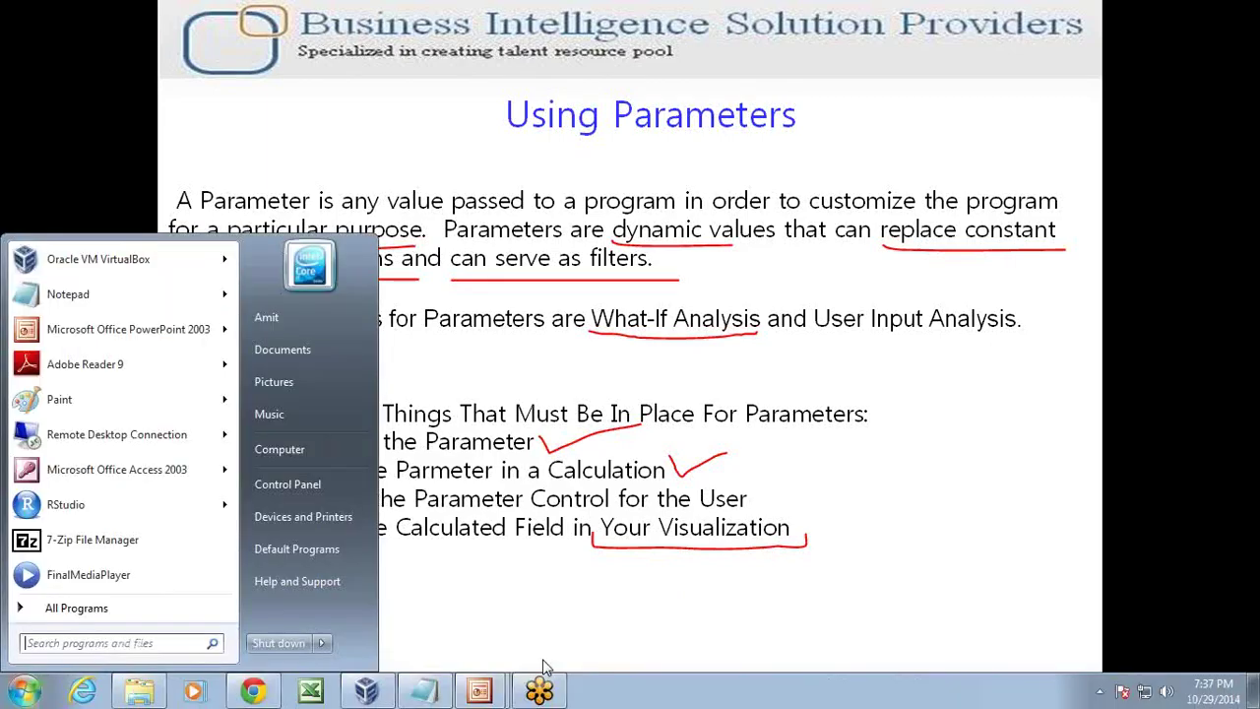
{"action": "key", "text": "super"}
{"action": "key", "text": "alt+Tab"}
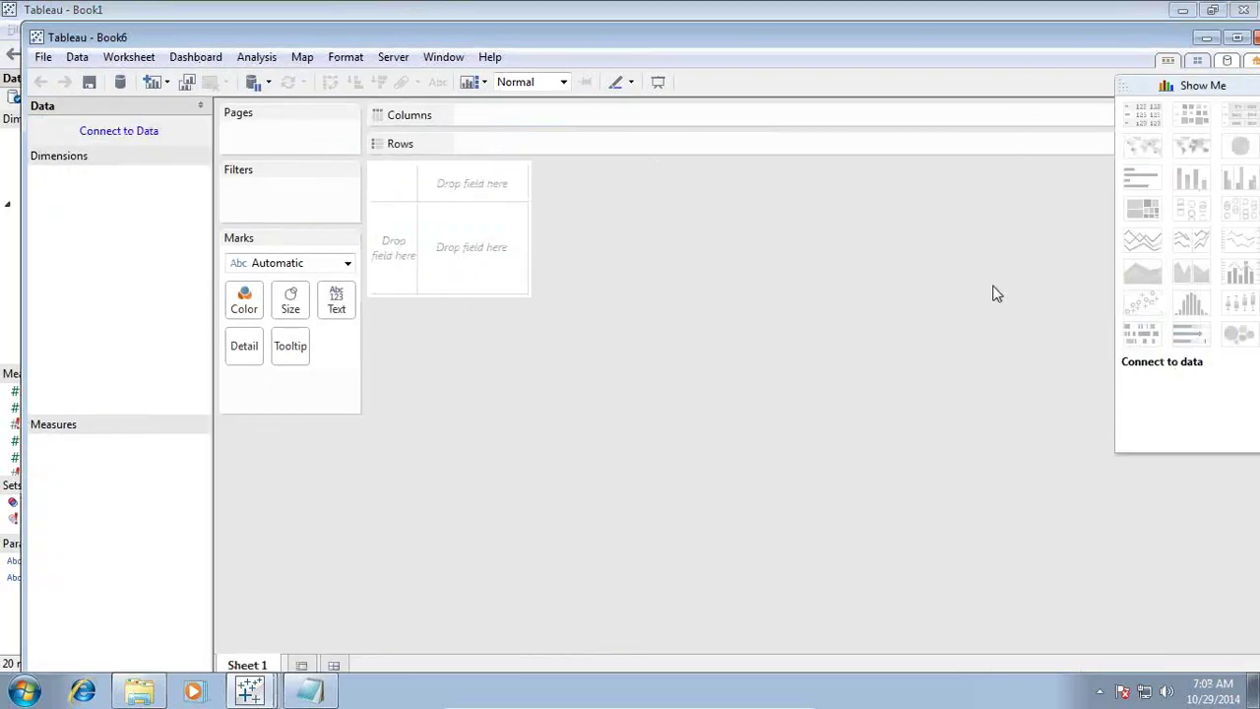
Maximize Book6 and connect it to Sample - Superstore - English (Extract).
{"action": "double_click", "coordinate": [765, 35]}
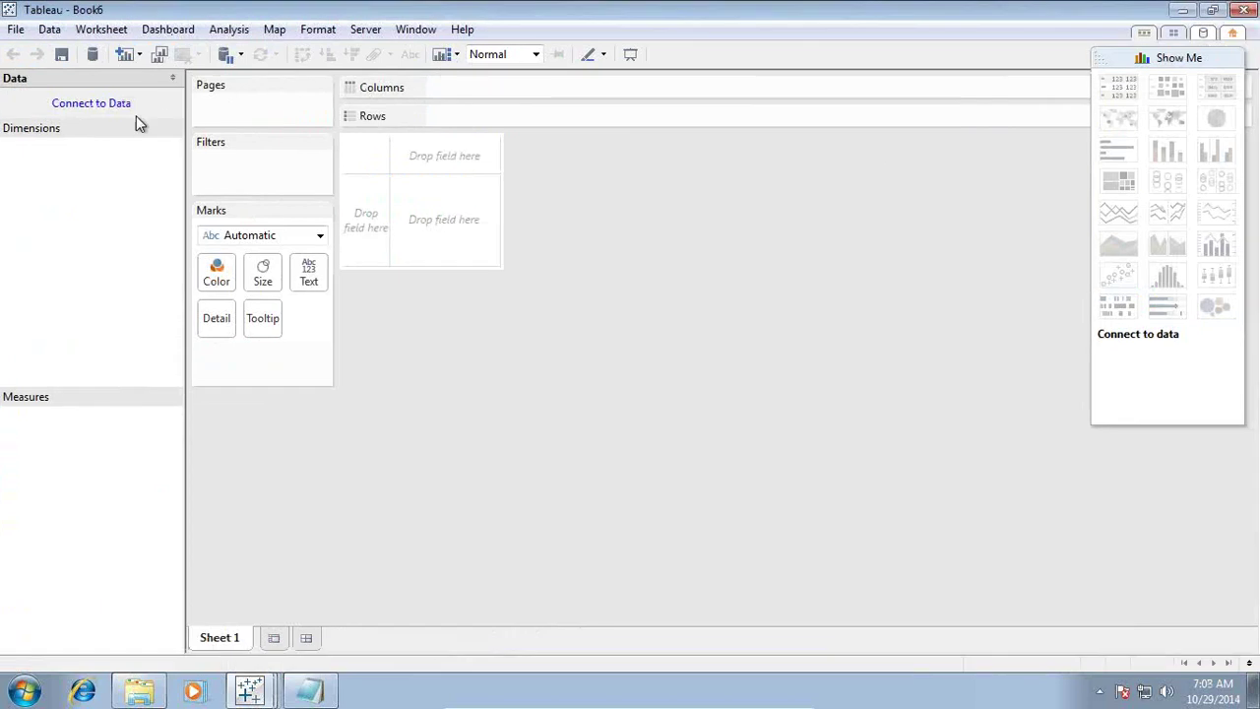
{"action": "left_click", "coordinate": [109, 112]}
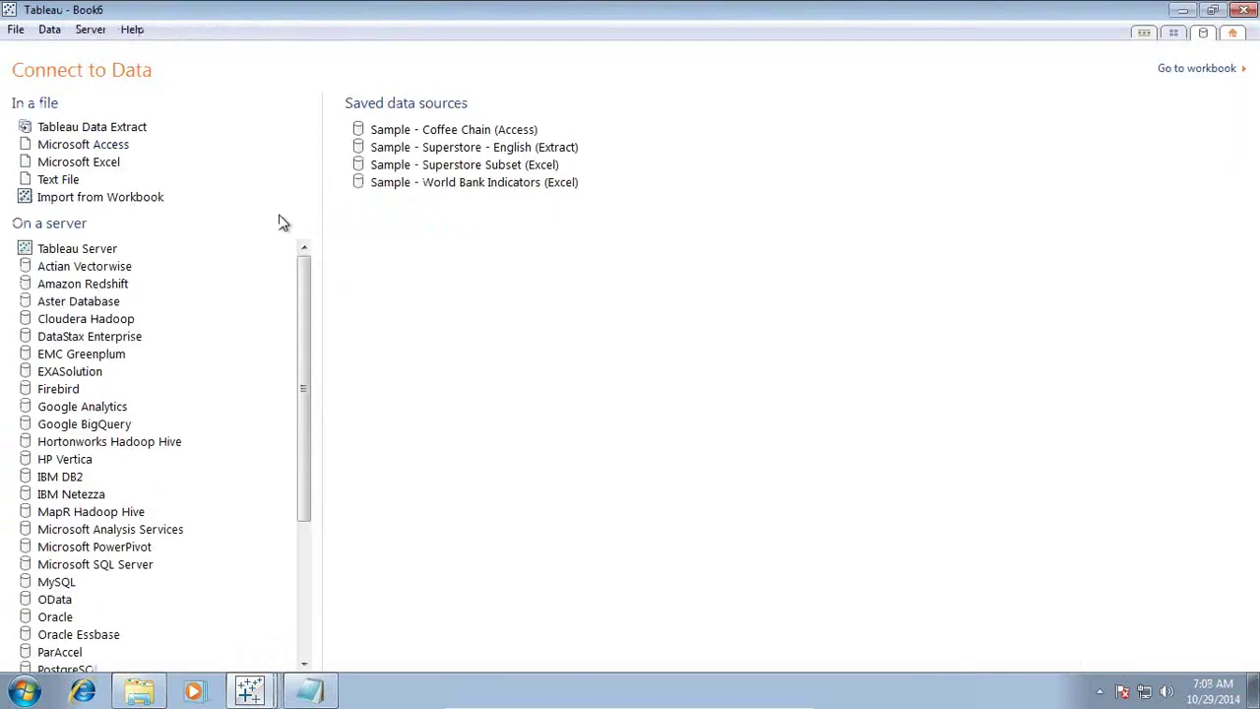
{"action": "left_click", "coordinate": [481, 154]}
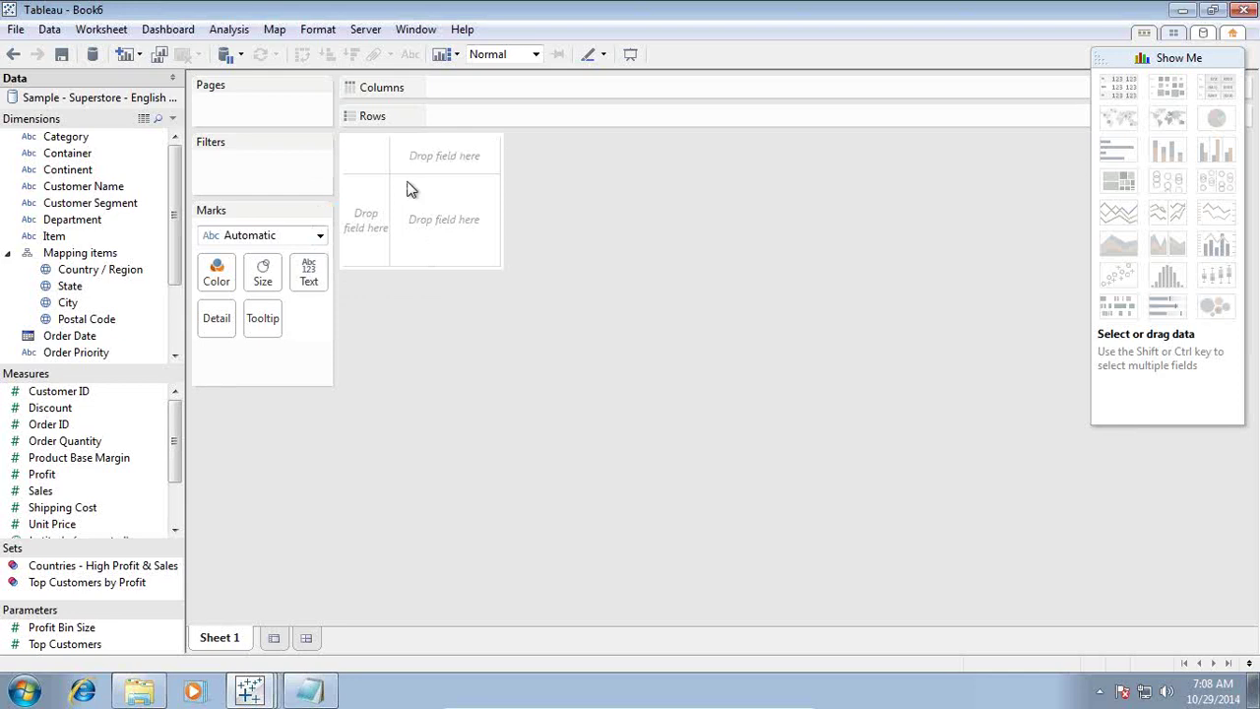
Start a new calculated field from the Analysis menu.
{"action": "left_click", "coordinate": [230, 35]}
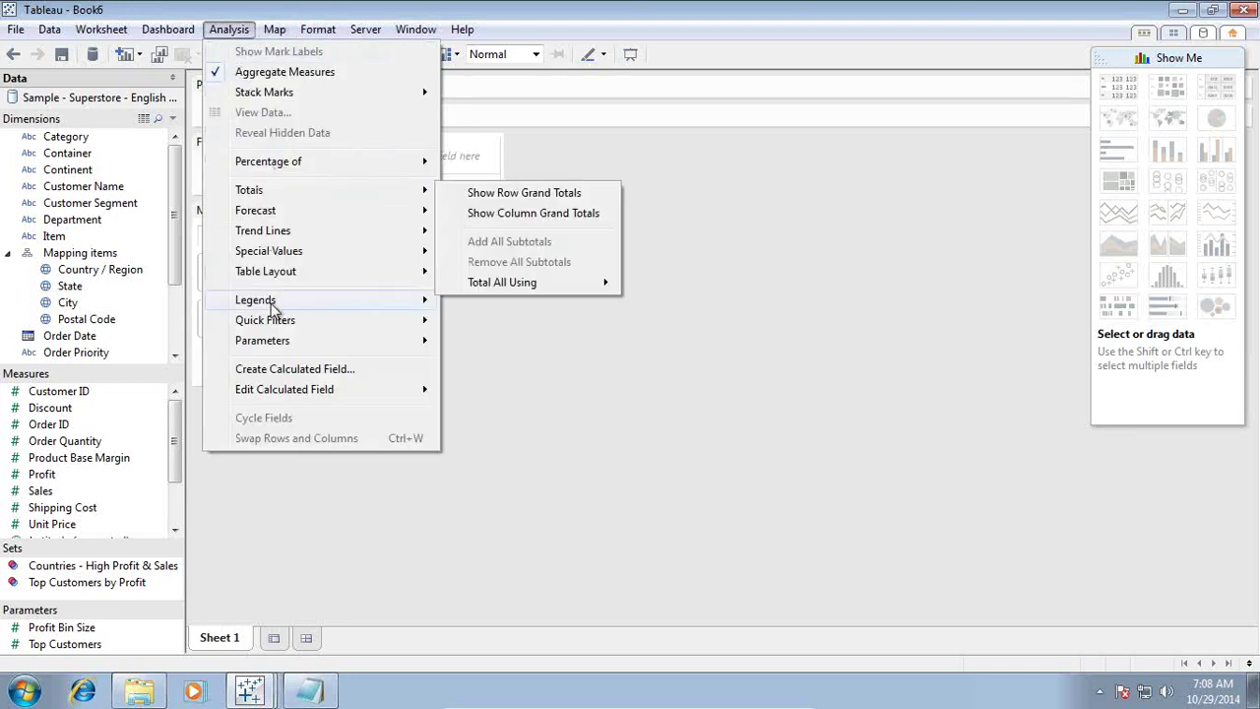
{"action": "left_click", "coordinate": [283, 370]}
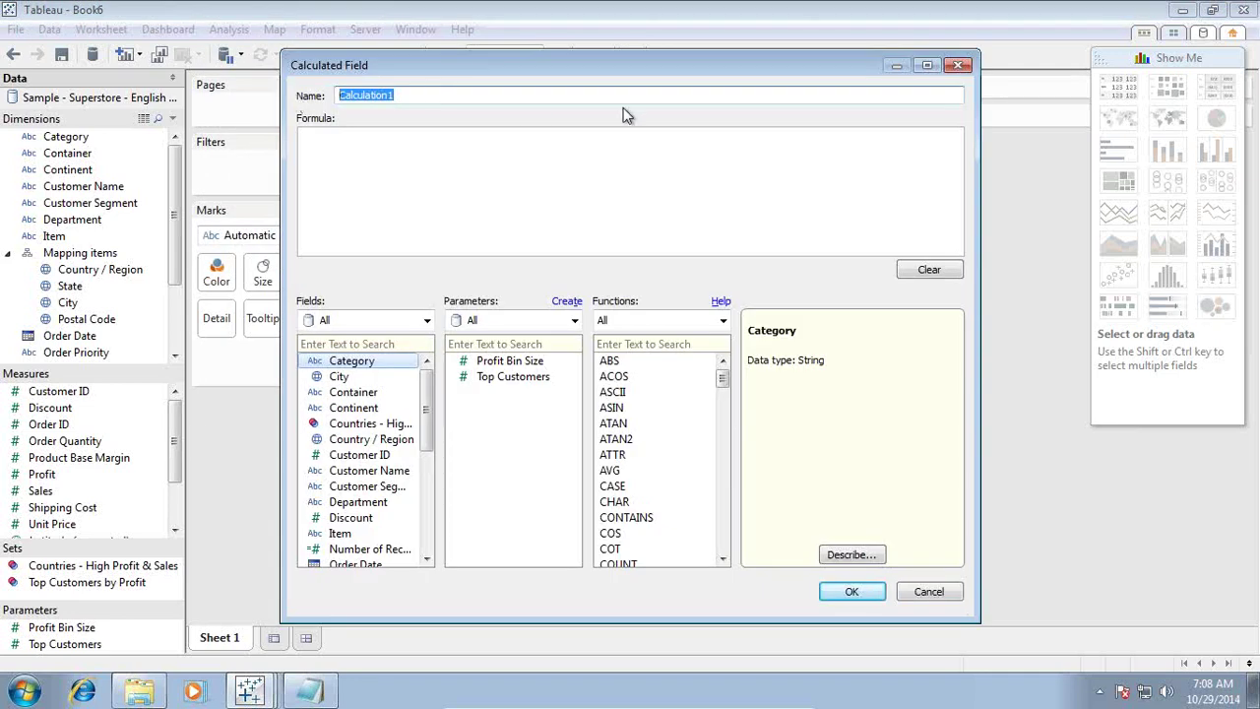
{"action": "left_click", "coordinate": [433, 157]}
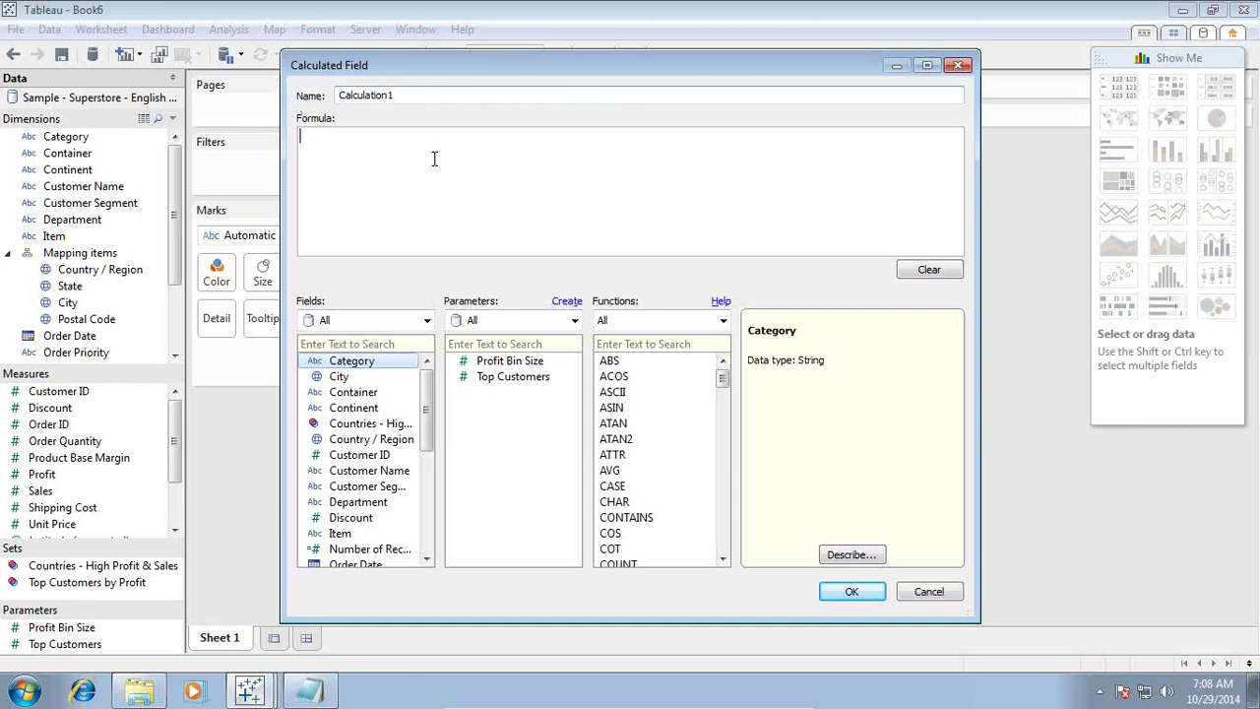
Rename the calculated field to 'Calcurate Parameter1' and bring up the Notepad formula notes.
{"action": "double_click", "coordinate": [425, 95]}
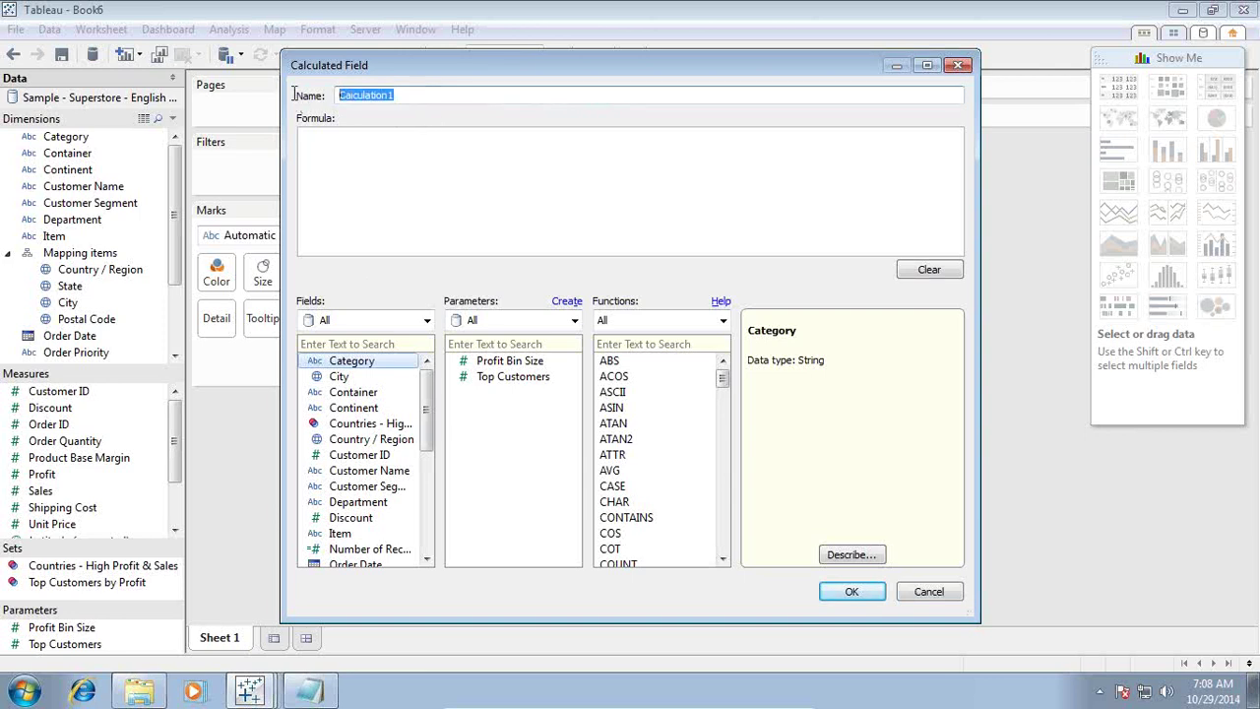
{"action": "type", "text": "Pr"}
{"action": "type", "text": "o"}
{"action": "key", "text": "BackSpace"}
{"action": "key", "text": "BackSpace"}
{"action": "key", "text": "BackSpace"}
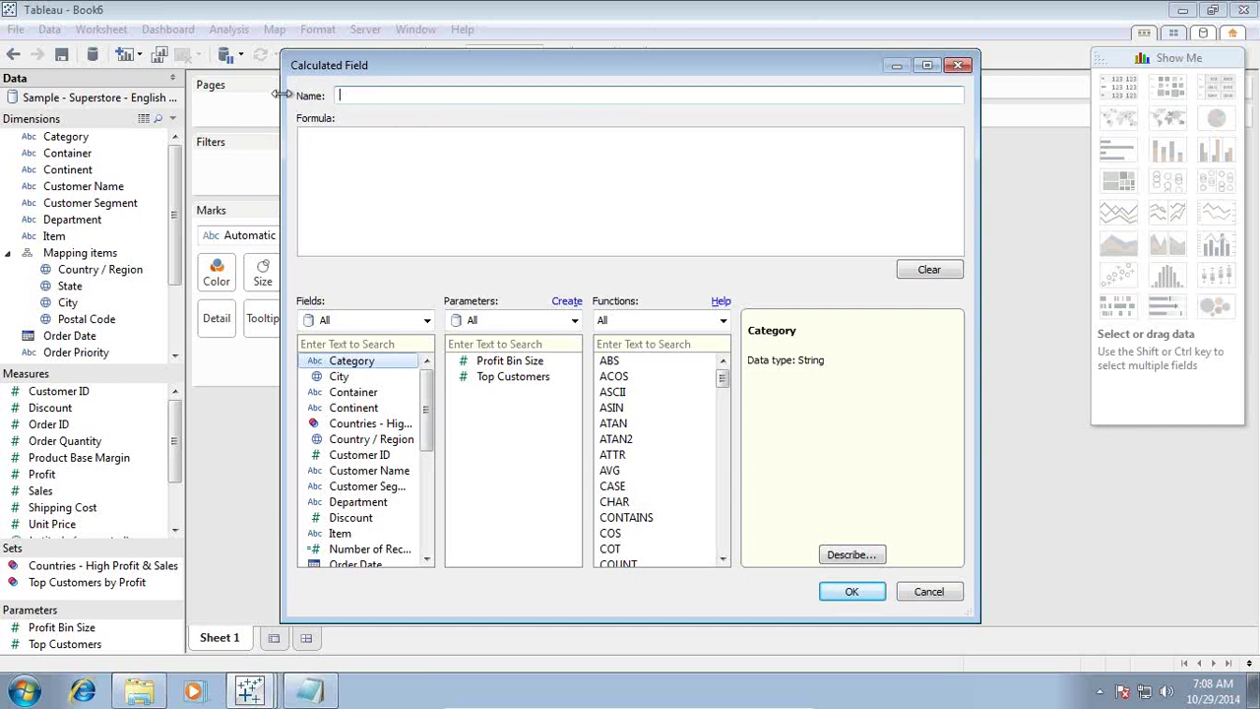
{"action": "type", "text": "Parameter"}
{"action": "type", "text": "Calcurate"}
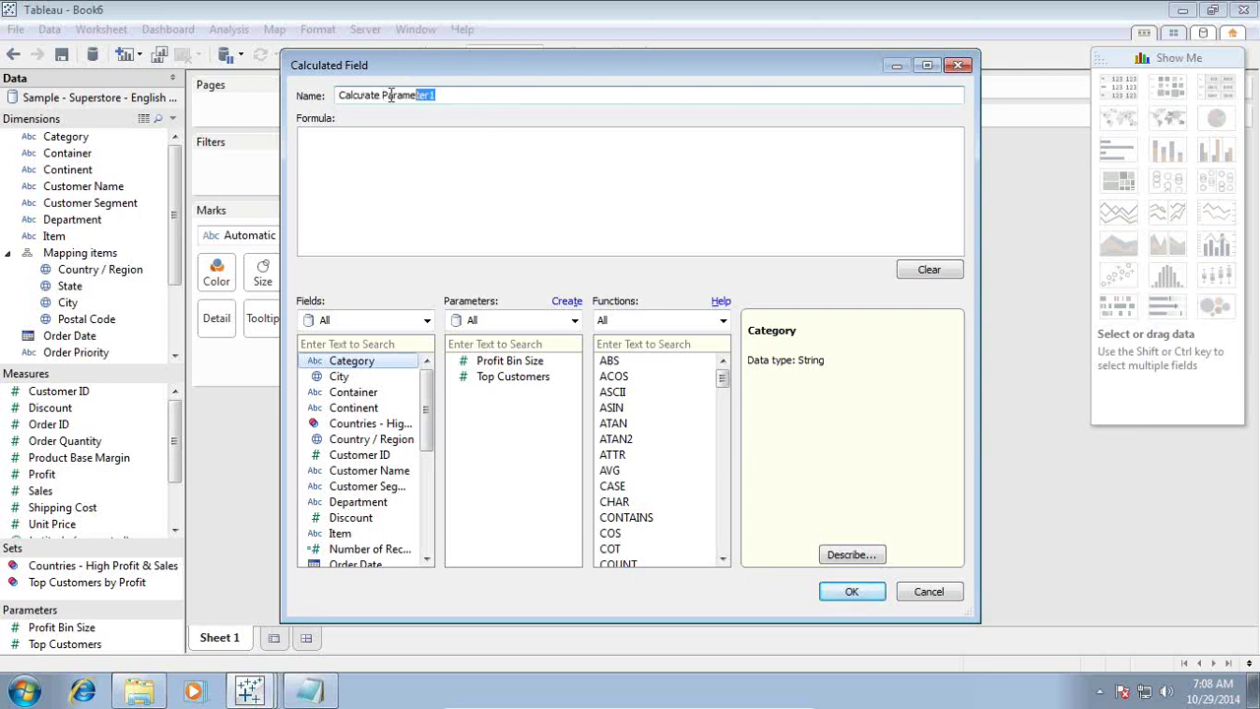
{"action": "left_click_drag", "start_coordinate": [477, 96], "coordinate": [292, 98]}
{"action": "key", "text": "ctrl+c"}
{"action": "left_click", "coordinate": [309, 689]}
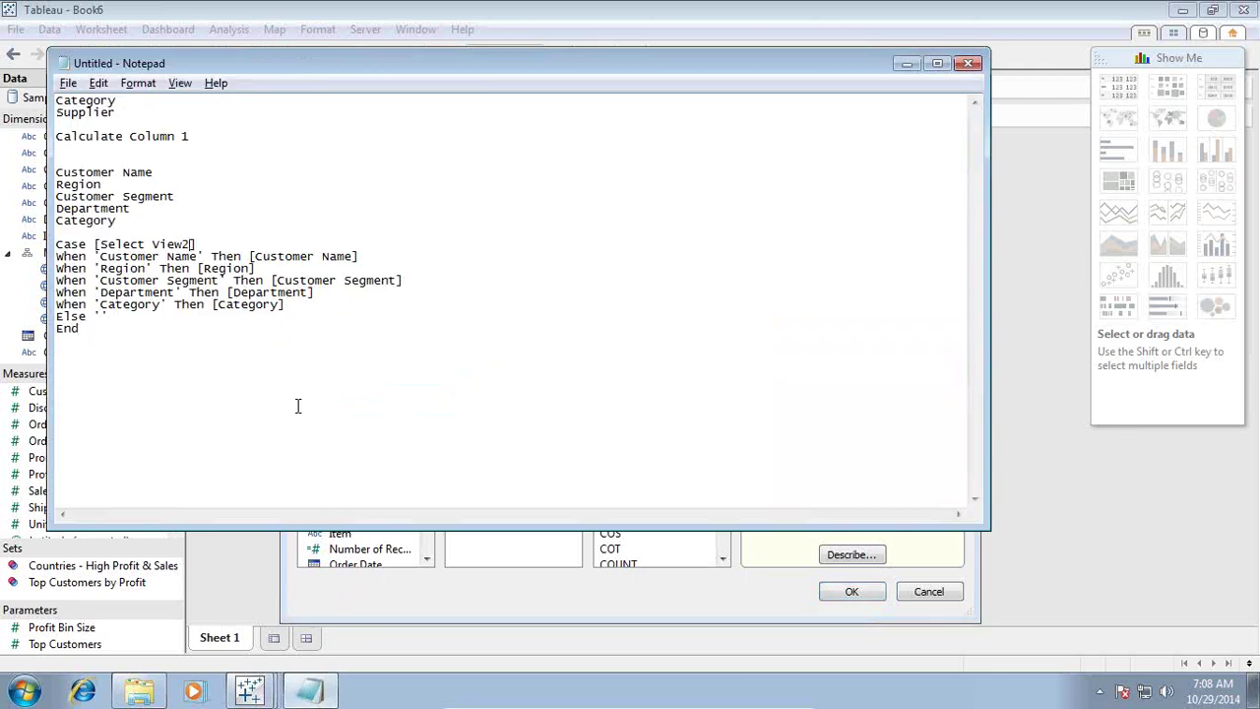
Paste 'Calculate Parameter1' into Notepad below the notes, then return to the calculated field editor.
{"action": "scroll", "coordinate": [519, 299], "scroll_direction": "down", "scroll_amount": 4}
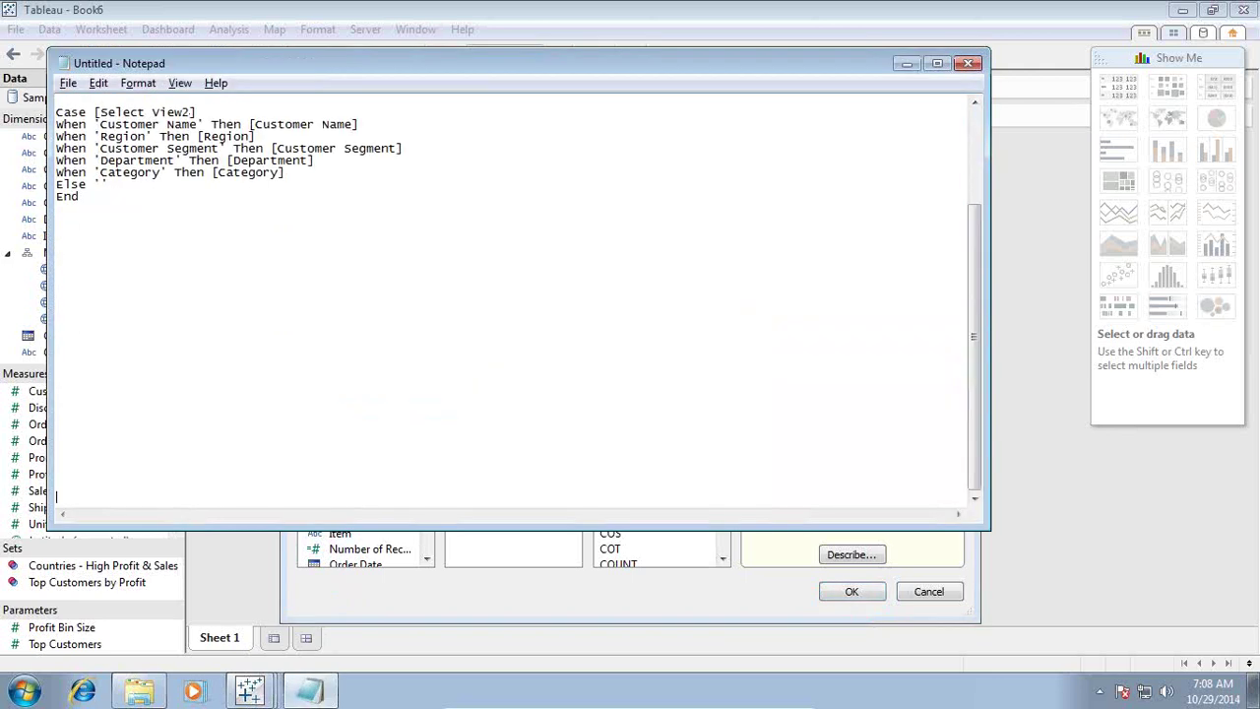
{"action": "scroll", "coordinate": [518, 300], "scroll_direction": "down", "scroll_amount": 5}
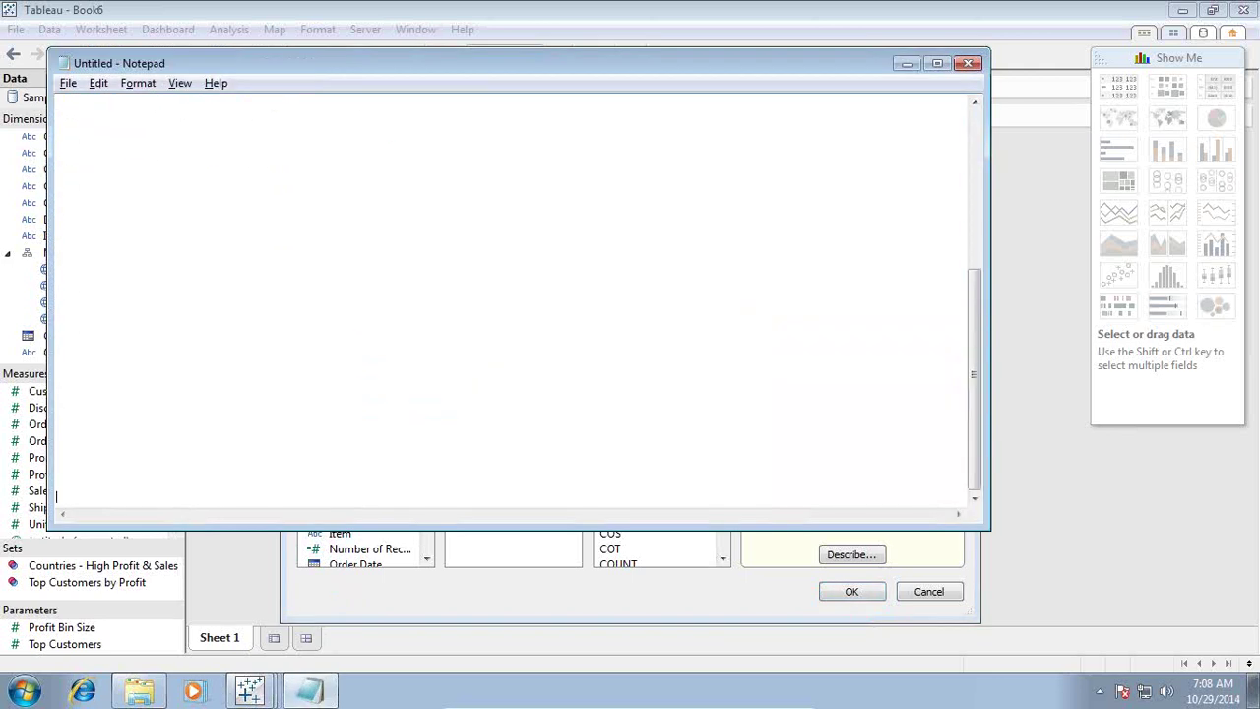
{"action": "left_click", "coordinate": [79, 102]}
{"action": "key", "text": "ctrl+v"}
{"action": "mouse_move", "coordinate": [180, 63]}
{"action": "left_mouse_down"}
{"action": "mouse_move", "coordinate": [251, 227]}
{"action": "mouse_move", "coordinate": [255, 331]}
{"action": "left_mouse_up"}
{"action": "left_click", "coordinate": [428, 203]}
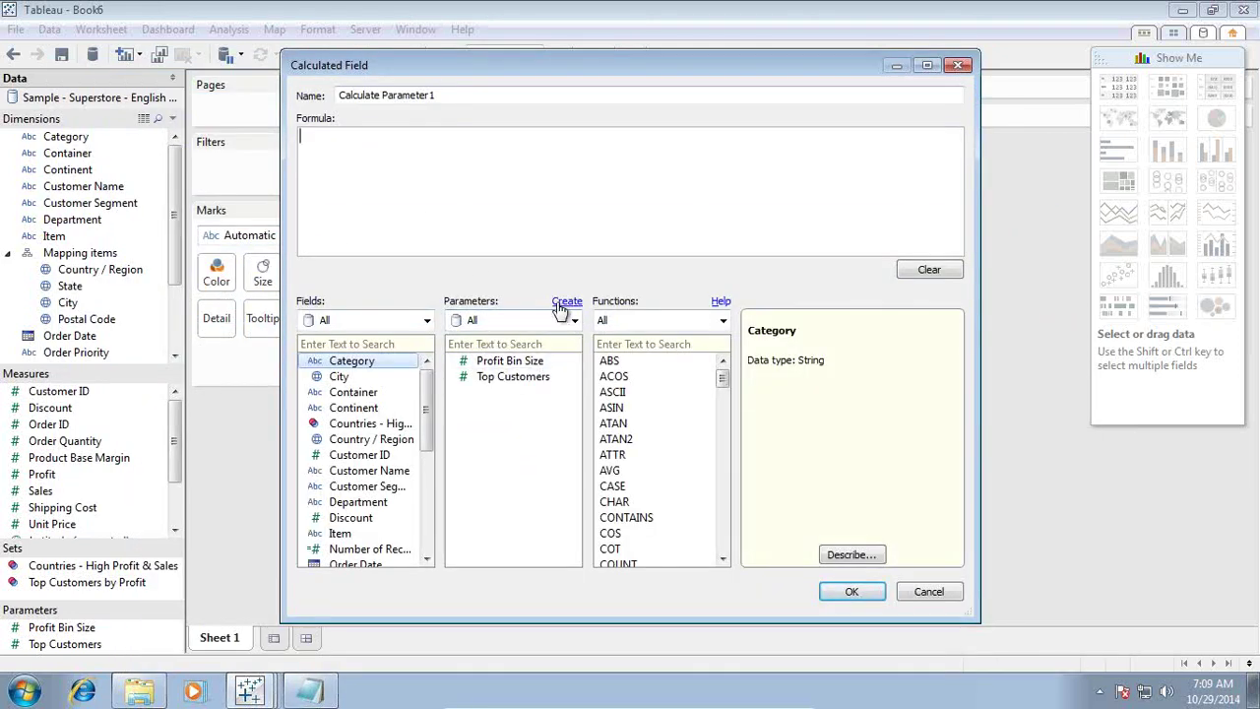
Create a parameter named Select View1 with String data type and List allowable values.
{"action": "left_click", "coordinate": [563, 302]}
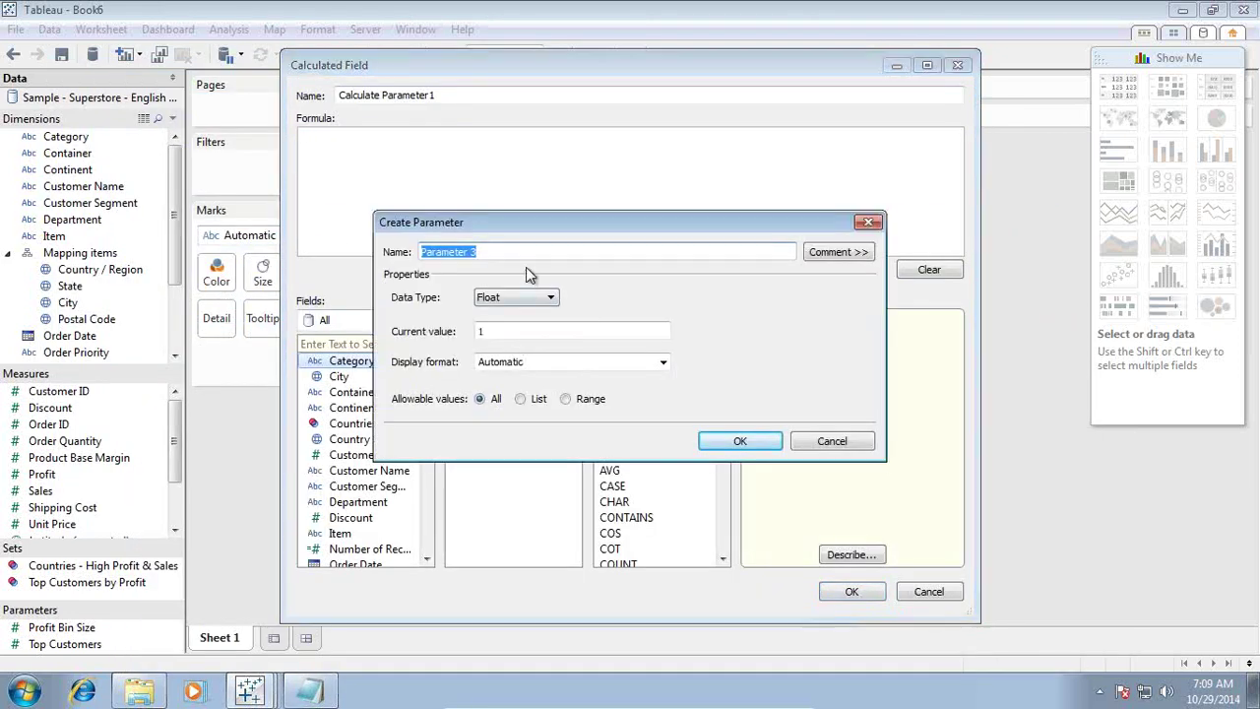
{"action": "type", "text": "Select View#1"}
{"action": "left_click", "coordinate": [532, 296]}
{"action": "left_click", "coordinate": [512, 348]}
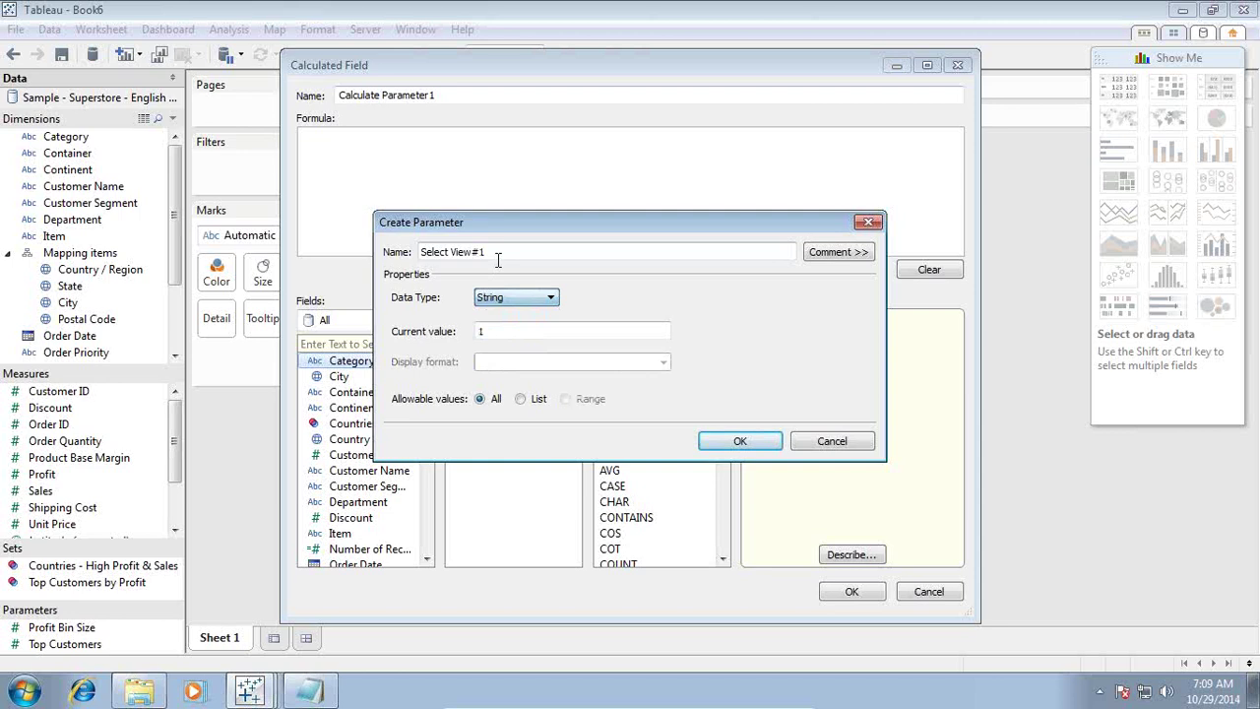
{"action": "left_click_drag", "start_coordinate": [498, 259], "coordinate": [374, 251]}
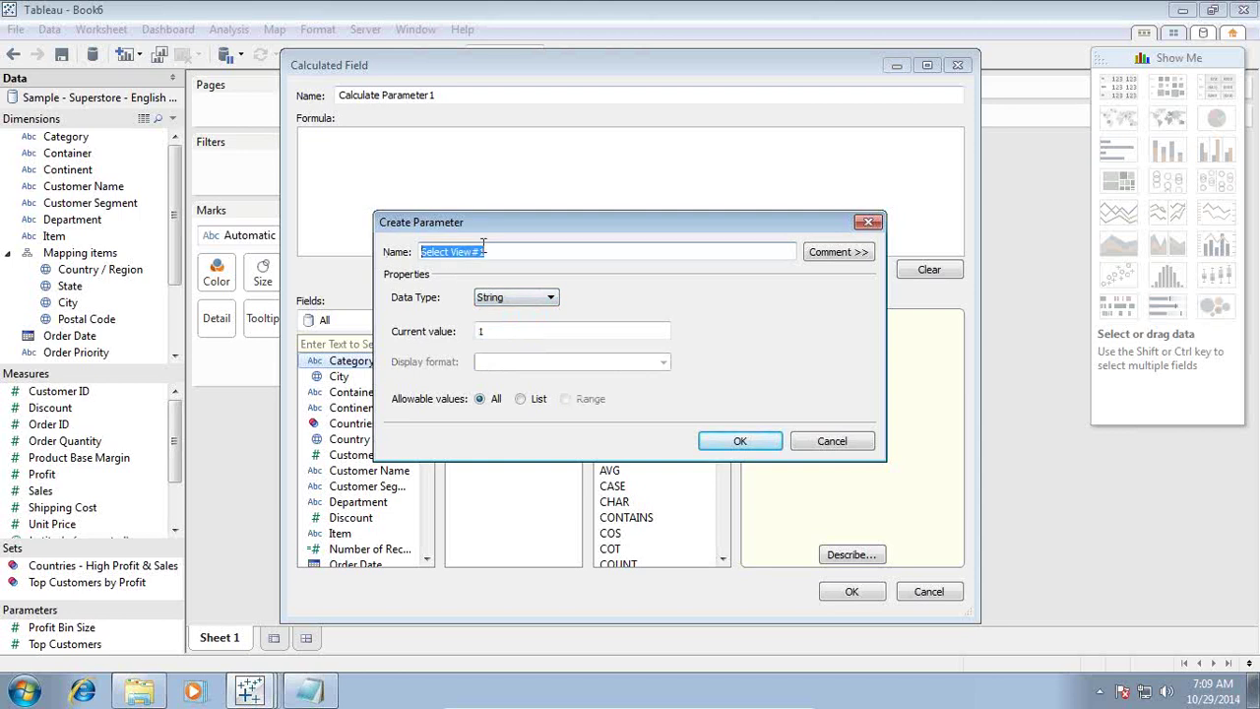
{"action": "left_click", "coordinate": [483, 252]}
{"action": "left_click_drag", "start_coordinate": [488, 252], "coordinate": [366, 256]}
{"action": "left_click", "coordinate": [534, 401]}
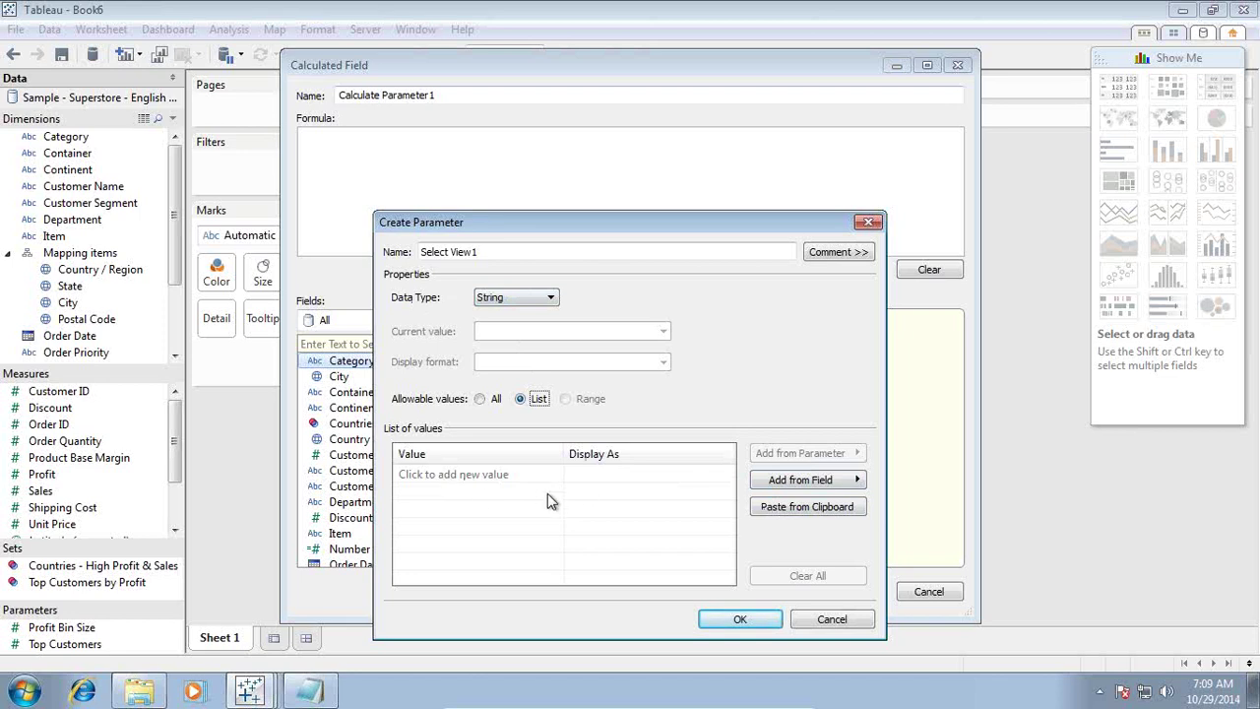
Enter Customer Name as the first list value.
{"action": "left_click", "coordinate": [814, 488]}
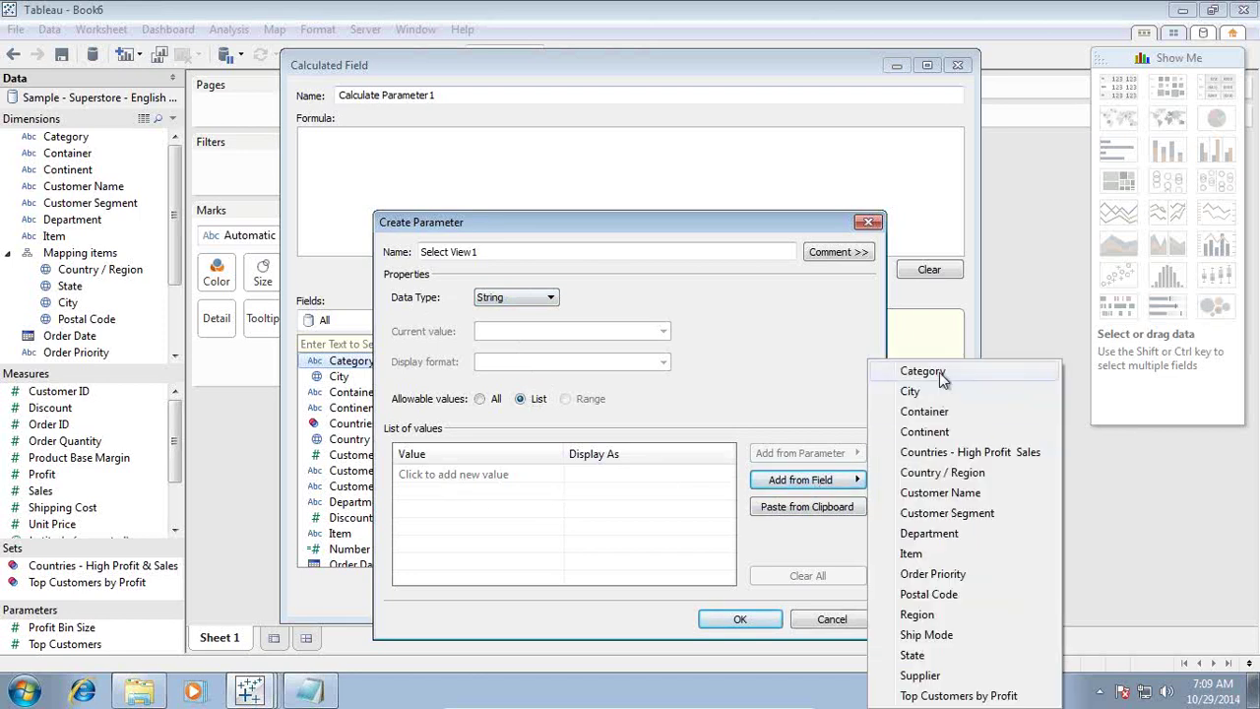
{"action": "left_click", "coordinate": [557, 482]}
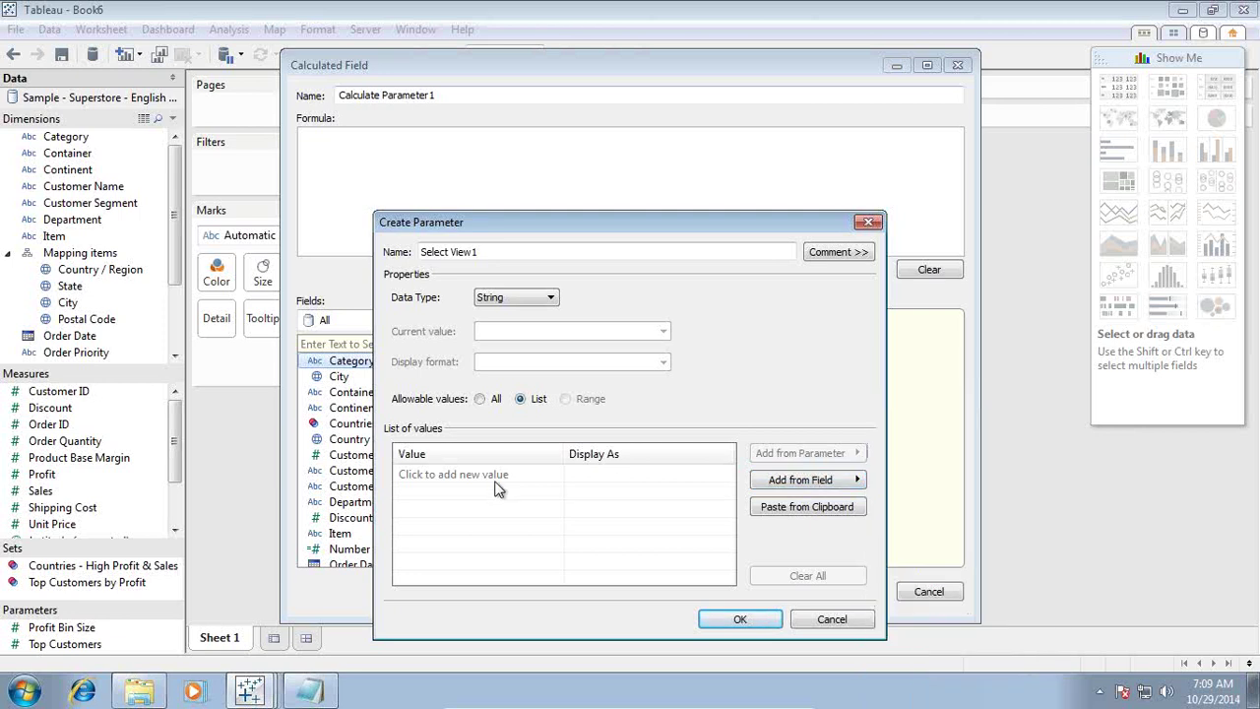
{"action": "left_click", "coordinate": [496, 480]}
{"action": "type", "text": "Customer"}
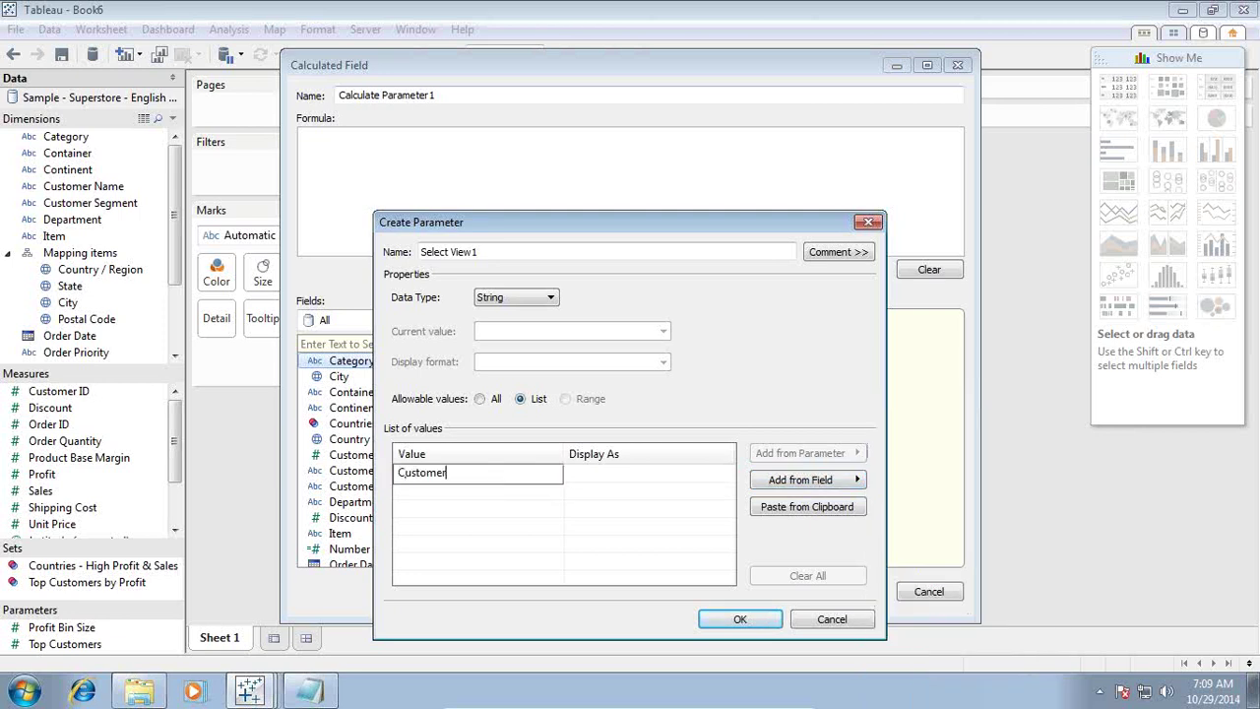
{"action": "type", "text": " name"}
{"action": "key", "text": "BackSpace"}
{"action": "key", "text": "BackSpace"}
{"action": "key", "text": "BackSpace"}
{"action": "key", "text": "BackSpace"}
{"action": "type", "text": "Nam"}
{"action": "left_click", "coordinate": [575, 478]}
Add Region and Department as the next list values.
{"action": "left_click", "coordinate": [441, 497]}
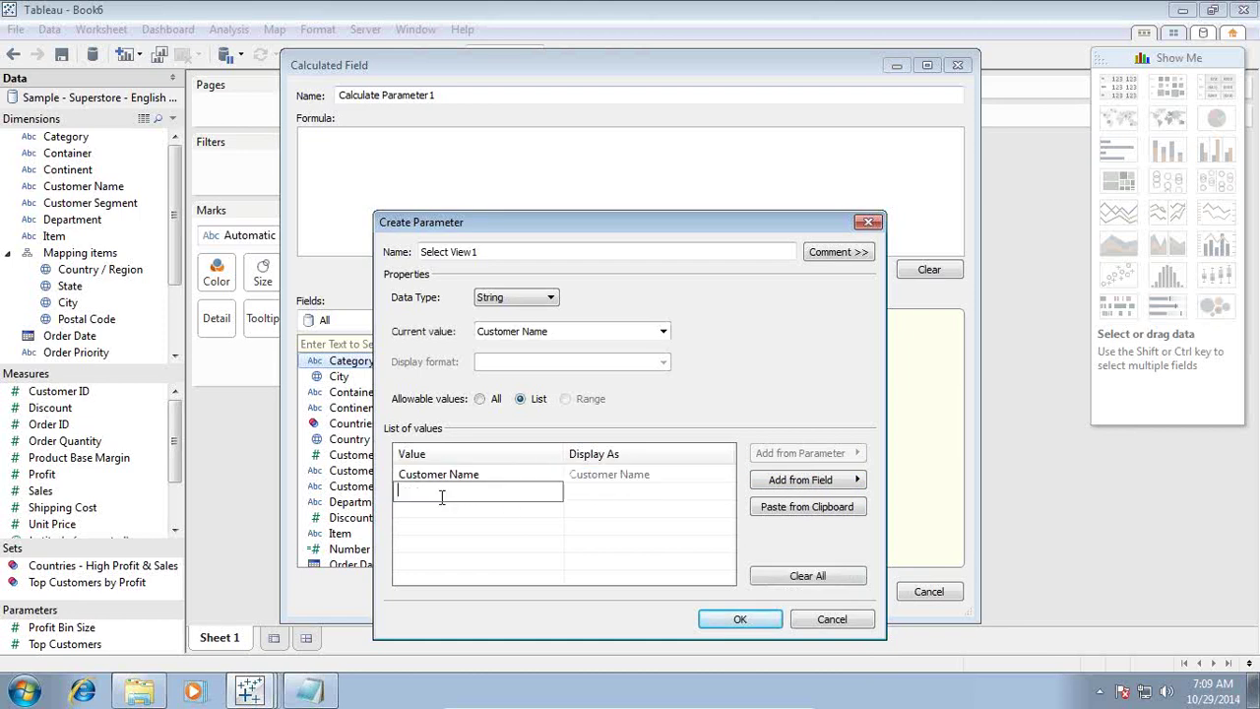
{"action": "left_click", "coordinate": [769, 490]}
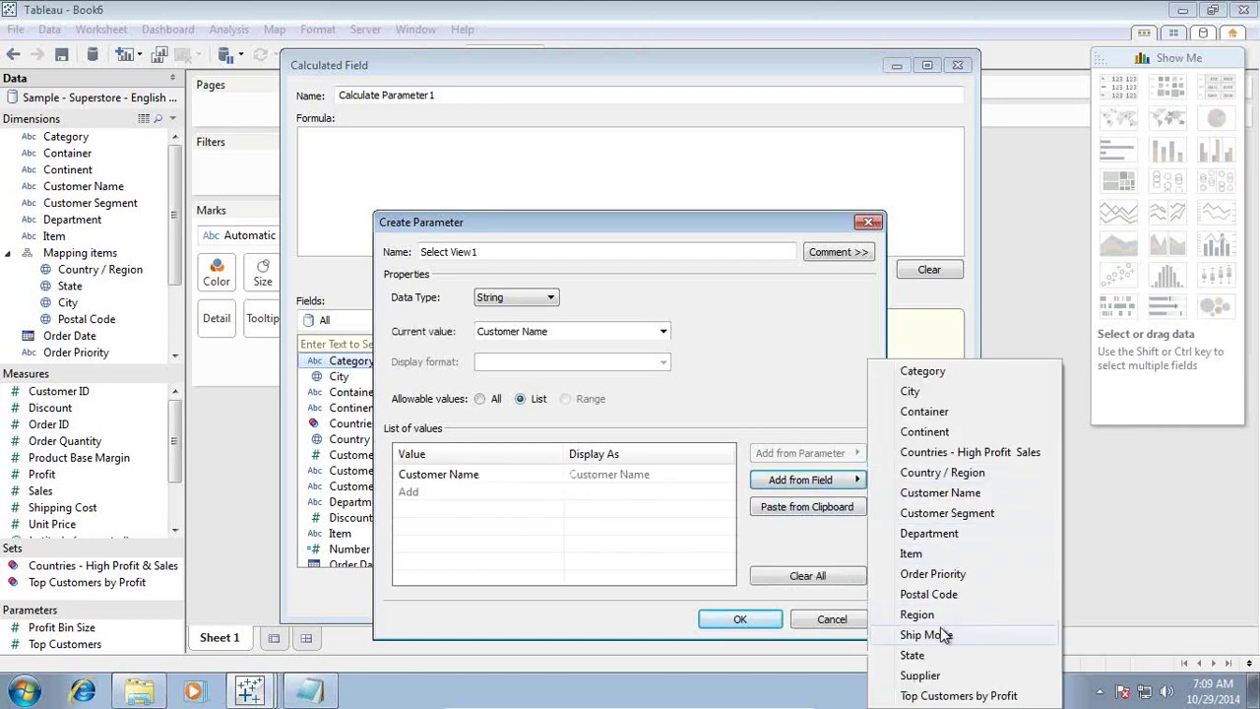
{"action": "left_click", "coordinate": [484, 495]}
{"action": "left_click", "coordinate": [447, 492]}
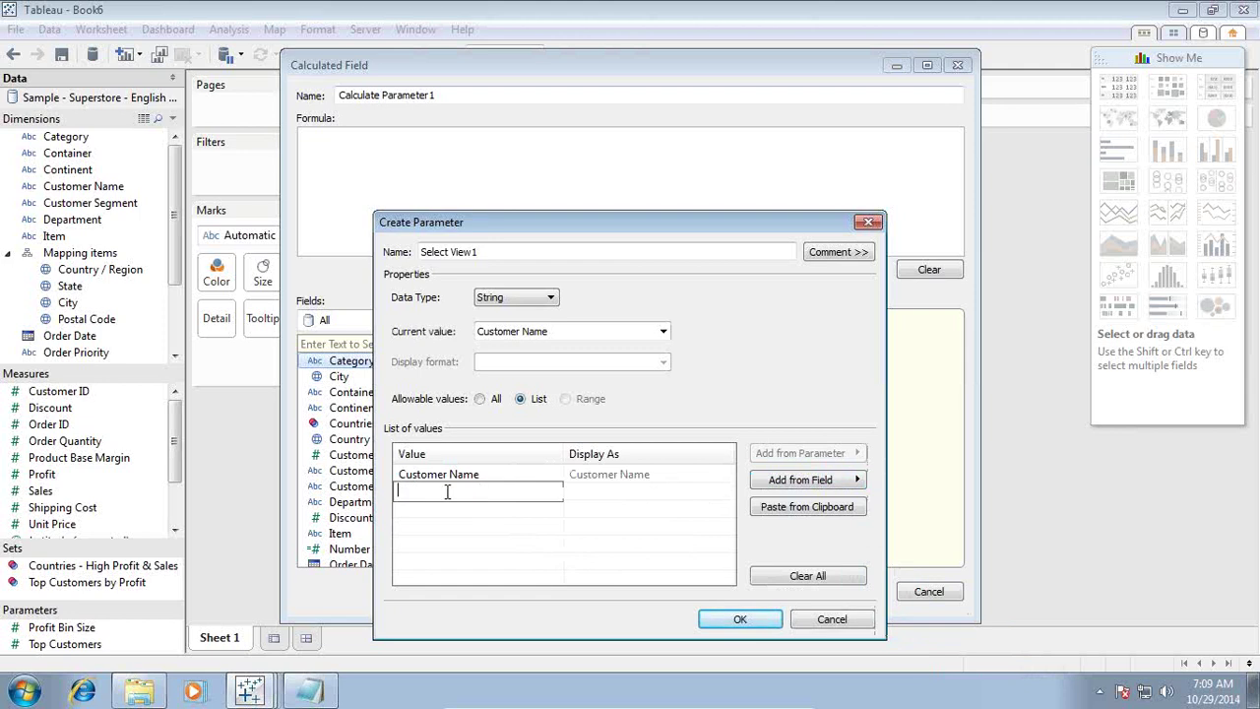
{"action": "type", "text": "Region"}
{"action": "key", "text": "Tab"}
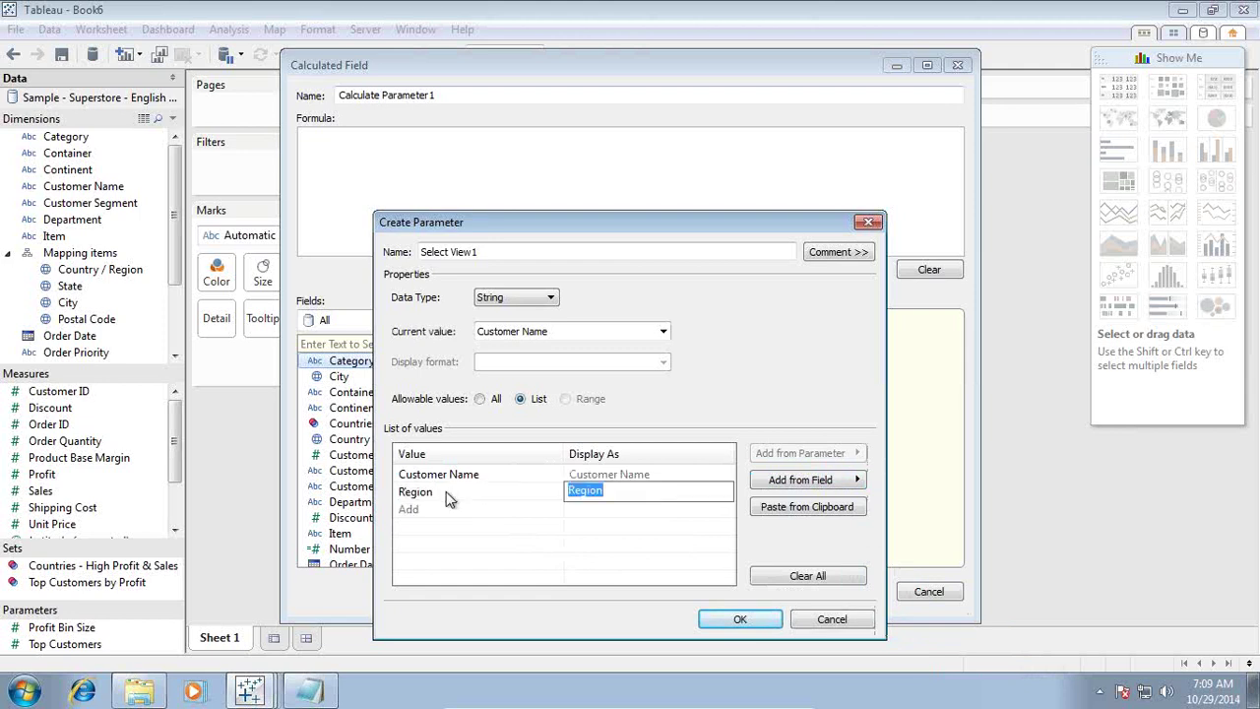
{"action": "left_click", "coordinate": [409, 509]}
{"action": "left_click", "coordinate": [835, 481]}
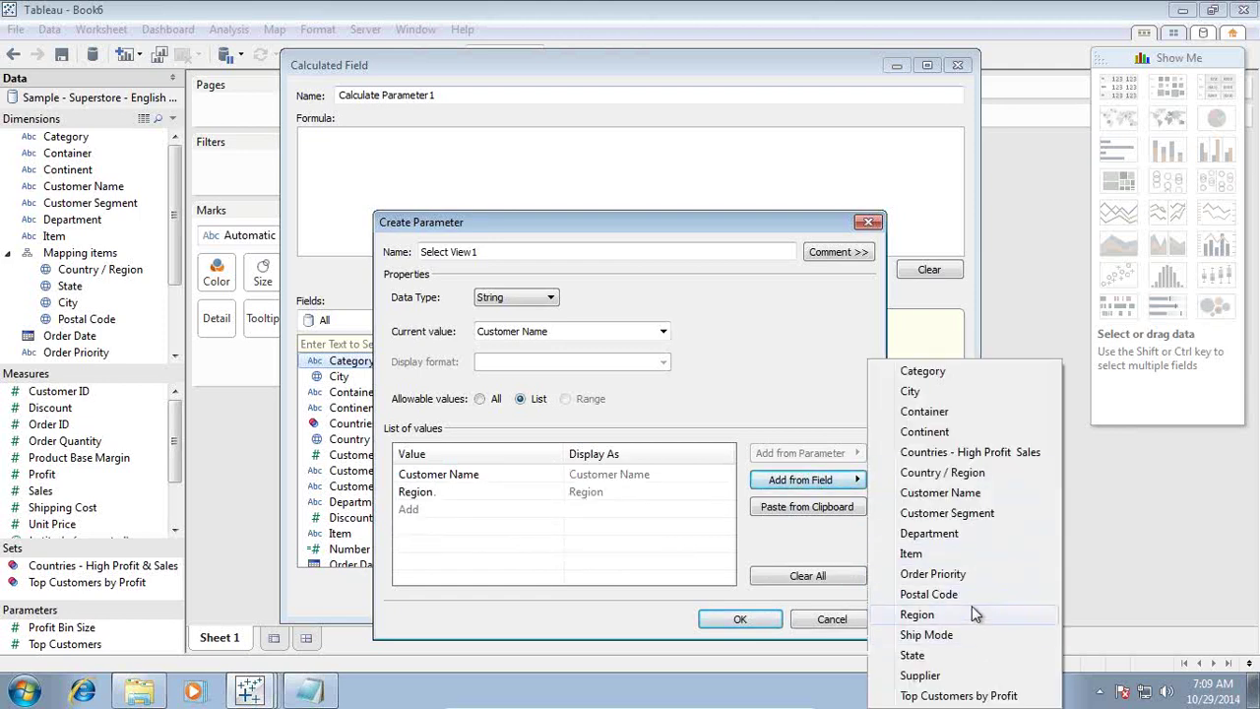
{"action": "left_click", "coordinate": [530, 517]}
{"action": "left_click", "coordinate": [481, 517]}
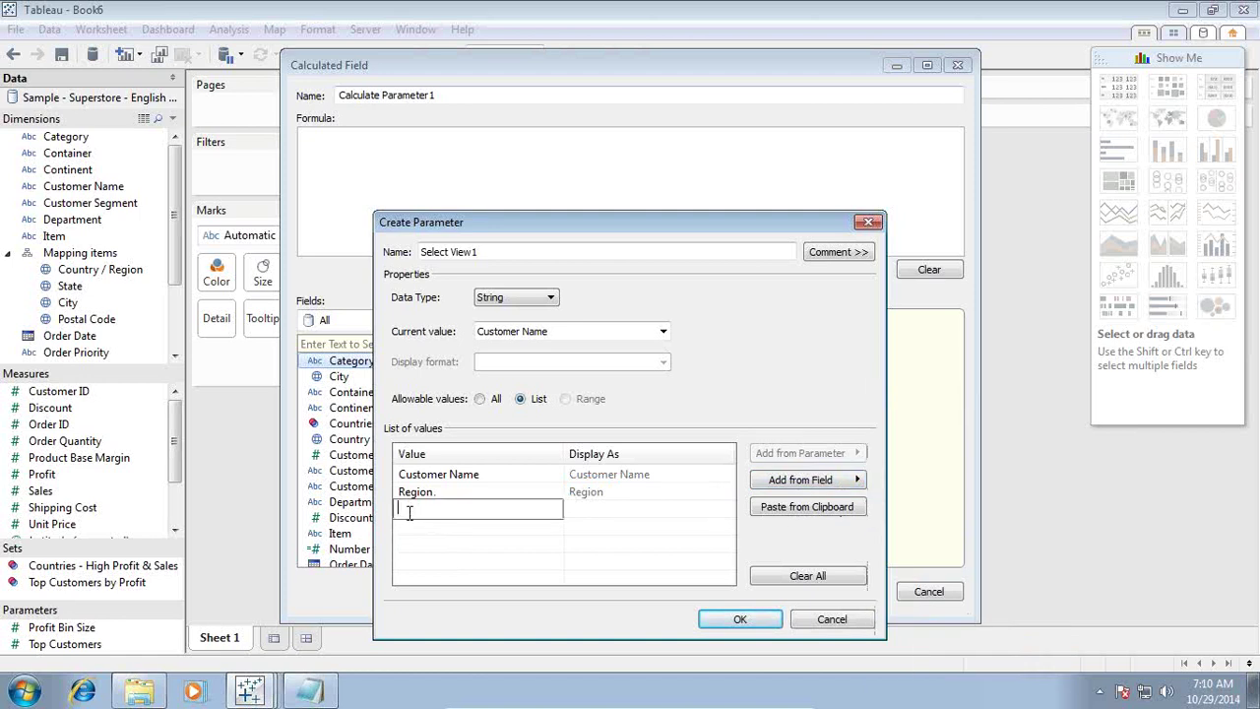
{"action": "type", "text": "Department"}
{"action": "left_click", "coordinate": [592, 510]}
Add Customer Segment and Category as the last list values.
{"action": "left_click", "coordinate": [495, 526]}
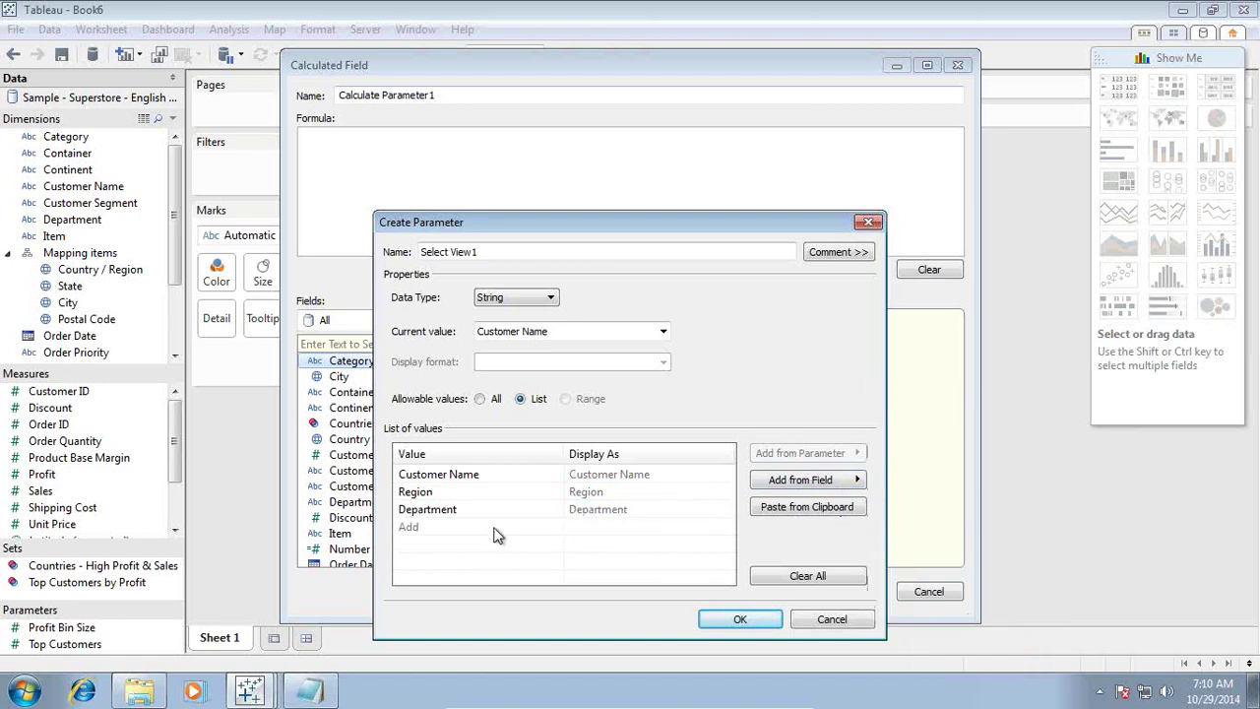
{"action": "left_click", "coordinate": [820, 481]}
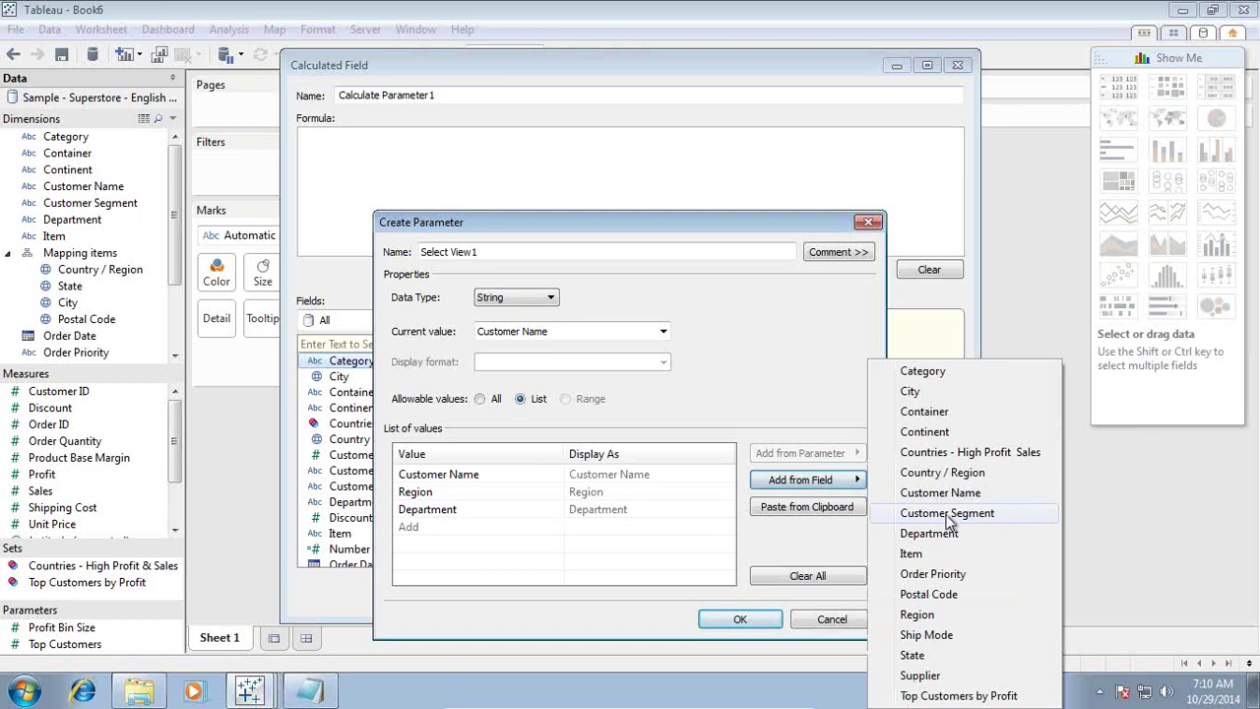
{"action": "left_click", "coordinate": [478, 532]}
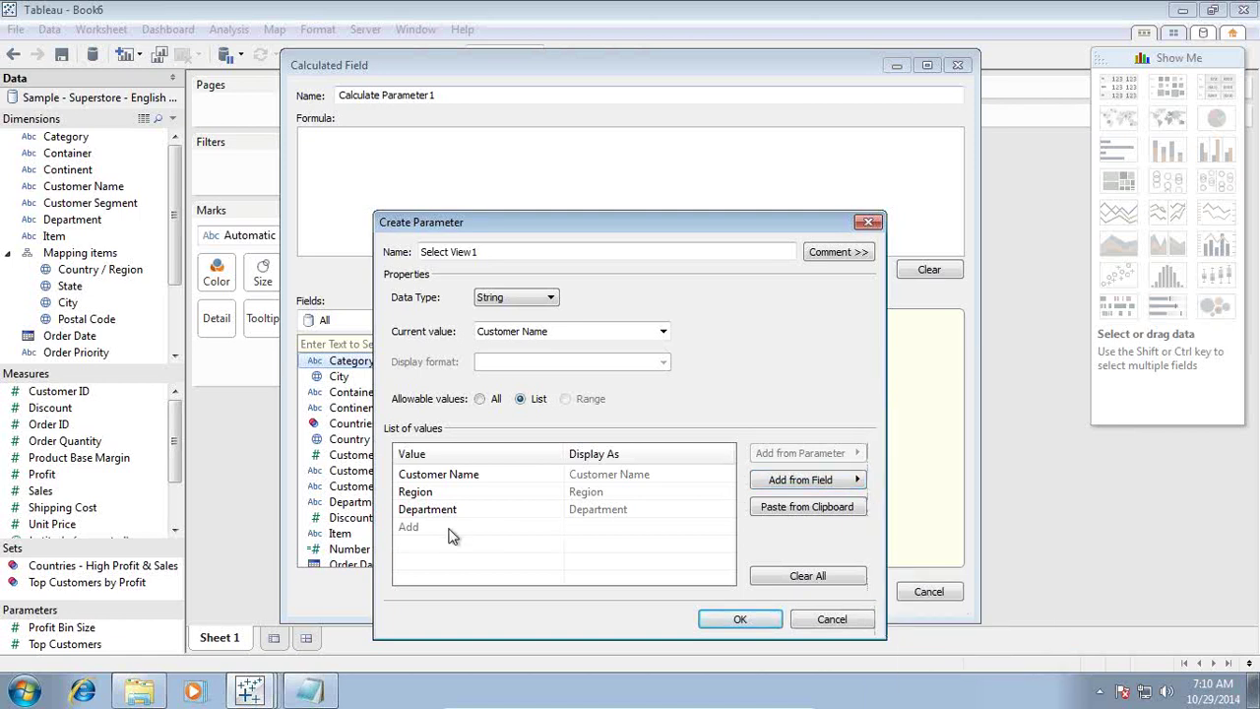
{"action": "type", "text": "Customer"}
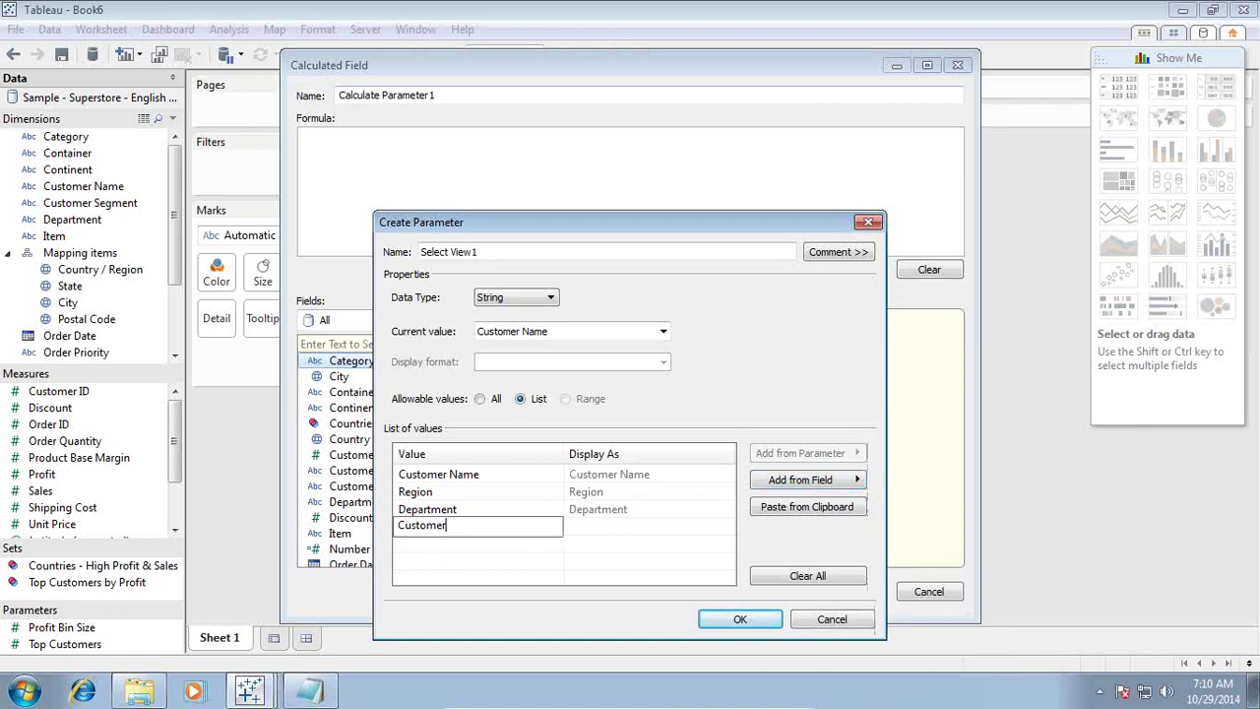
{"action": "type", "text": " Segment"}
{"action": "left_click", "coordinate": [569, 546]}
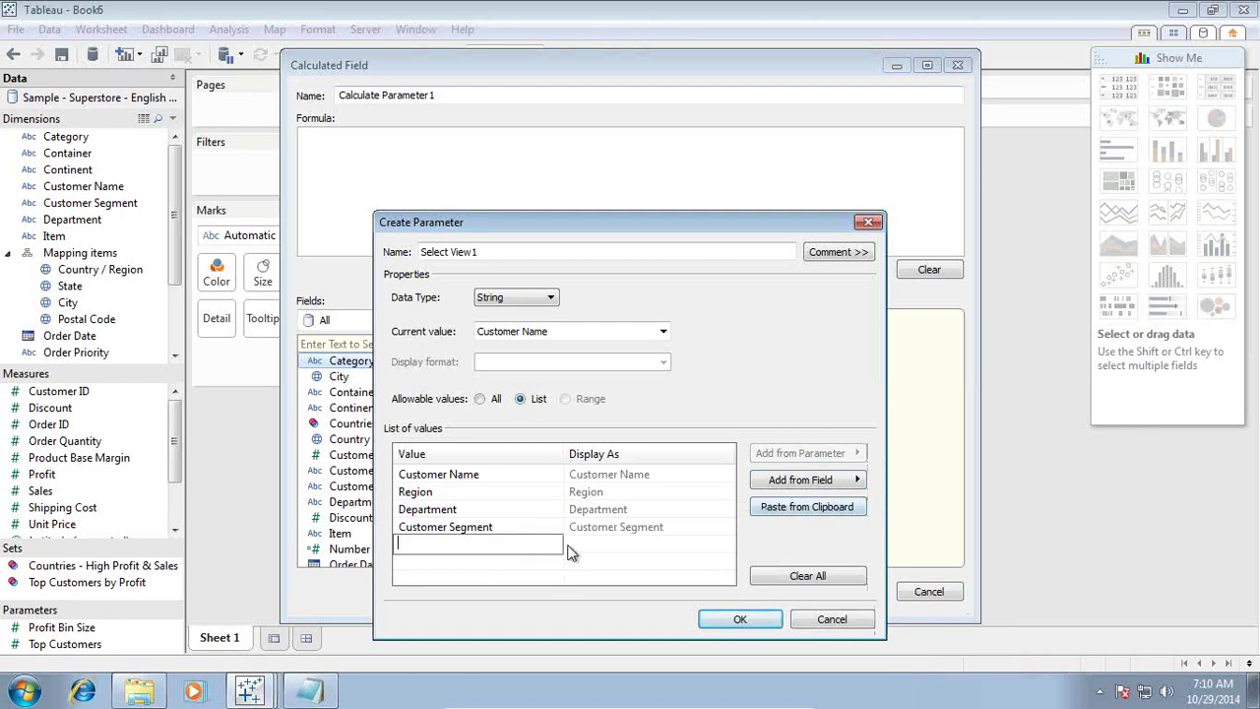
{"action": "left_click", "coordinate": [821, 484]}
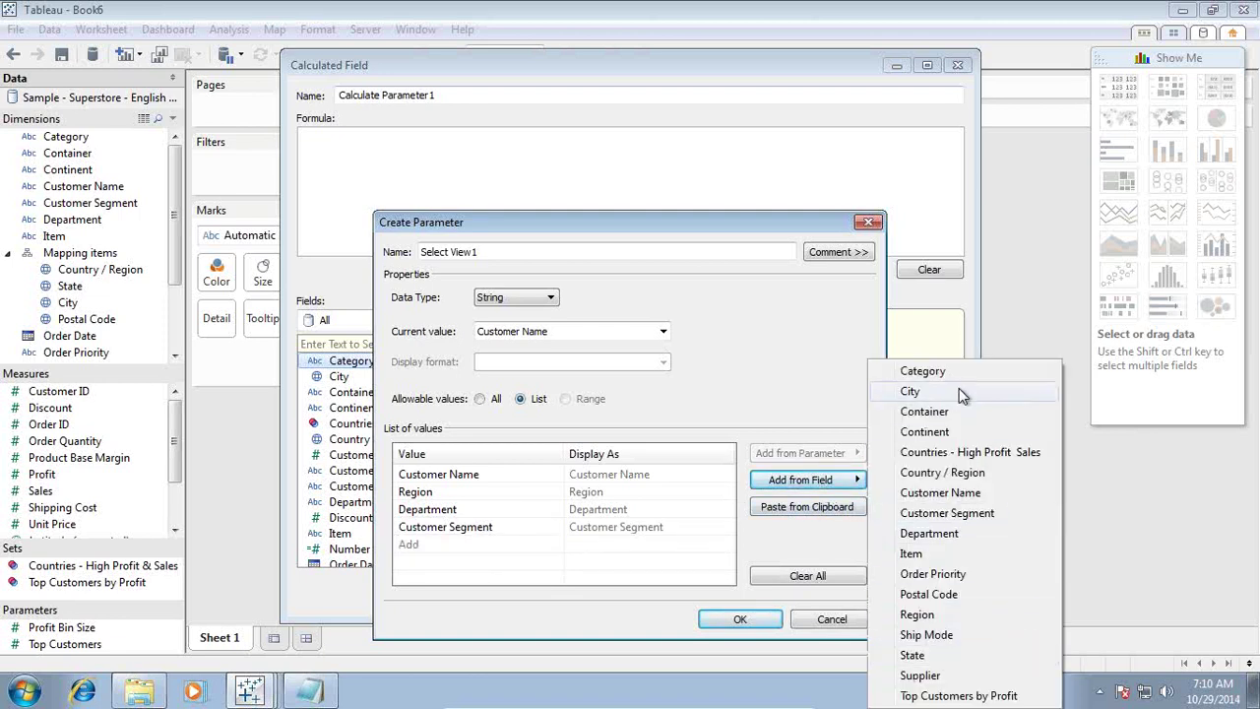
{"action": "left_click", "coordinate": [480, 554]}
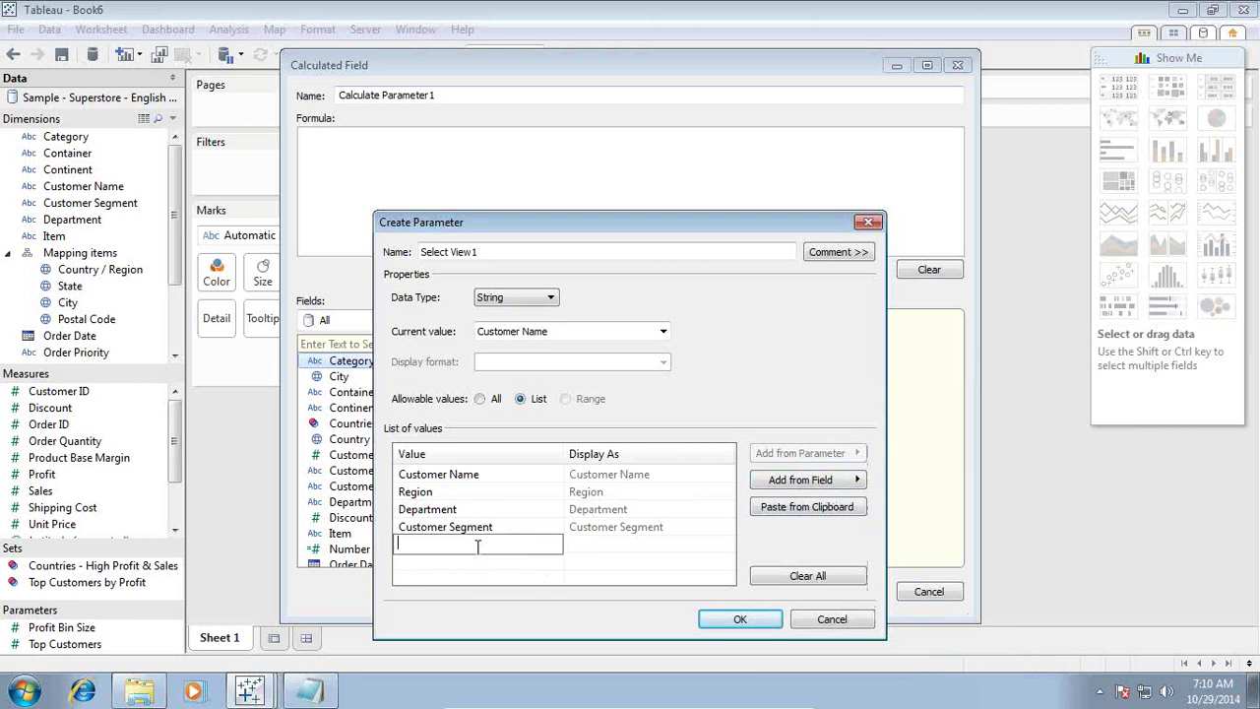
{"action": "type", "text": "Category"}
{"action": "key", "text": "Return"}
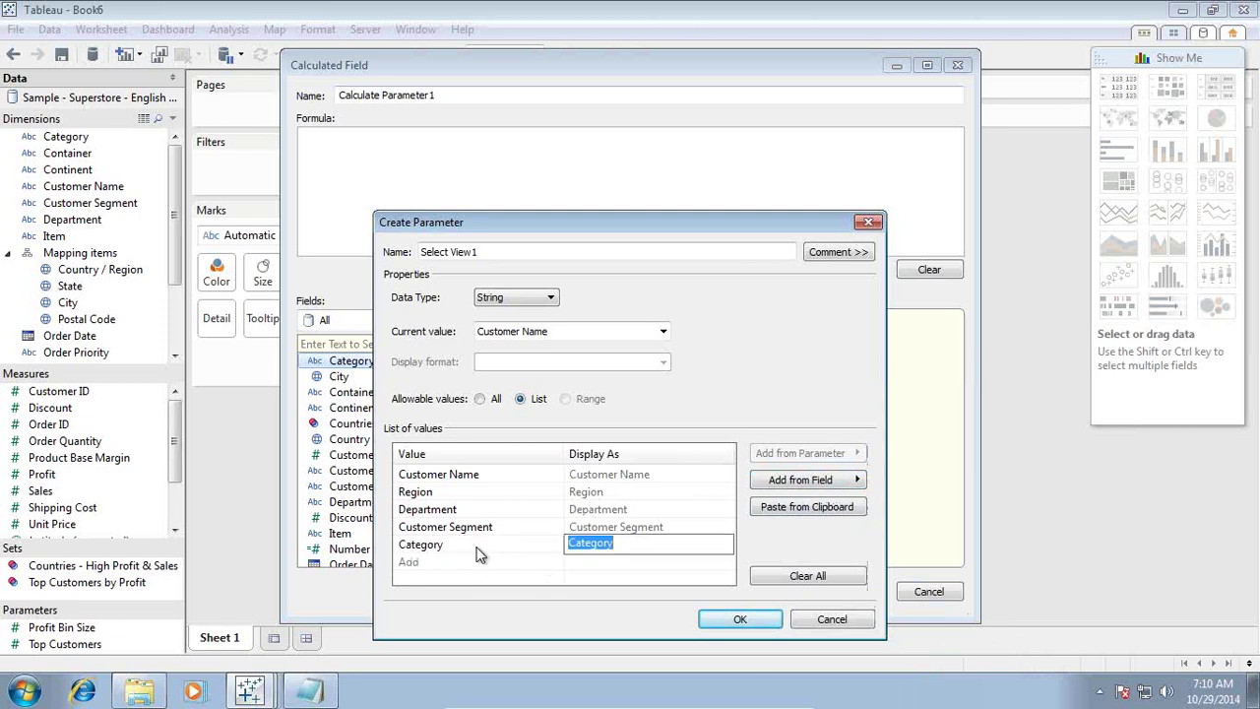
{"action": "left_click", "coordinate": [451, 472]}
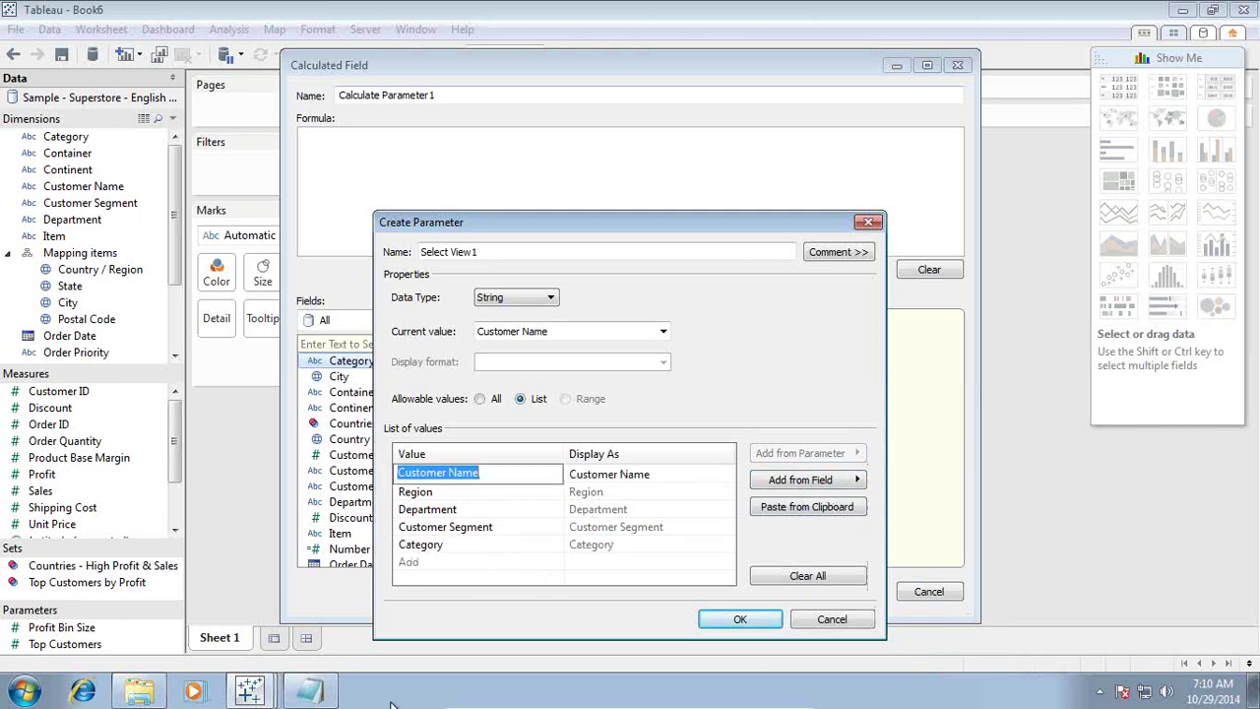
Copy the Customer Name, Region and Department values into the Notepad notes.
{"action": "left_click", "coordinate": [308, 691]}
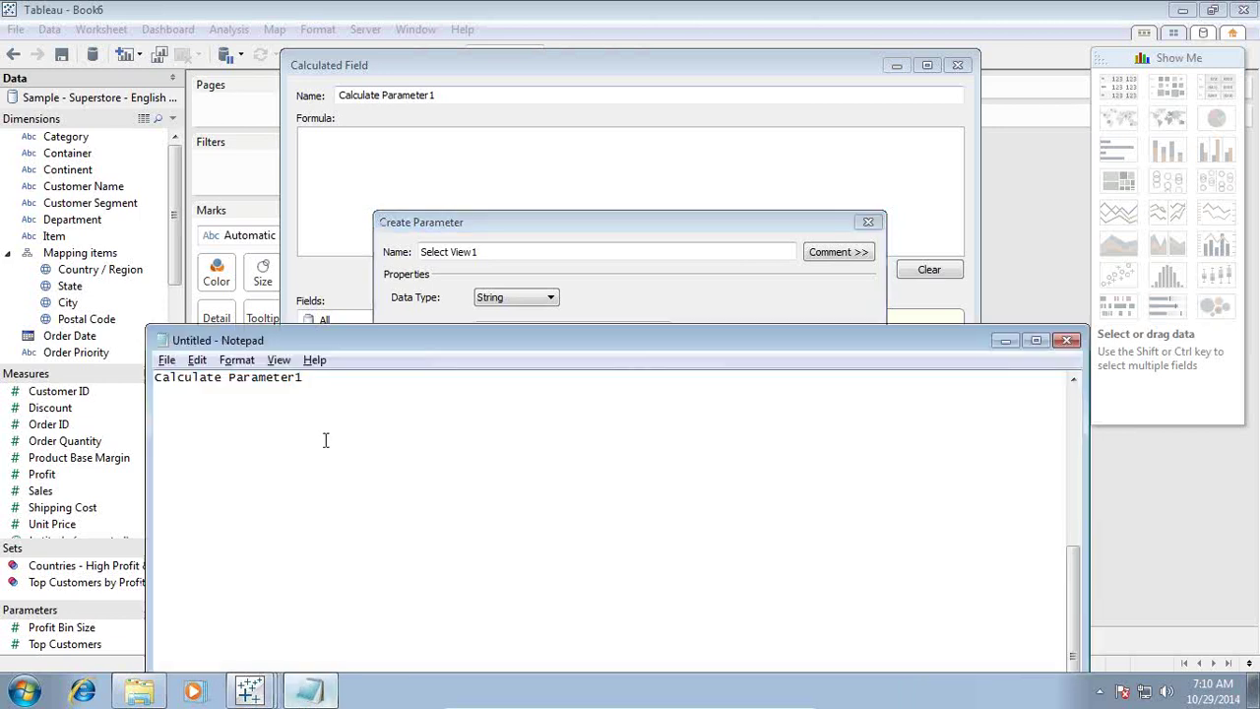
{"action": "type", "text": "customer name"}
{"action": "key", "text": "alt+Tab"}
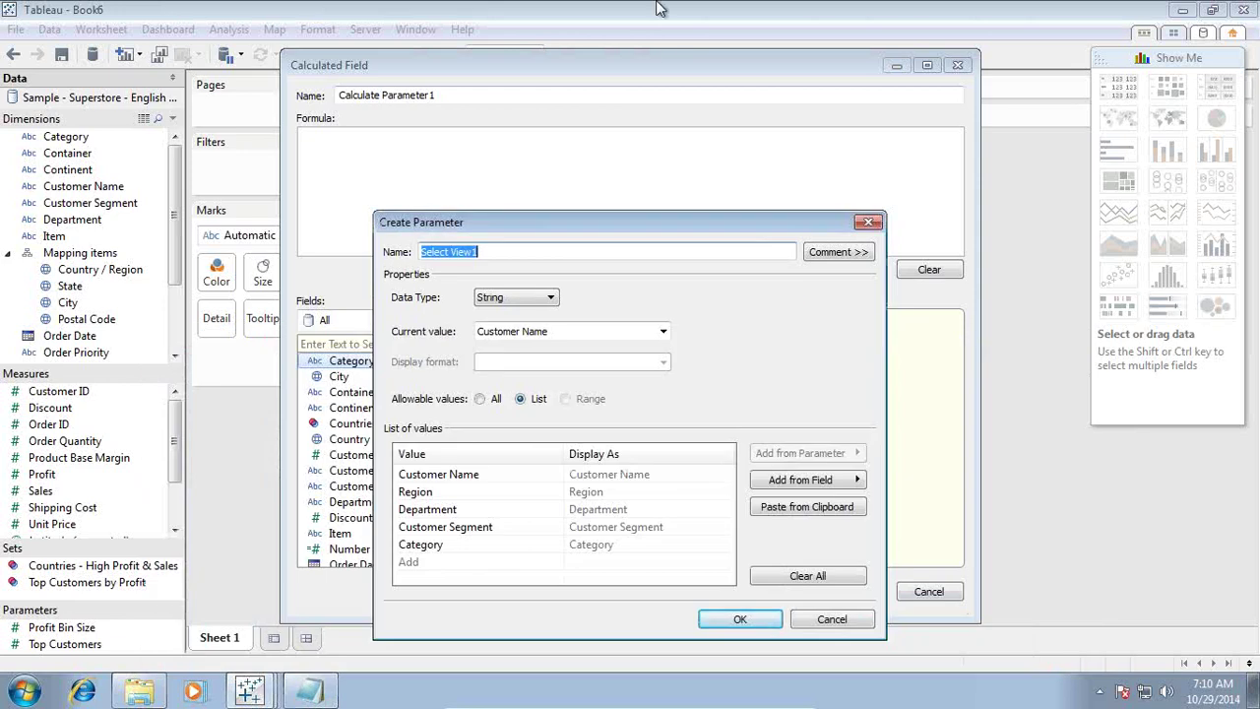
{"action": "left_click", "coordinate": [423, 492]}
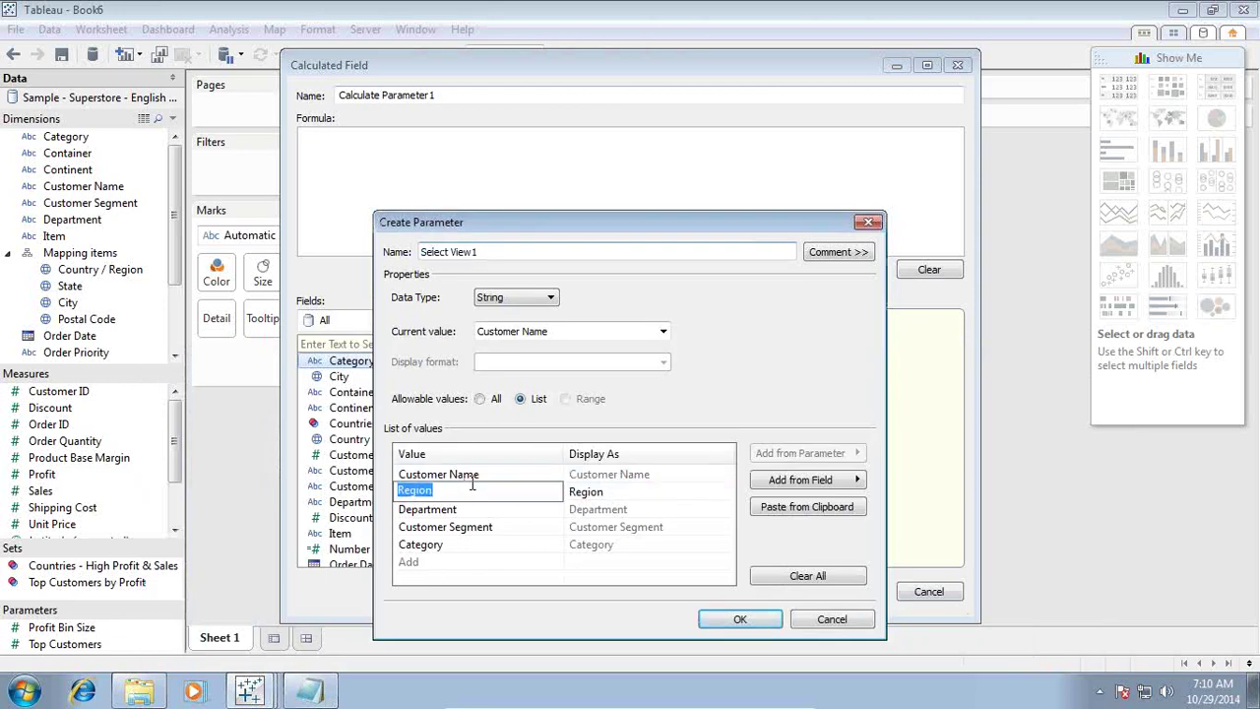
{"action": "key", "text": "alt+Tab"}
{"action": "type", "text": "Region"}
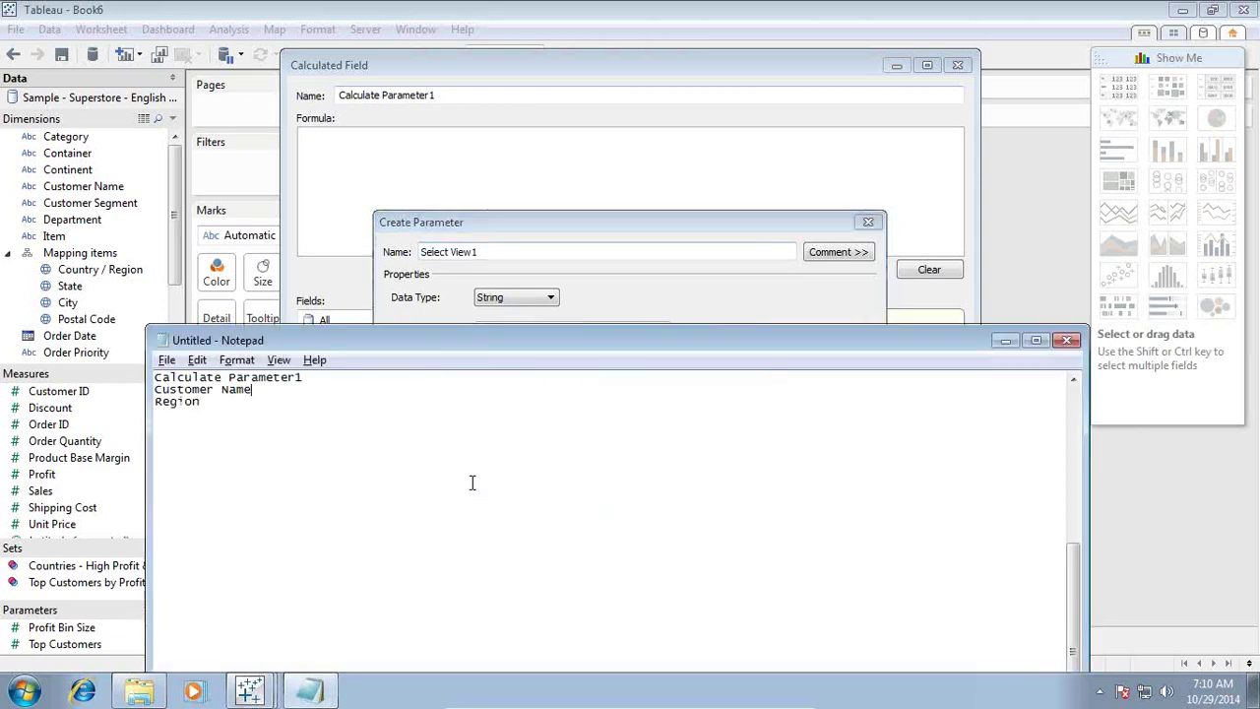
{"action": "key", "text": "alt+Tab"}
{"action": "left_click", "coordinate": [487, 508]}
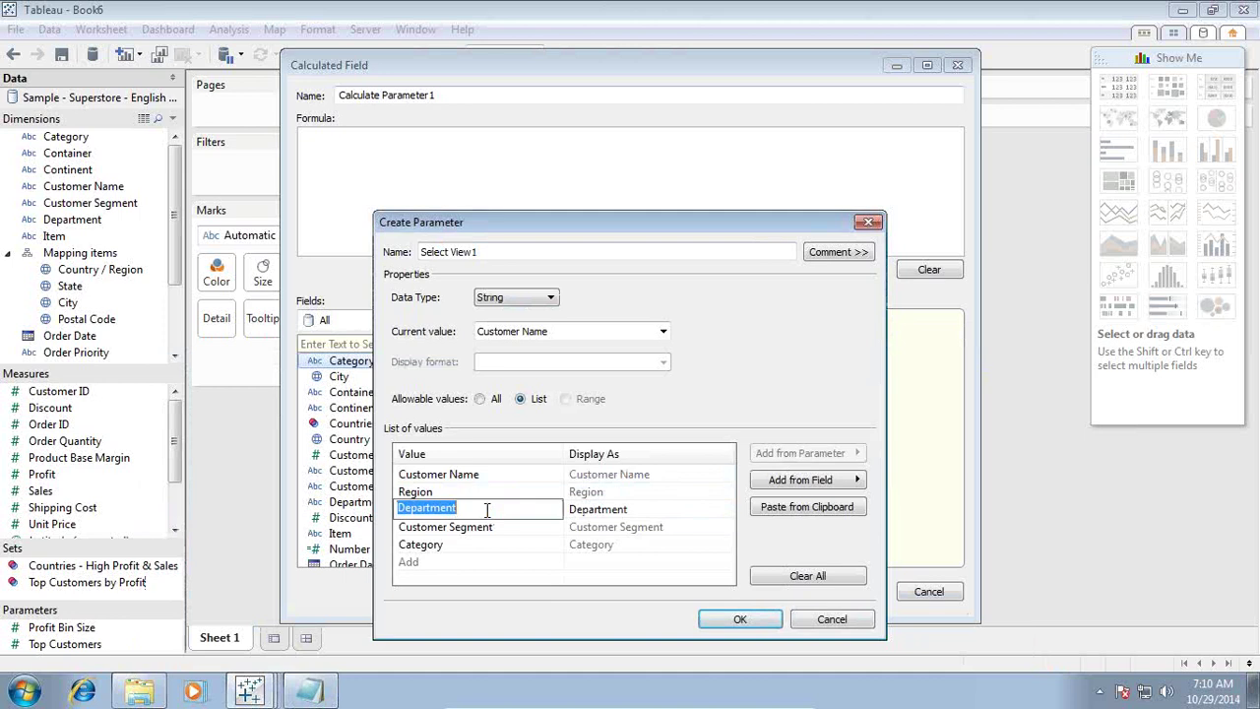
{"action": "key", "text": "ctrl+c"}
{"action": "key", "text": "alt+Tab"}
{"action": "key", "text": "ctrl+v"}
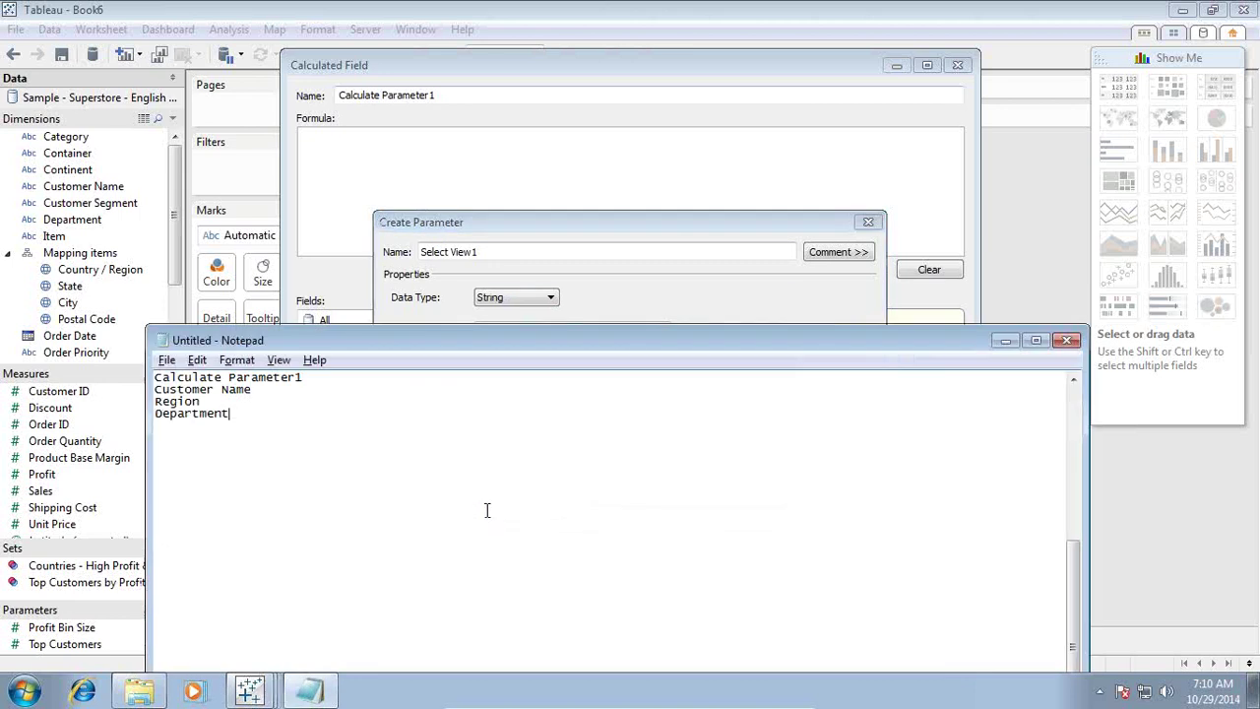
{"action": "key", "text": "alt+Tab"}
Copy Customer Segment and Category into Notepad, then confirm the Select View1 parameter.
{"action": "left_click", "coordinate": [454, 527]}
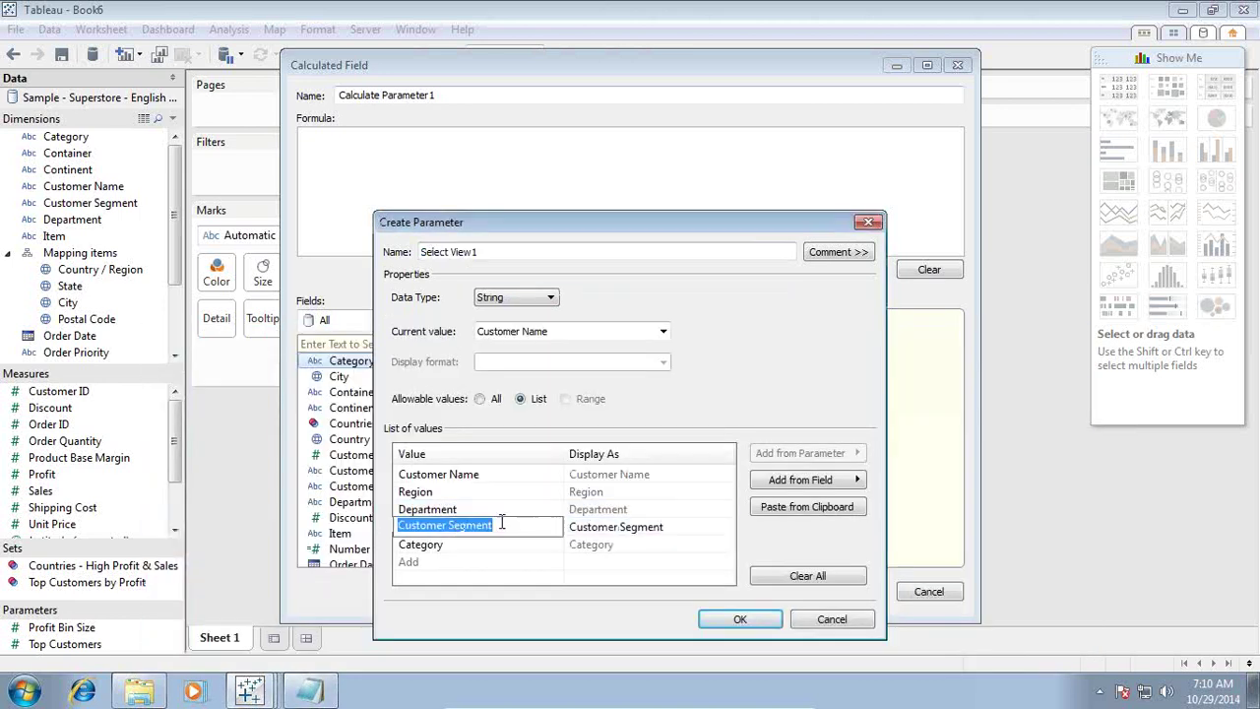
{"action": "key", "text": "ctrl+c"}
{"action": "key", "text": "alt+Tab"}
{"action": "key", "text": "Return"}
{"action": "key", "text": "ctrl+v"}
{"action": "key", "text": "alt+Tab"}
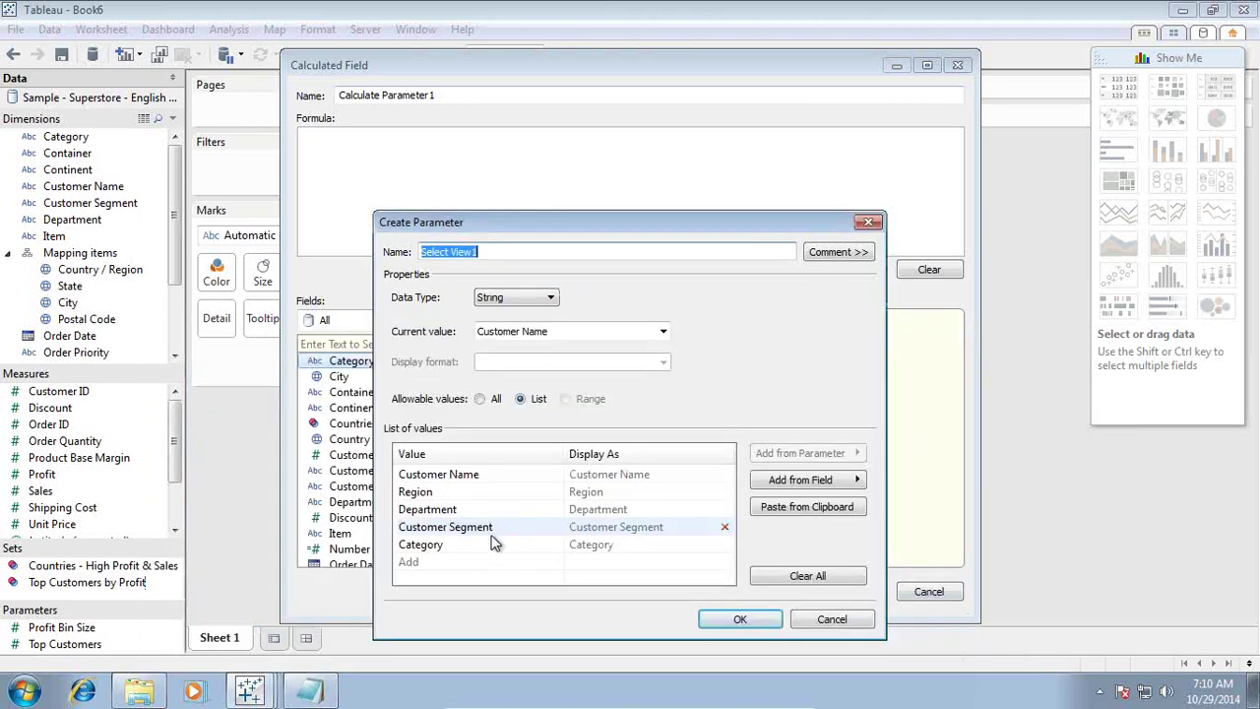
{"action": "left_click", "coordinate": [483, 543]}
{"action": "key", "text": "ctrl+c"}
{"action": "key", "text": "alt+Tab"}
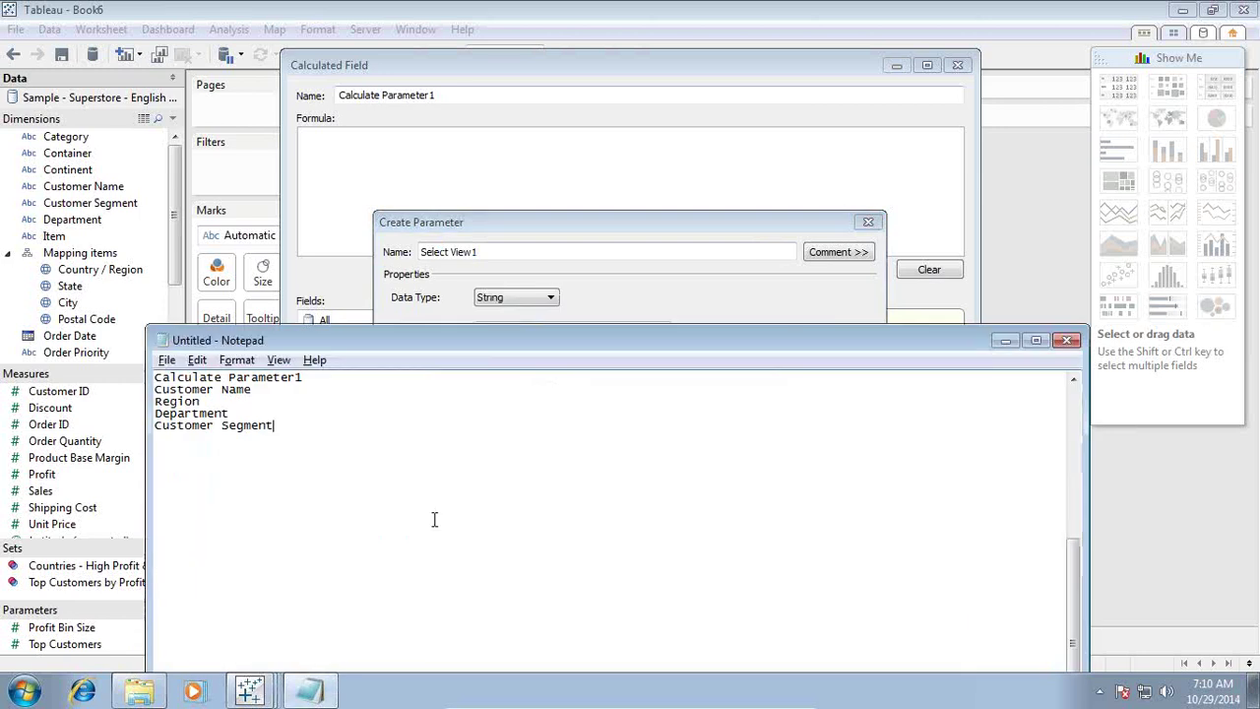
{"action": "key", "text": "Return"}
{"action": "key", "text": "ctrl+v"}
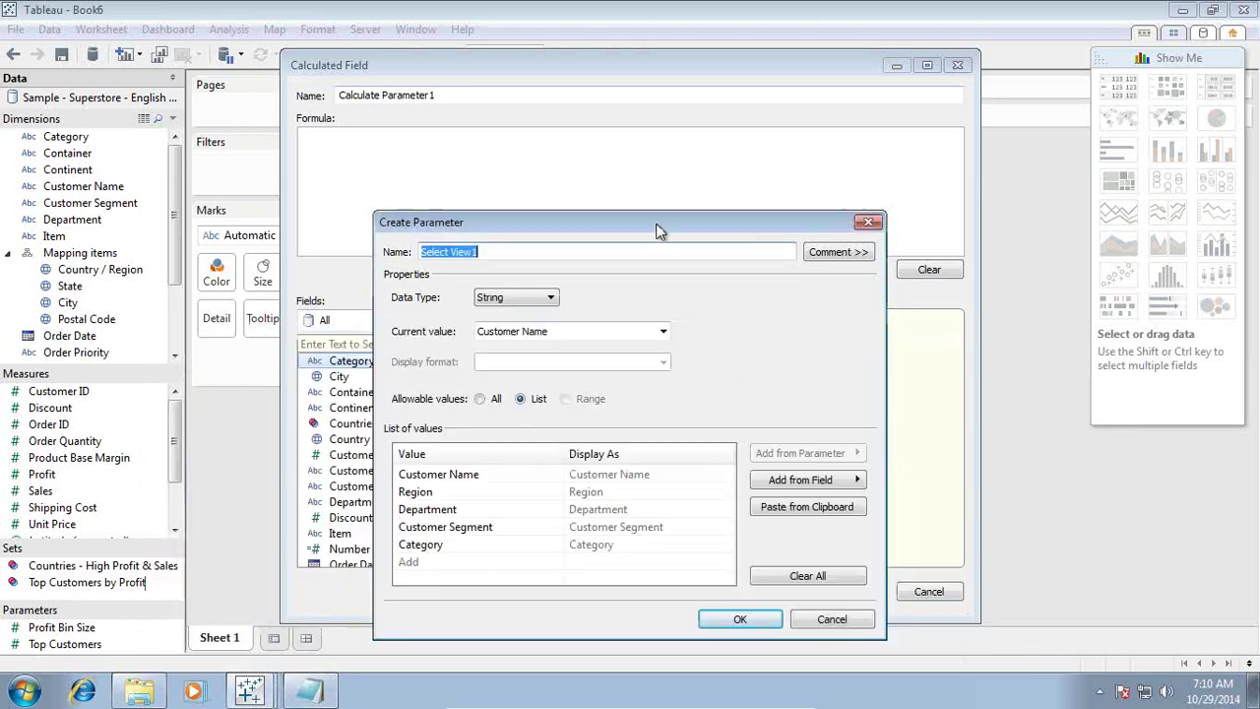
{"action": "left_click", "coordinate": [657, 224]}
{"action": "left_click", "coordinate": [739, 618]}
Start the formula with Case [Select View1] on the first line.
{"action": "left_click", "coordinate": [404, 184]}
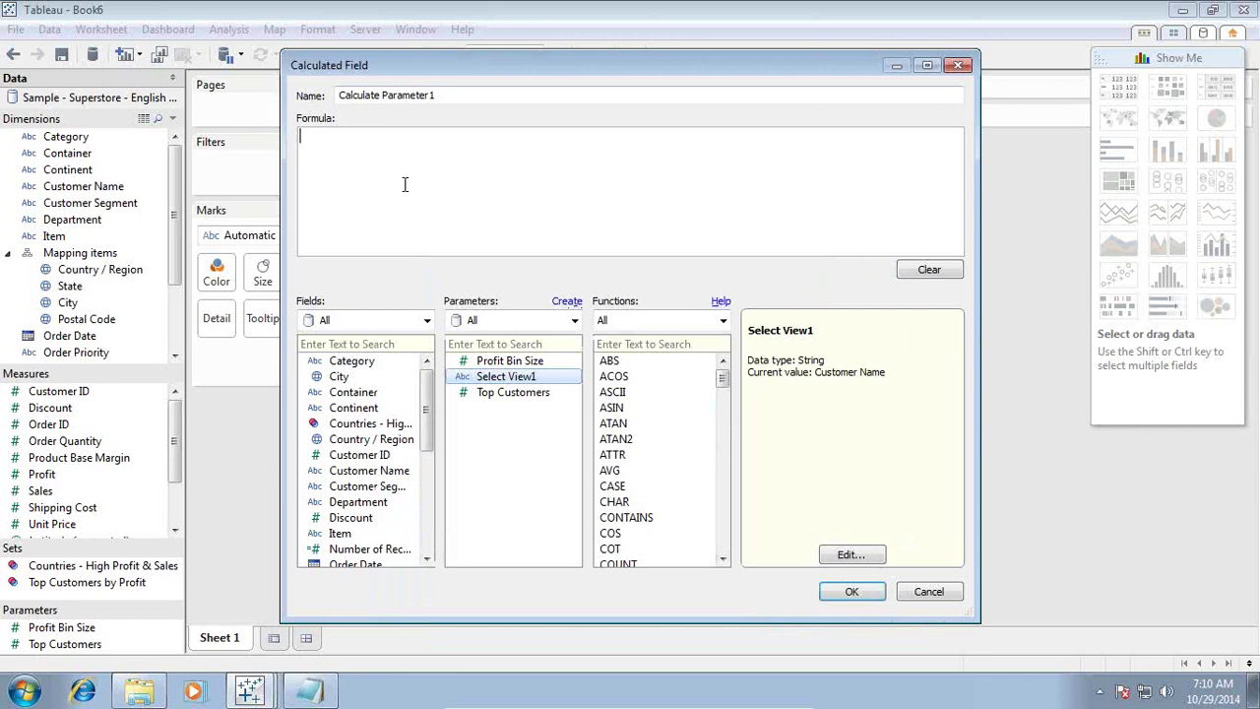
{"action": "type", "text": "Case"}
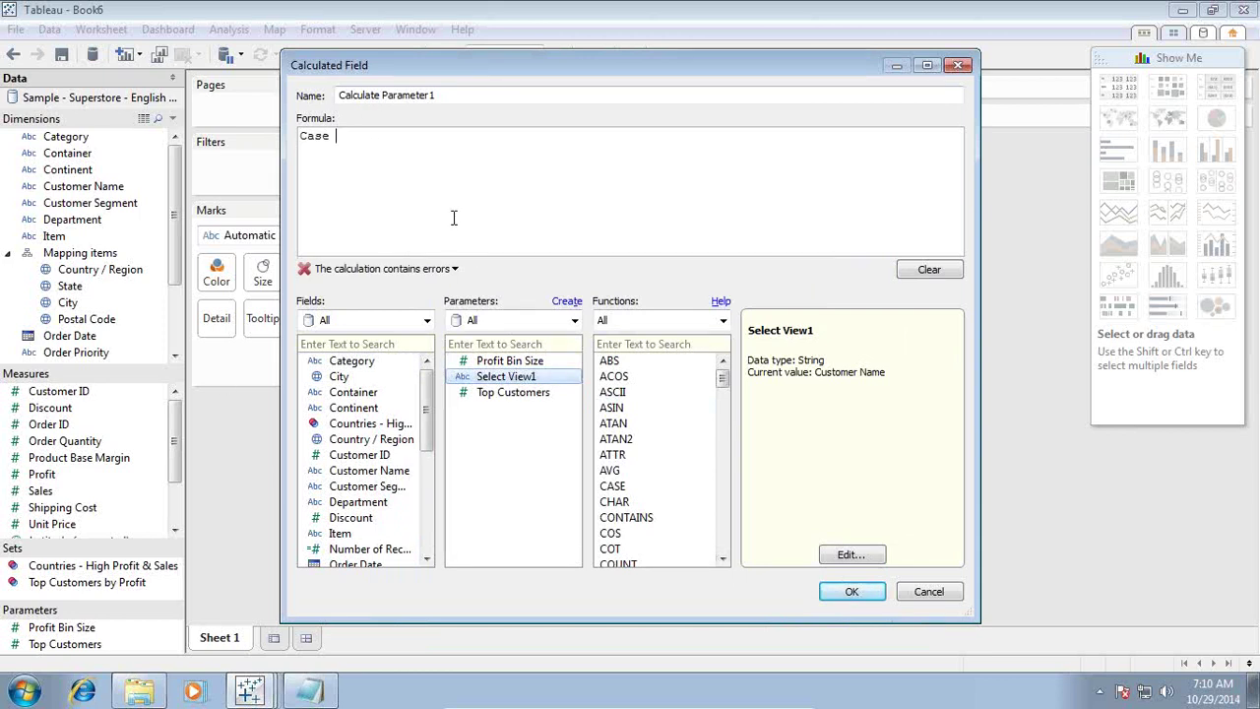
{"action": "type", "text": "[Select Vi"}
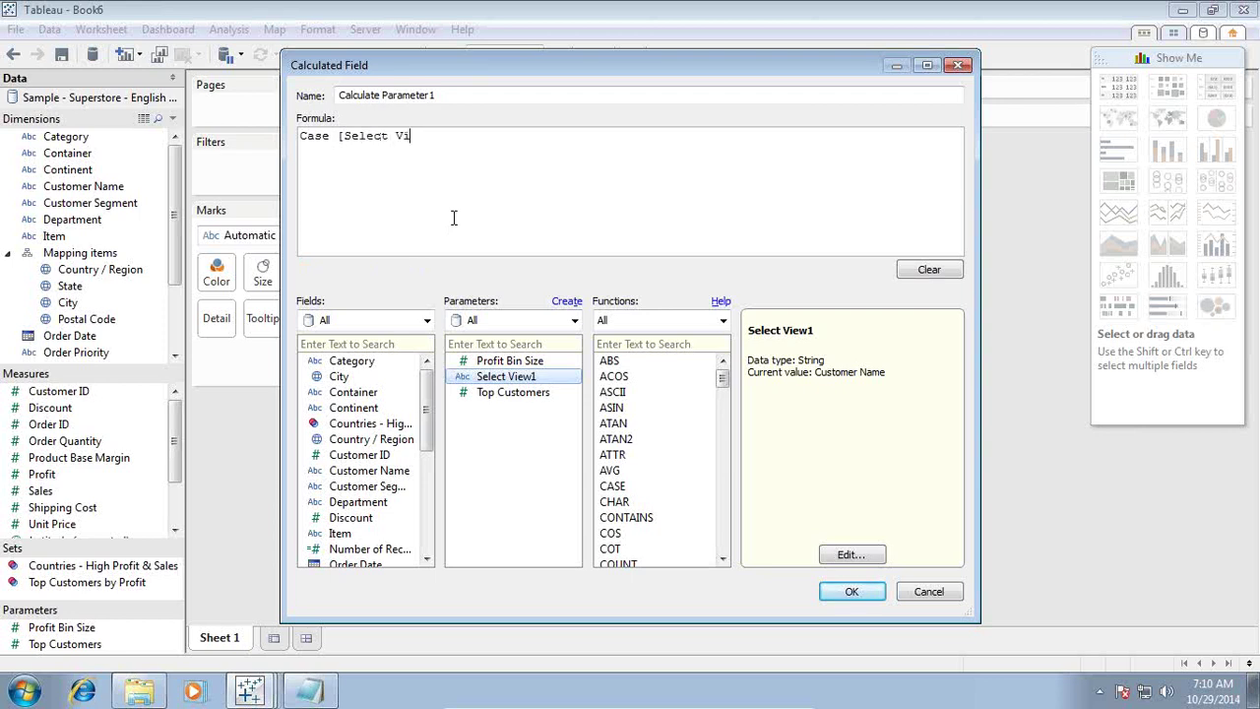
{"action": "type", "text": "ew1]"}
{"action": "key", "text": "Return"}
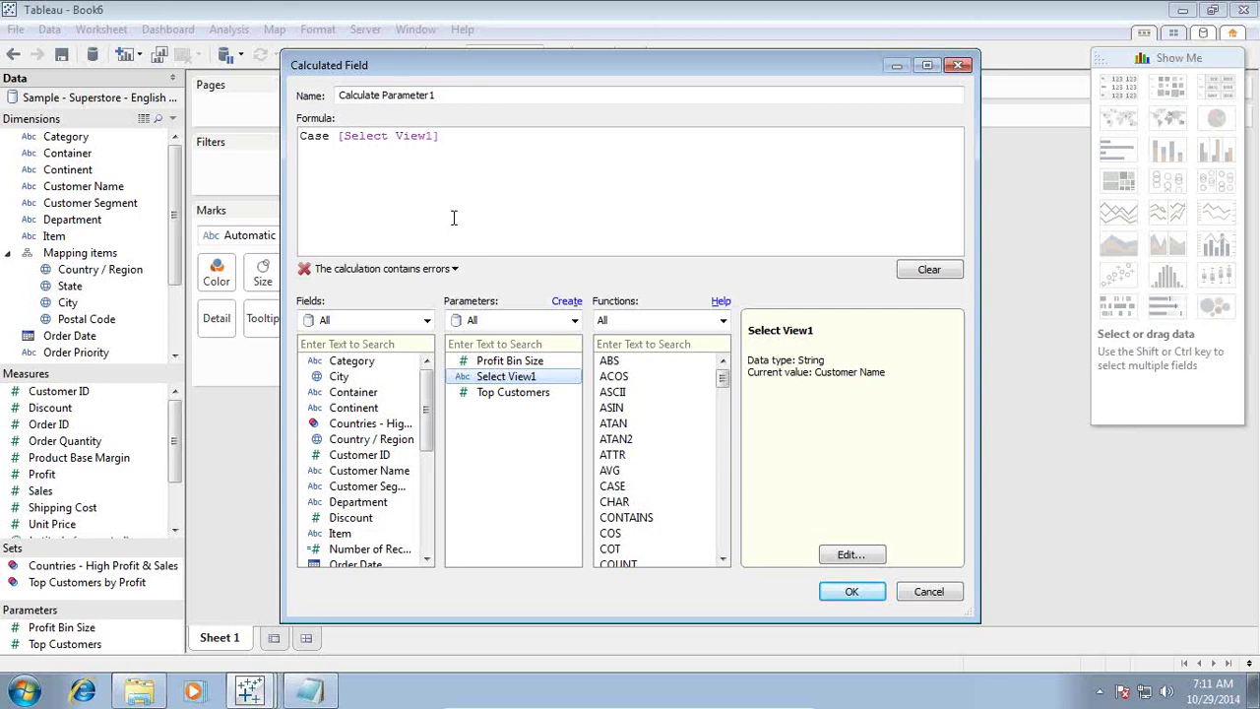
Add the clause When 'Customer Name' Then [Customer Name], pasting the name from the notes.
{"action": "type", "text": "When"}
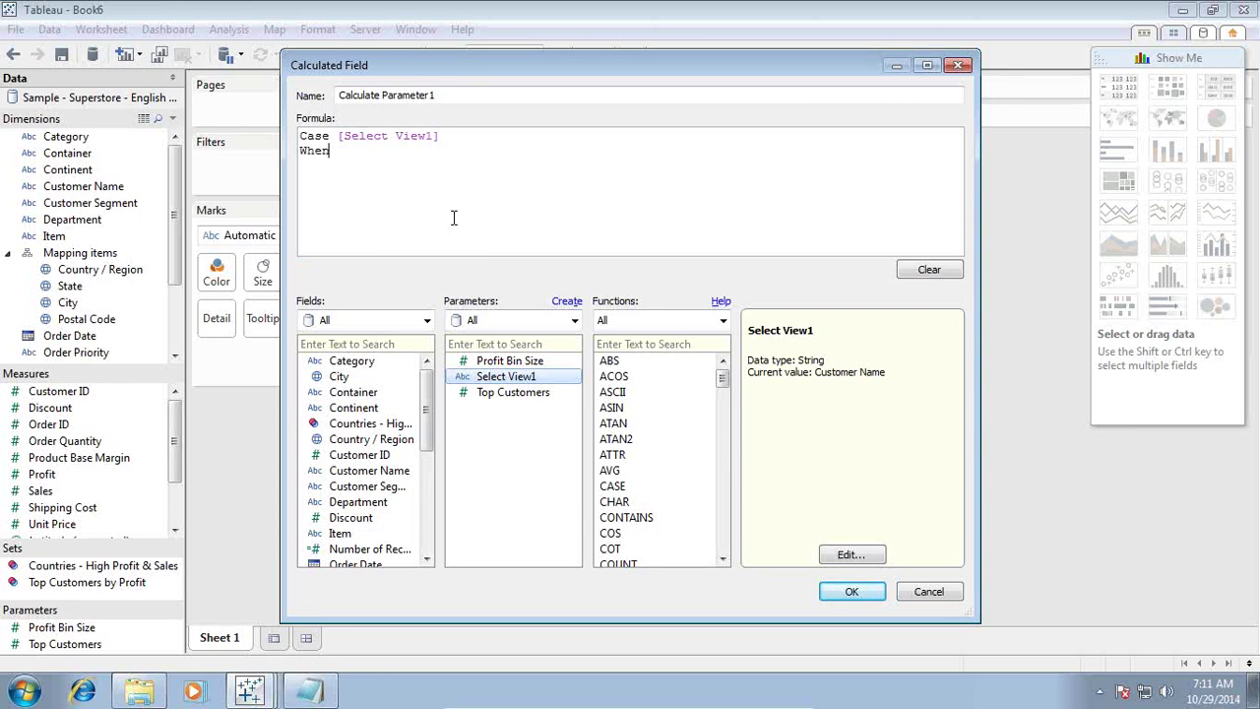
{"action": "key", "text": "alt+Tab"}
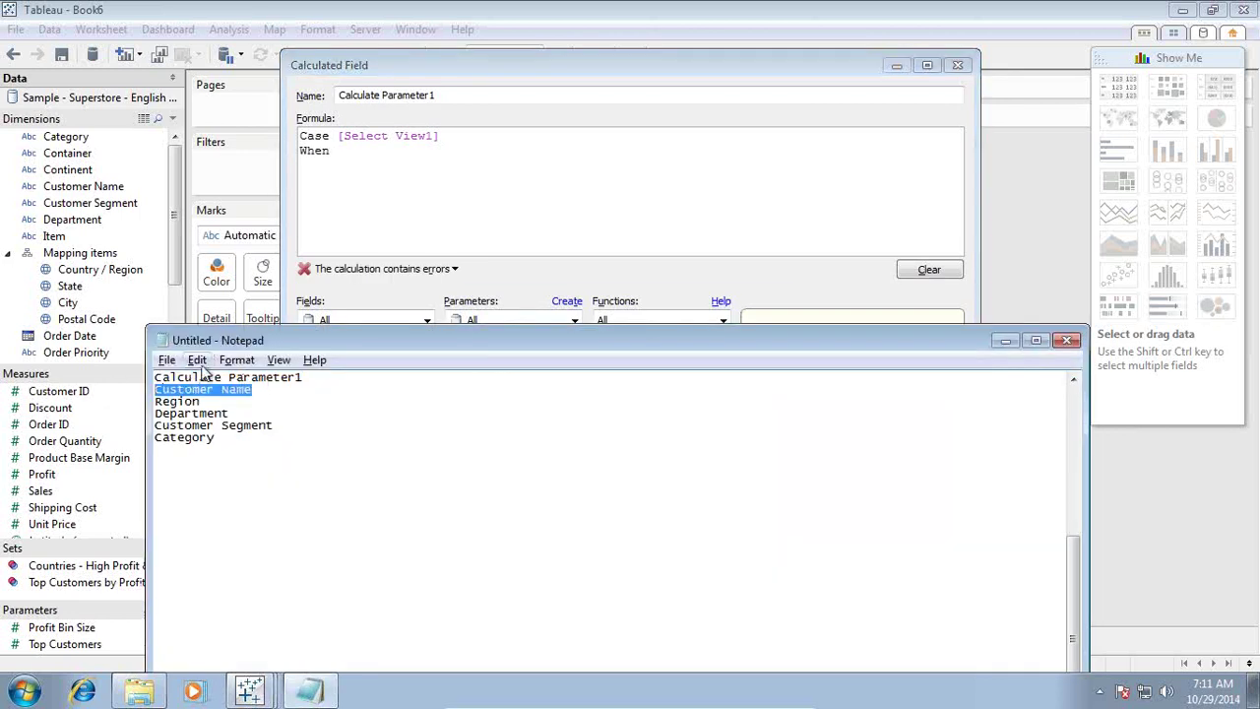
{"action": "left_click", "coordinate": [352, 163]}
{"action": "key", "text": "ctrl+v"}
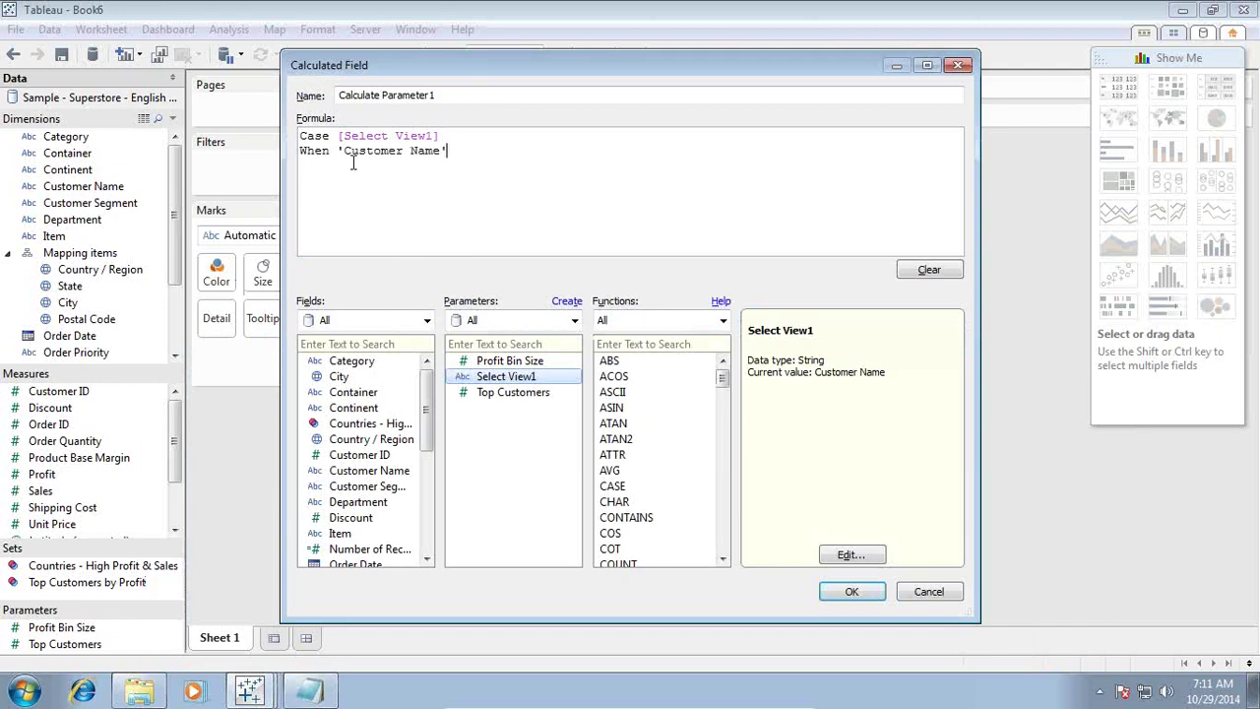
{"action": "type", "text": " Then ["}
{"action": "type", "text": "Customer Name]"}
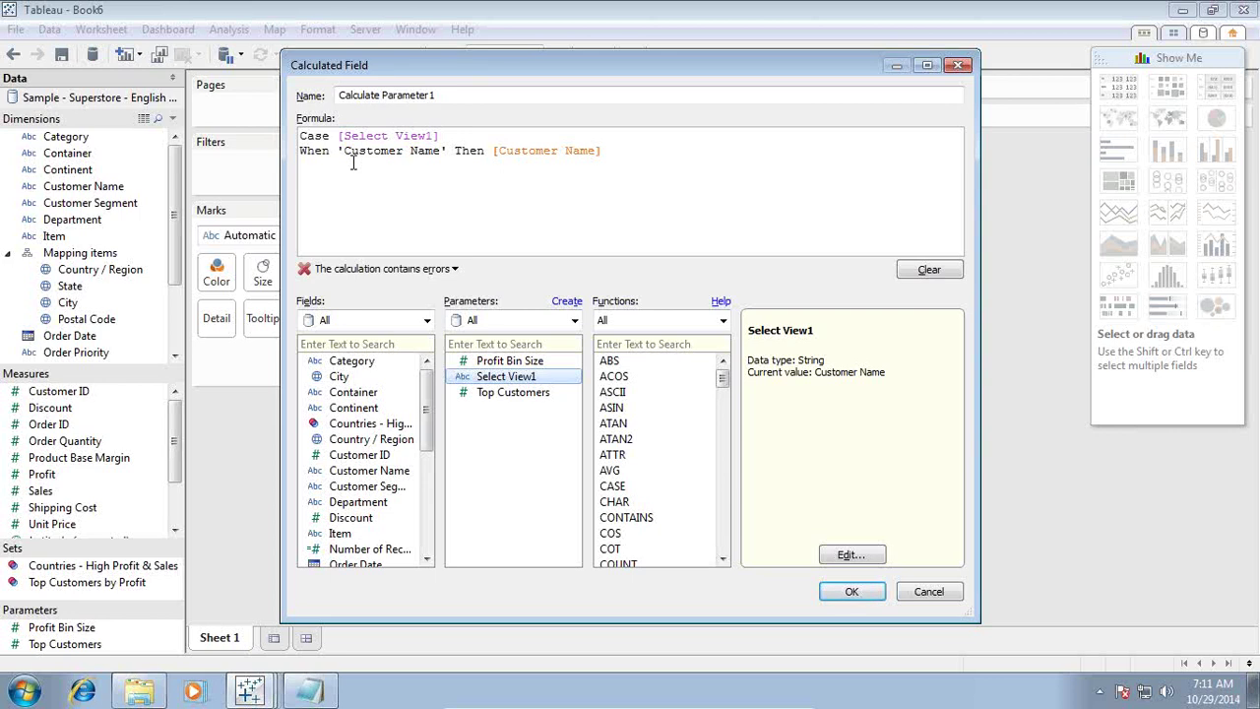
{"action": "key", "text": "Return"}
{"action": "key", "text": "alt+Tab"}
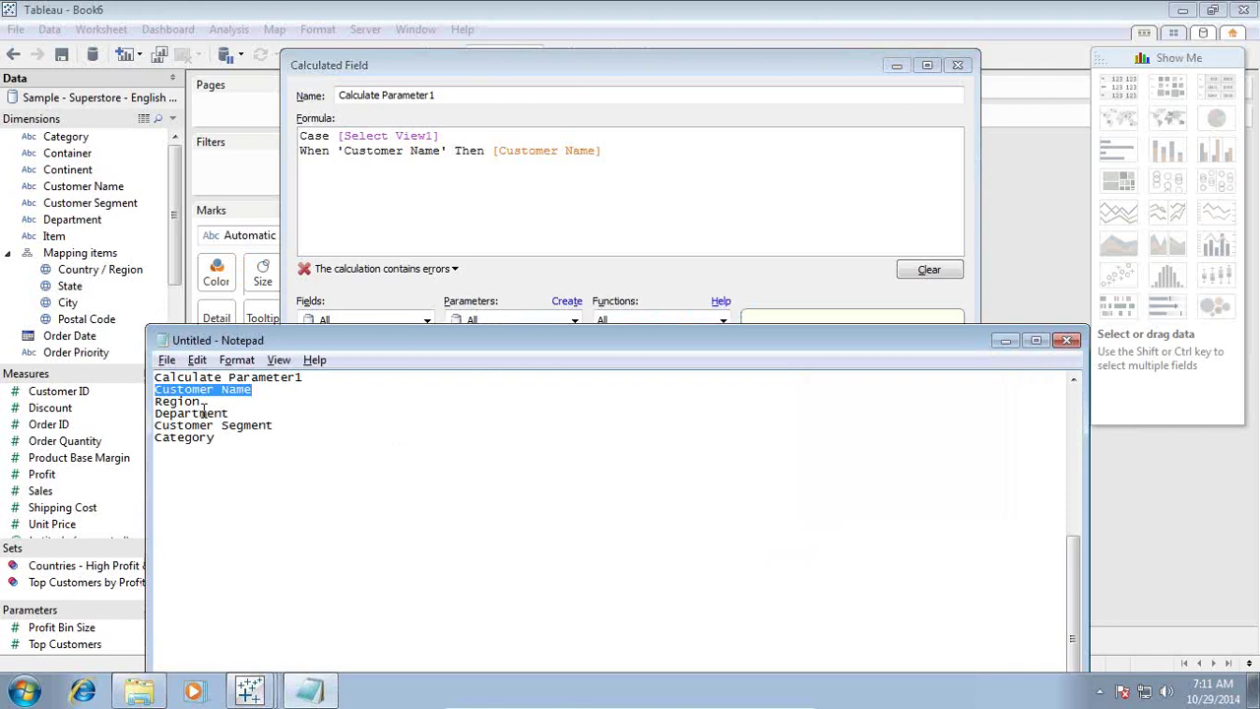
{"action": "double_click", "coordinate": [204, 401]}
Add When clauses for Region and Department to the CASE formula.
{"action": "left_click", "coordinate": [316, 167]}
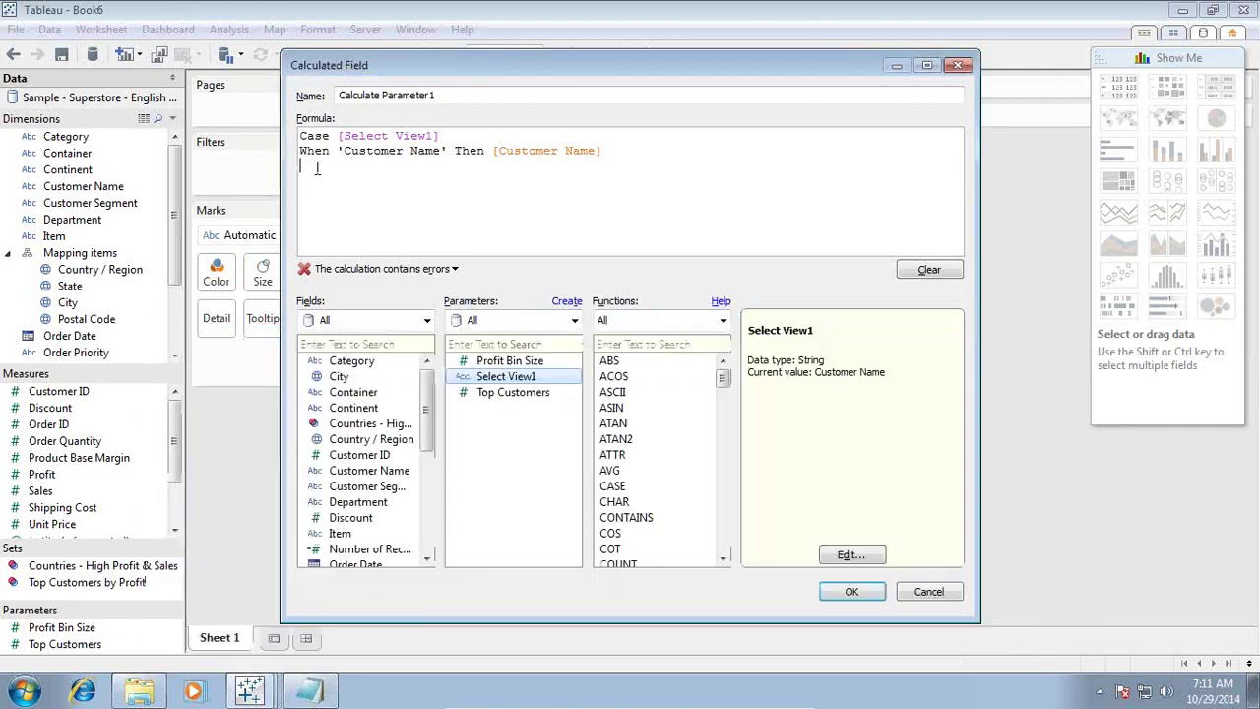
{"action": "type", "text": "Wh"}
{"action": "type", "text": "hen"}
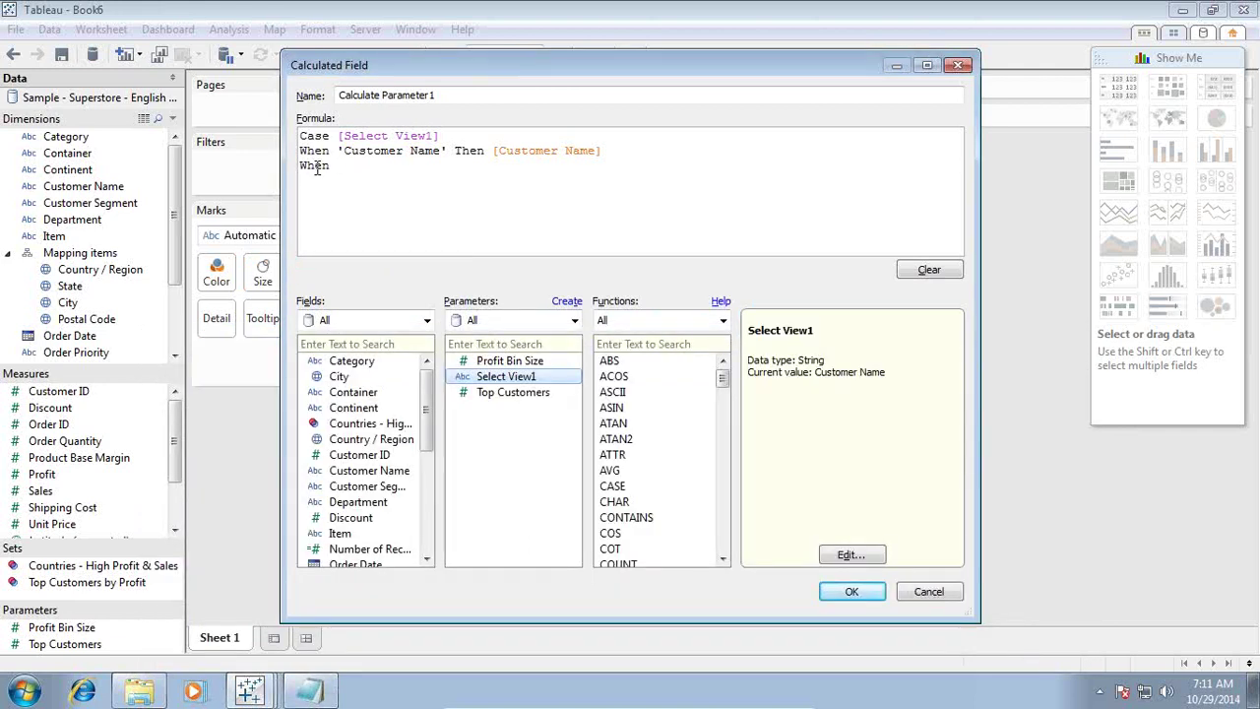
{"action": "type", "text": "Region' Th"}
{"action": "type", "text": "en "}
{"action": "type", "text": "Region]"}
{"action": "type", "text": "When"}
{"action": "key", "text": "alt+Tab"}
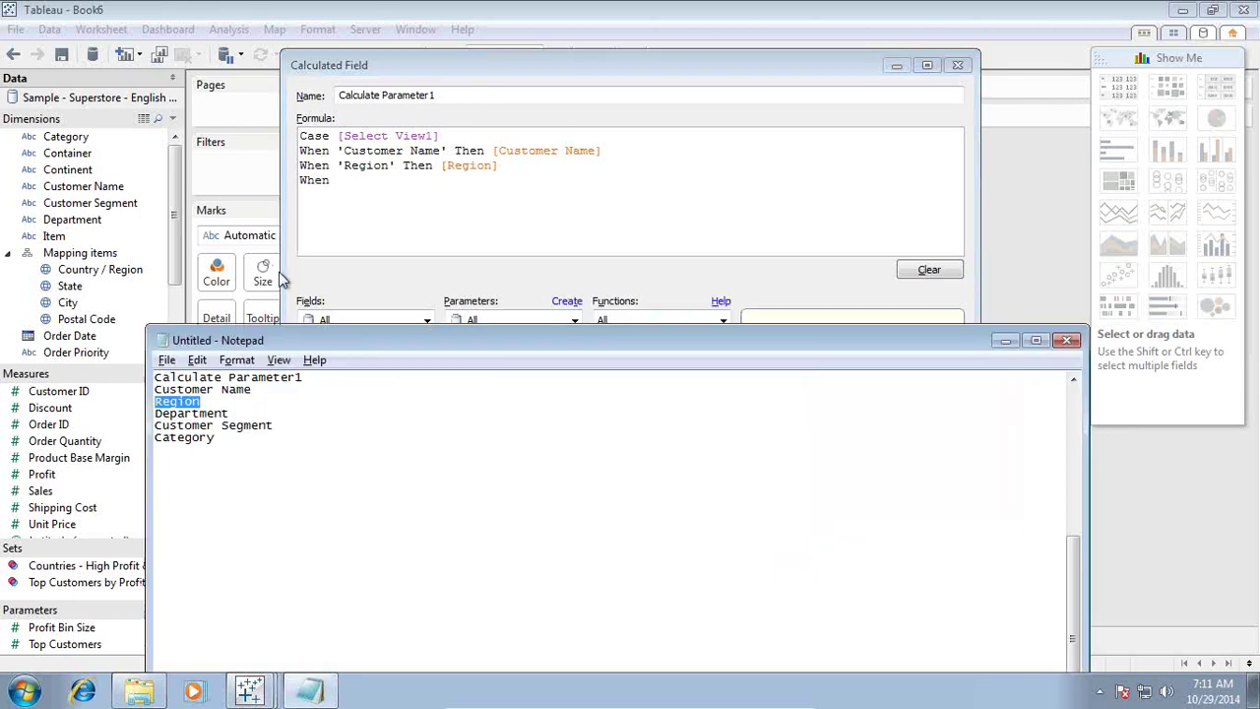
{"action": "left_click_drag", "start_coordinate": [236, 411], "coordinate": [122, 412]}
{"action": "key", "text": "ctrl+c"}
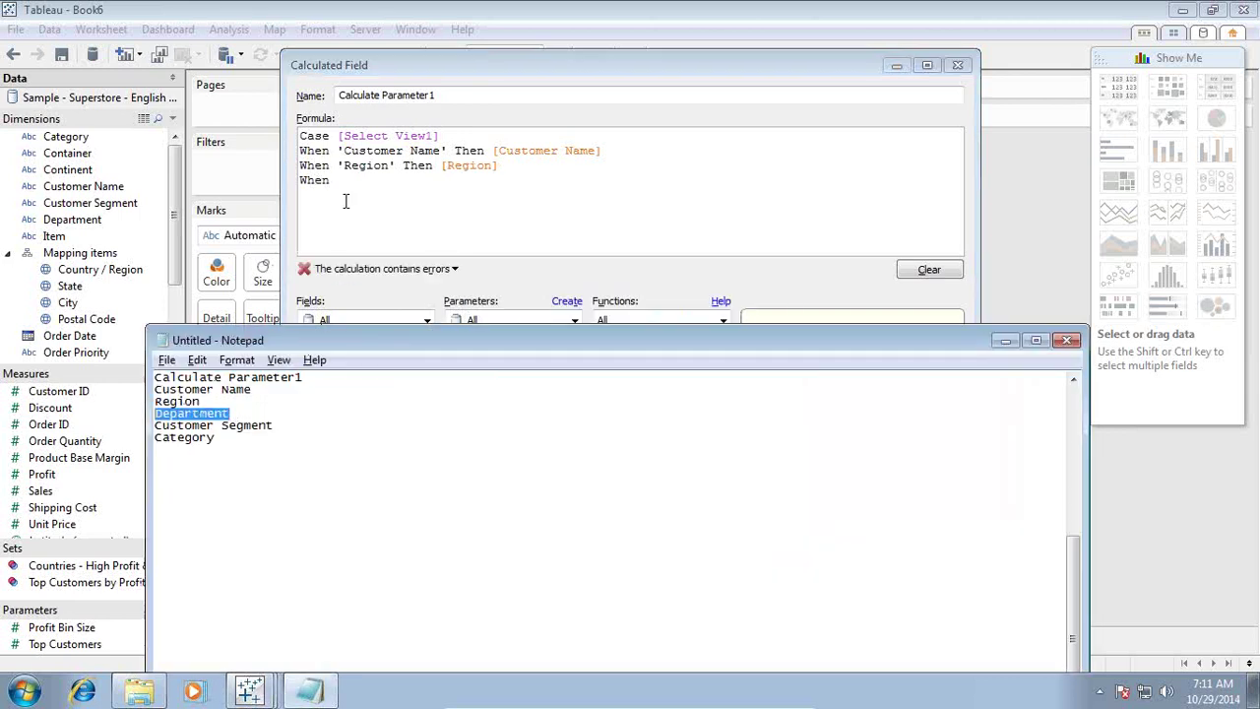
{"action": "left_click", "coordinate": [347, 185]}
{"action": "type", "text": "Department'"}
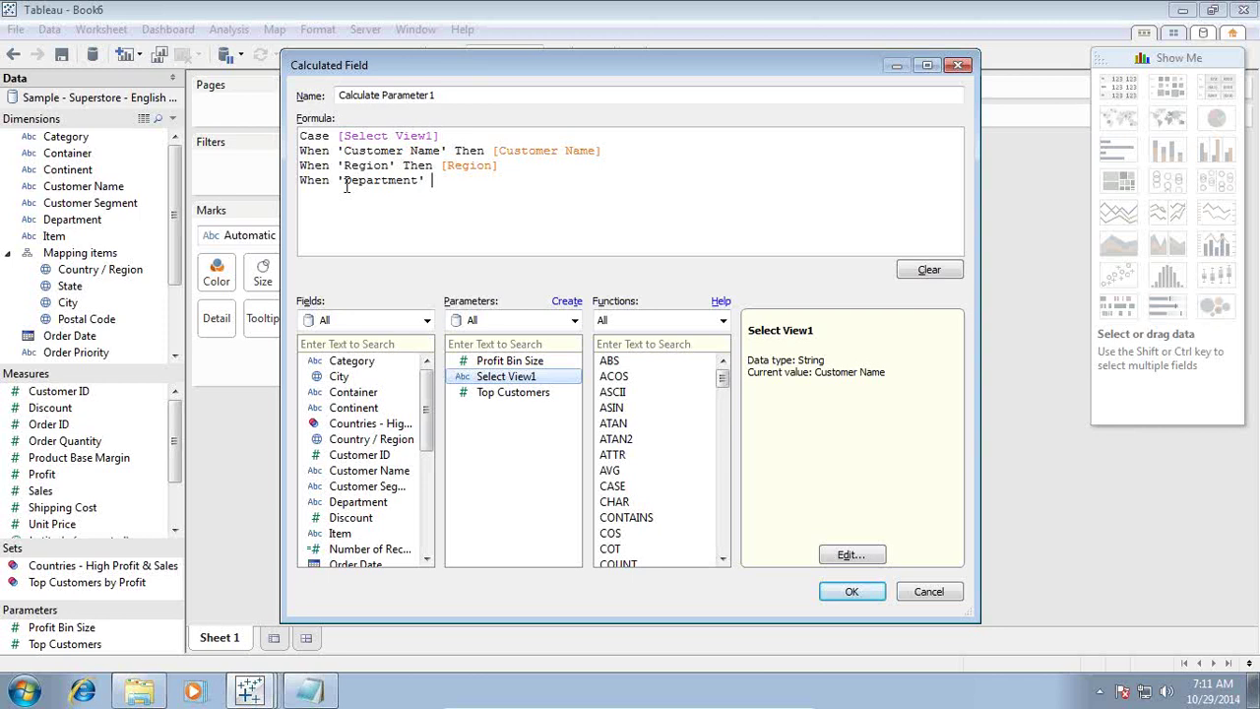
{"action": "type", "text": "Then ["}
{"action": "key", "text": "ctrl+v"}
{"action": "type", "text": "]"}
Add the clause When 'Customer Segment' Then [Customer Segment].
{"action": "key", "text": "alt+Tab"}
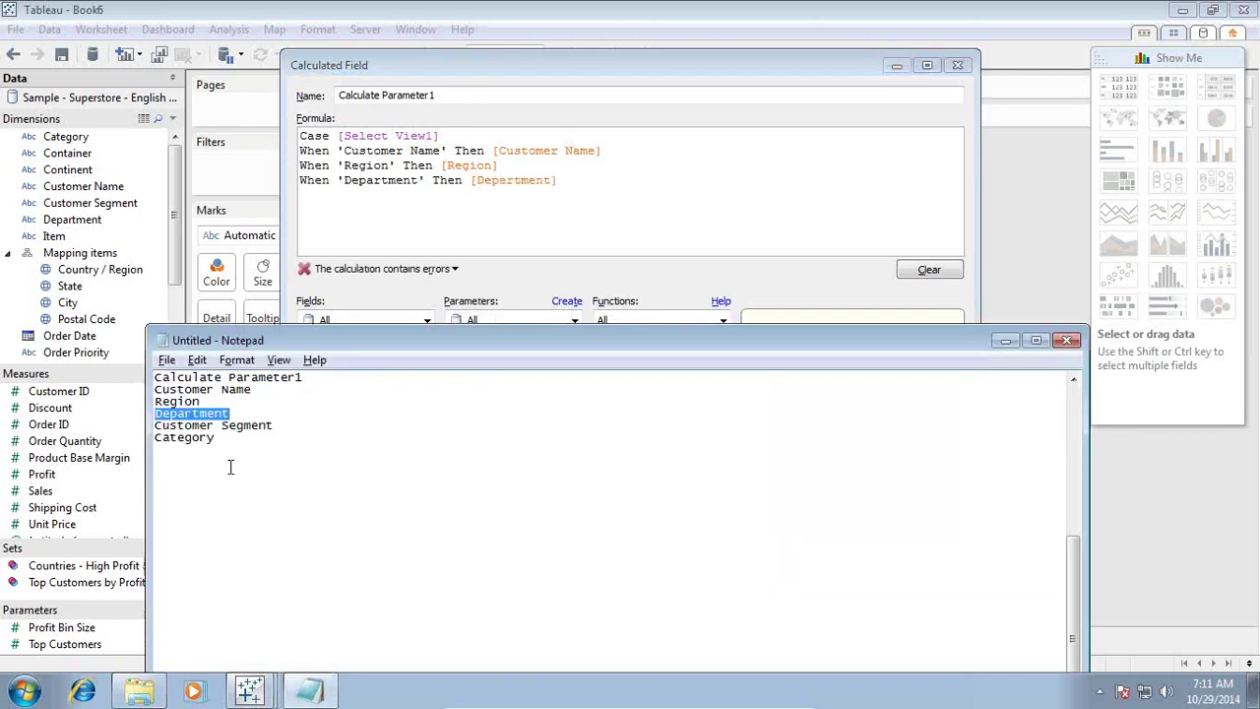
{"action": "left_click_drag", "start_coordinate": [274, 425], "coordinate": [149, 425]}
{"action": "key", "text": "ctrl+c"}
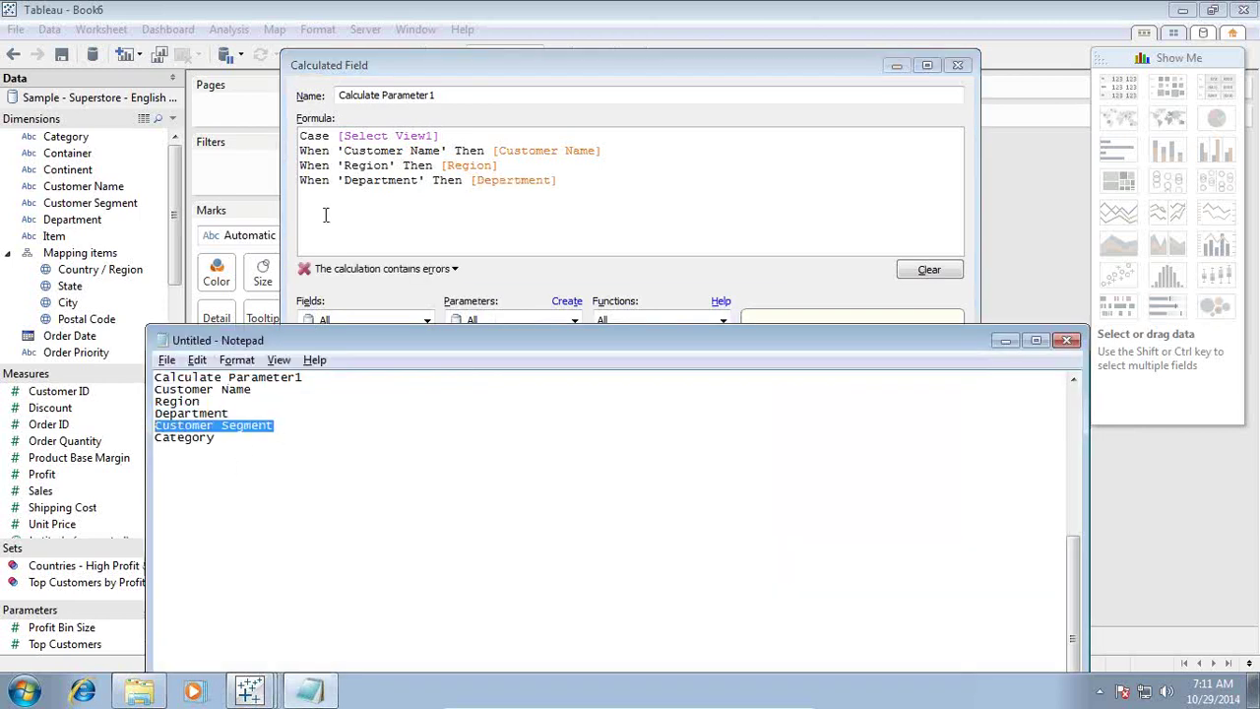
{"action": "left_click", "coordinate": [325, 215]}
{"action": "key", "text": "Return"}
{"action": "type", "text": "When"}
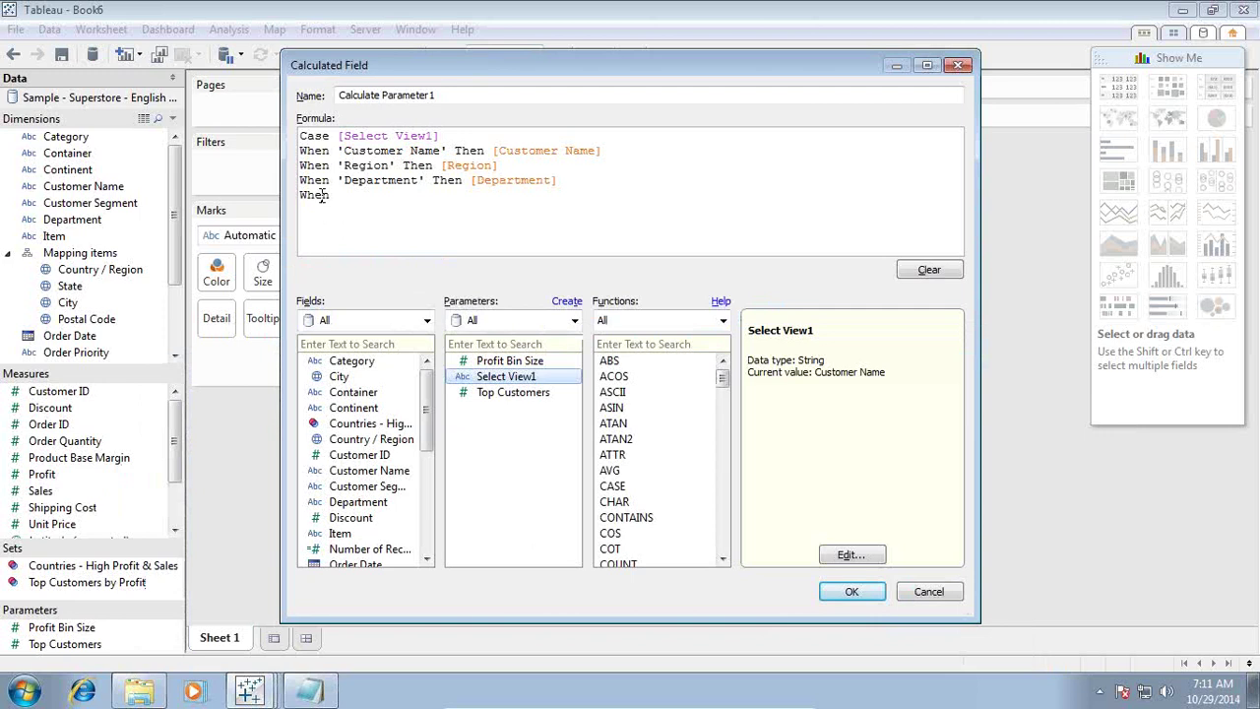
{"action": "type", "text": " '"}
{"action": "key", "text": "ctrl+v"}
{"action": "type", "text": "' Then "}
{"action": "type", "text": "["}
{"action": "key", "text": "ctrl+v"}
{"action": "type", "text": "]"}
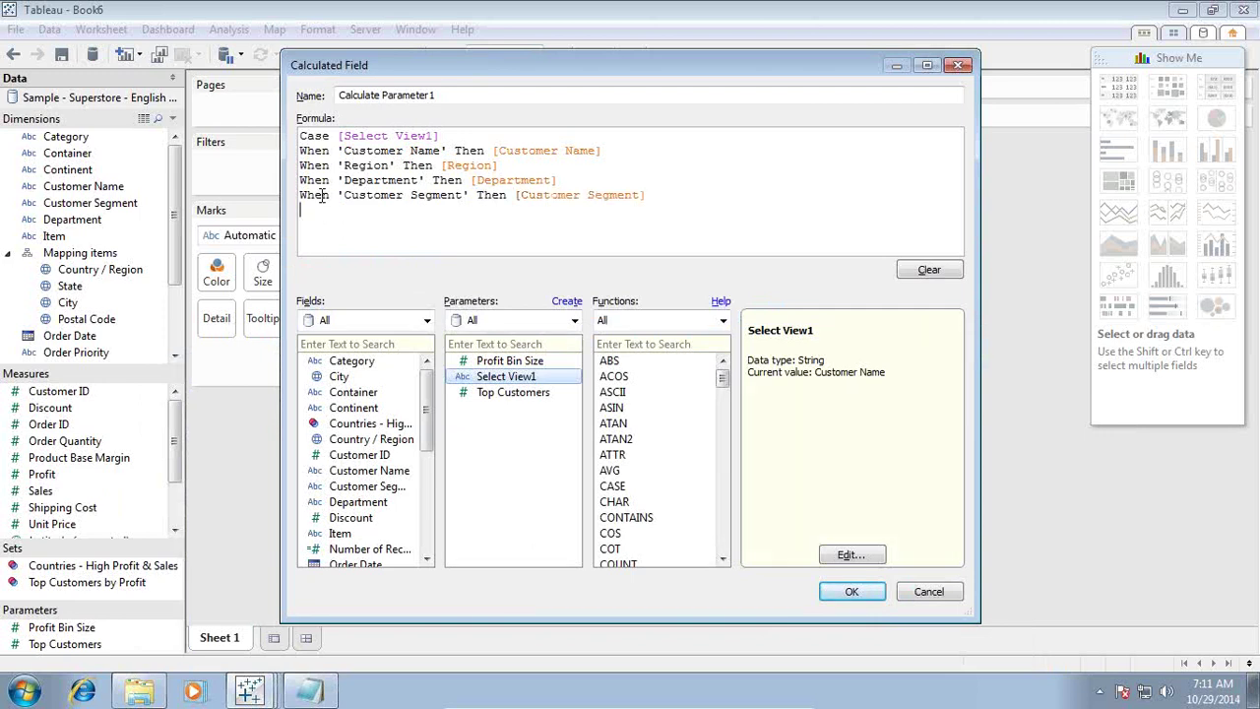
Add When 'Category' Then [Category] and begin the closing Else '' line.
{"action": "key", "text": "alt+Tab"}
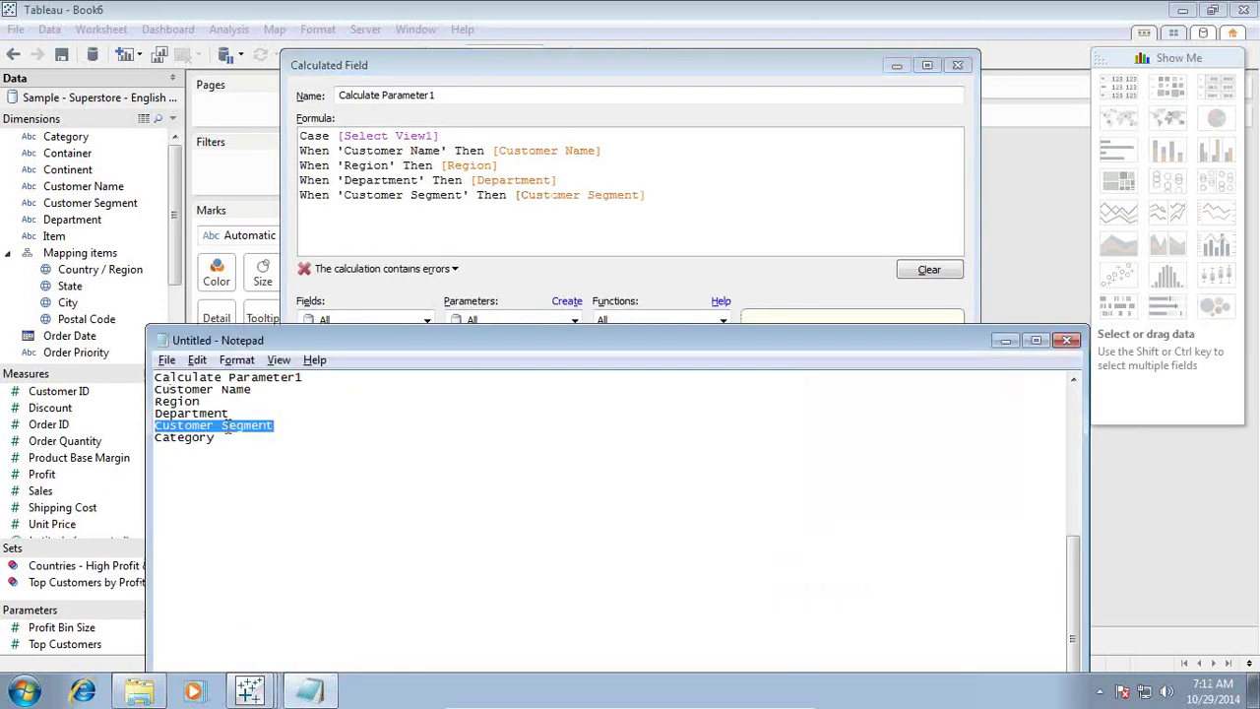
{"action": "left_click_drag", "start_coordinate": [215, 437], "coordinate": [155, 437]}
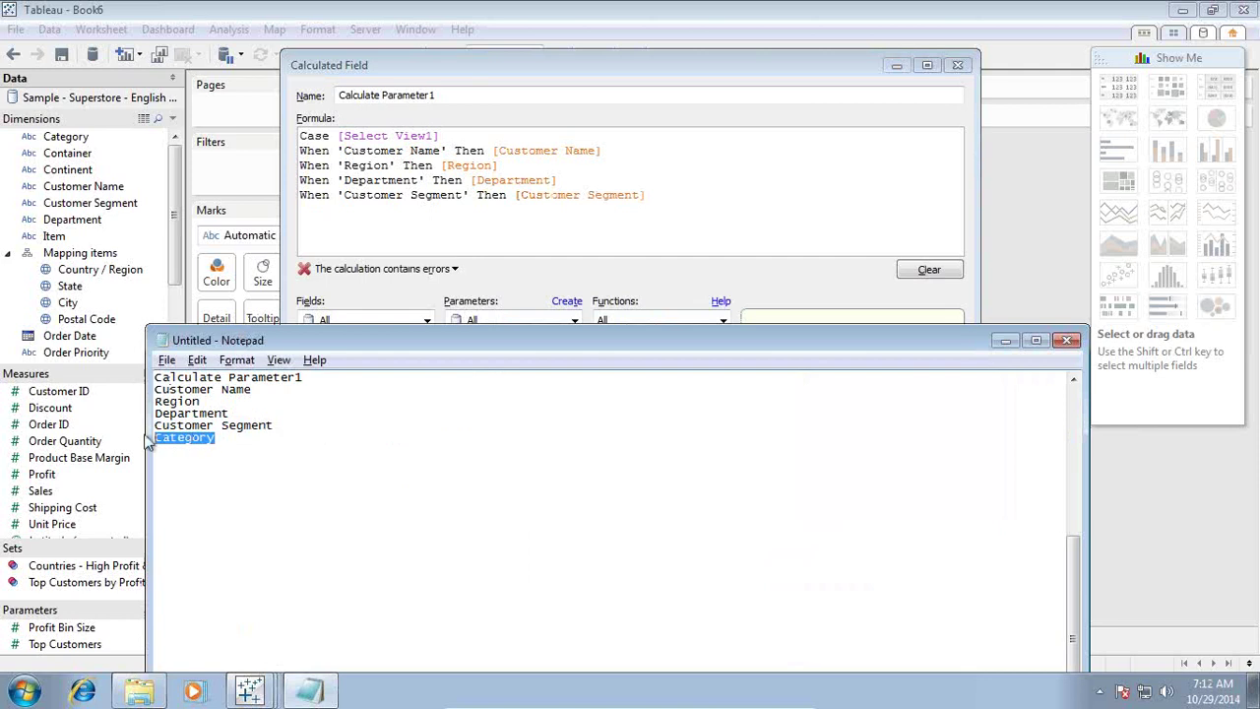
{"action": "left_click", "coordinate": [293, 246]}
{"action": "type", "text": "When "}
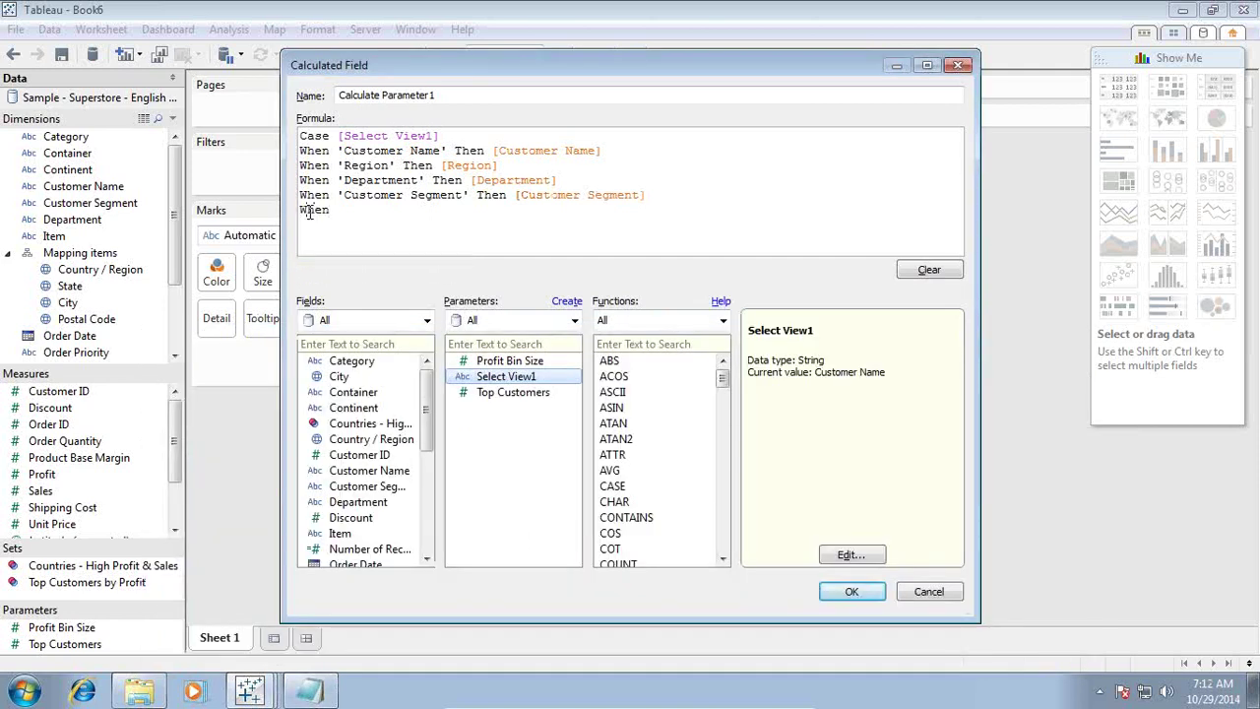
{"action": "type", "text": "'Category' T"}
{"action": "type", "text": "hen [Category]"}
{"action": "key", "text": "Return"}
{"action": "type", "text": "Else"}
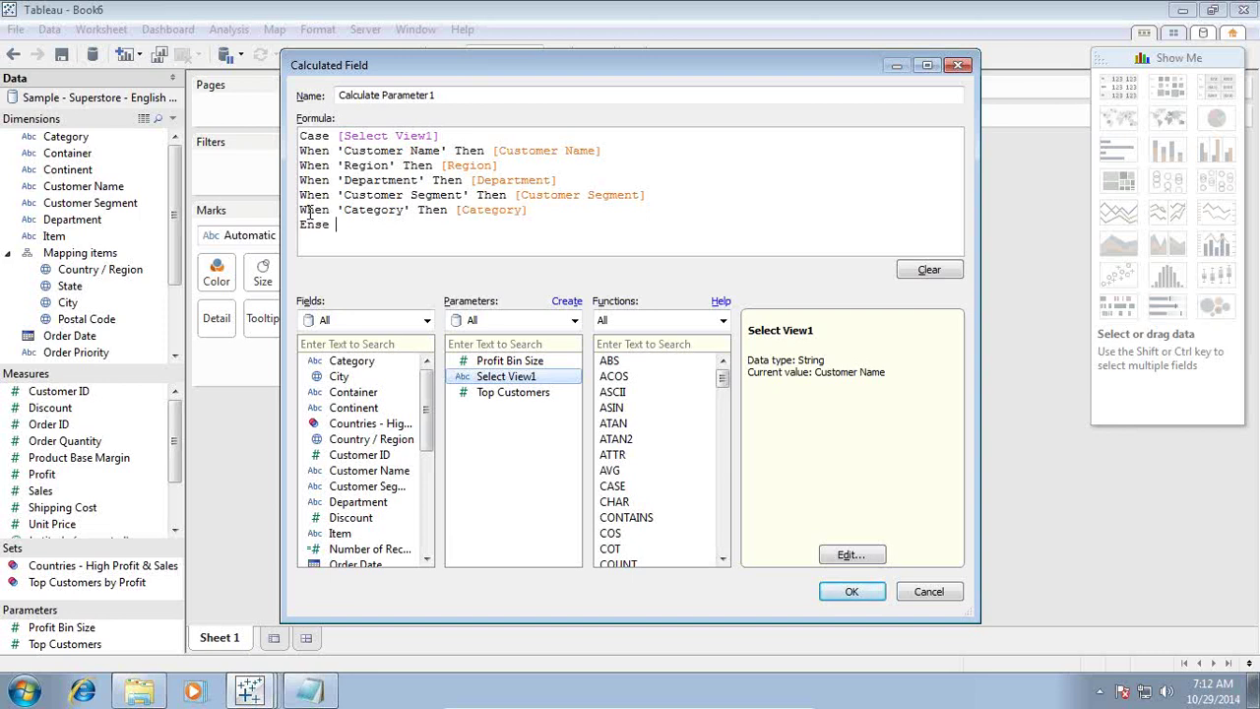
{"action": "type", "text": "'"}
{"action": "type", "text": "End"}
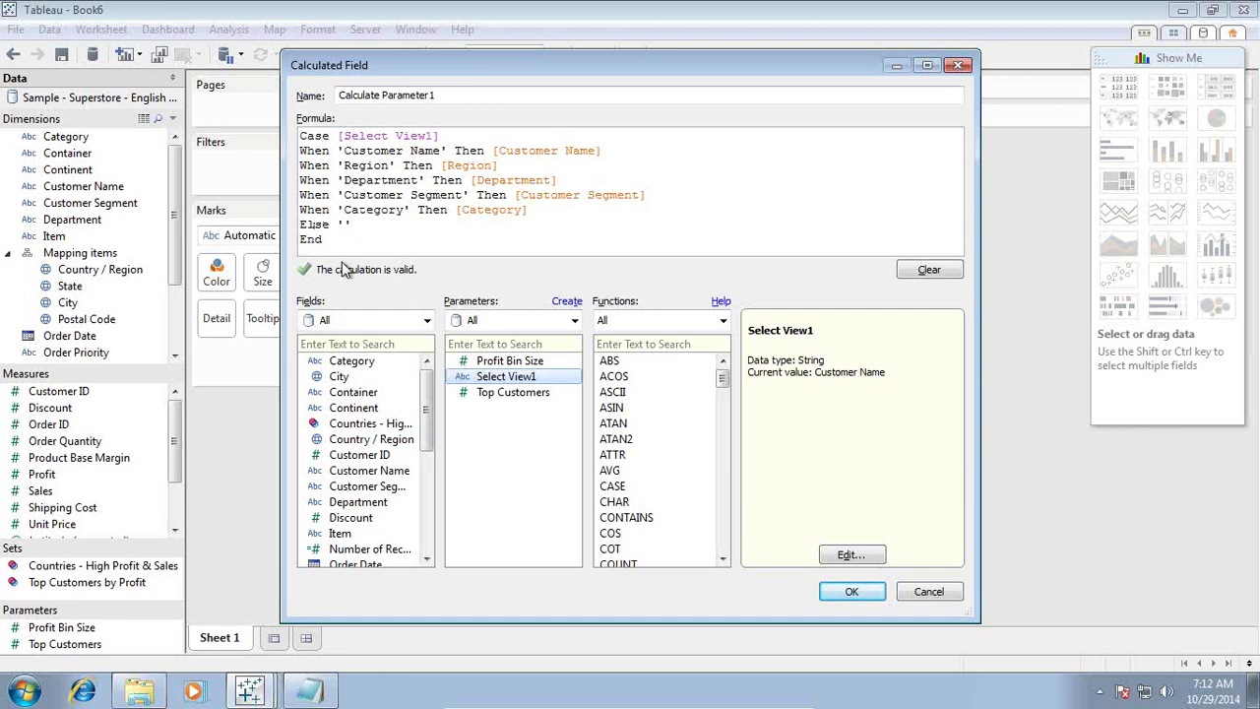
Save the finished Calculate Parameter1 calculated field.
{"action": "left_click_drag", "start_coordinate": [335, 239], "coordinate": [228, 116]}
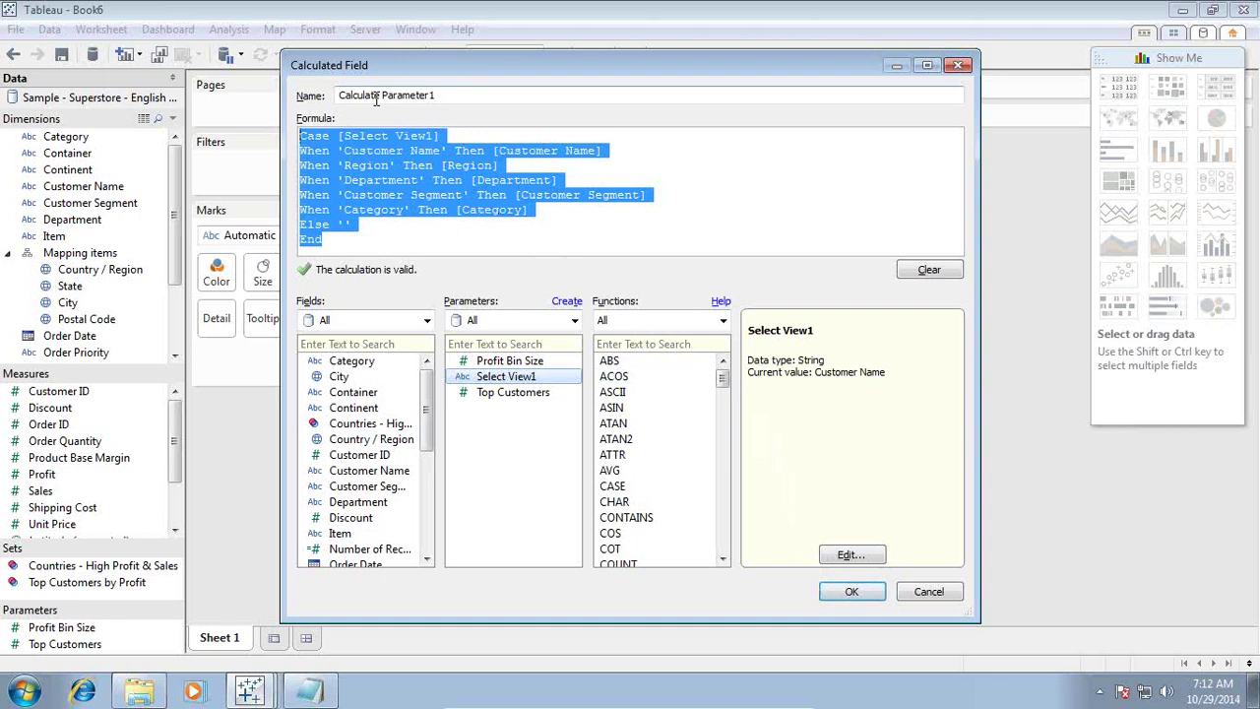
{"action": "left_click", "coordinate": [838, 592]}
{"action": "left_click_drag", "start_coordinate": [172, 456], "coordinate": [171, 501]}
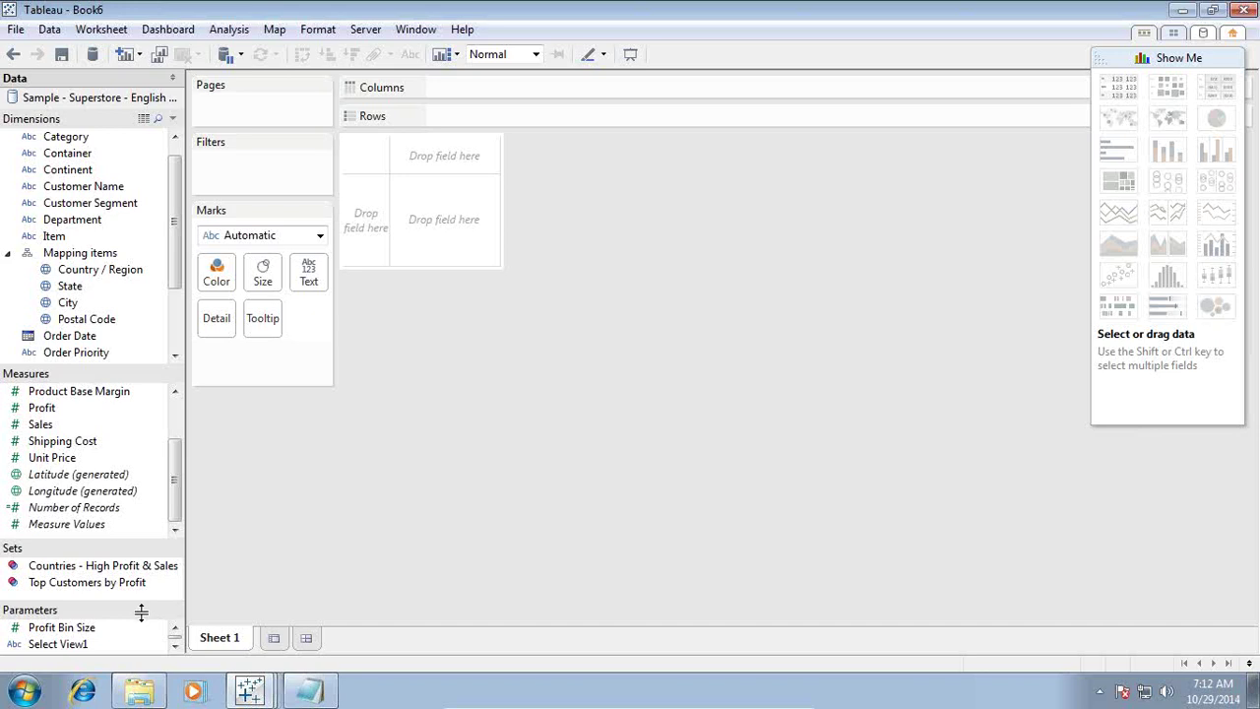
{"action": "left_click_drag", "start_coordinate": [141, 602], "coordinate": [142, 549]}
Duplicate the Select View1 parameter and rename the copy Select View2.
{"action": "left_click", "coordinate": [113, 589]}
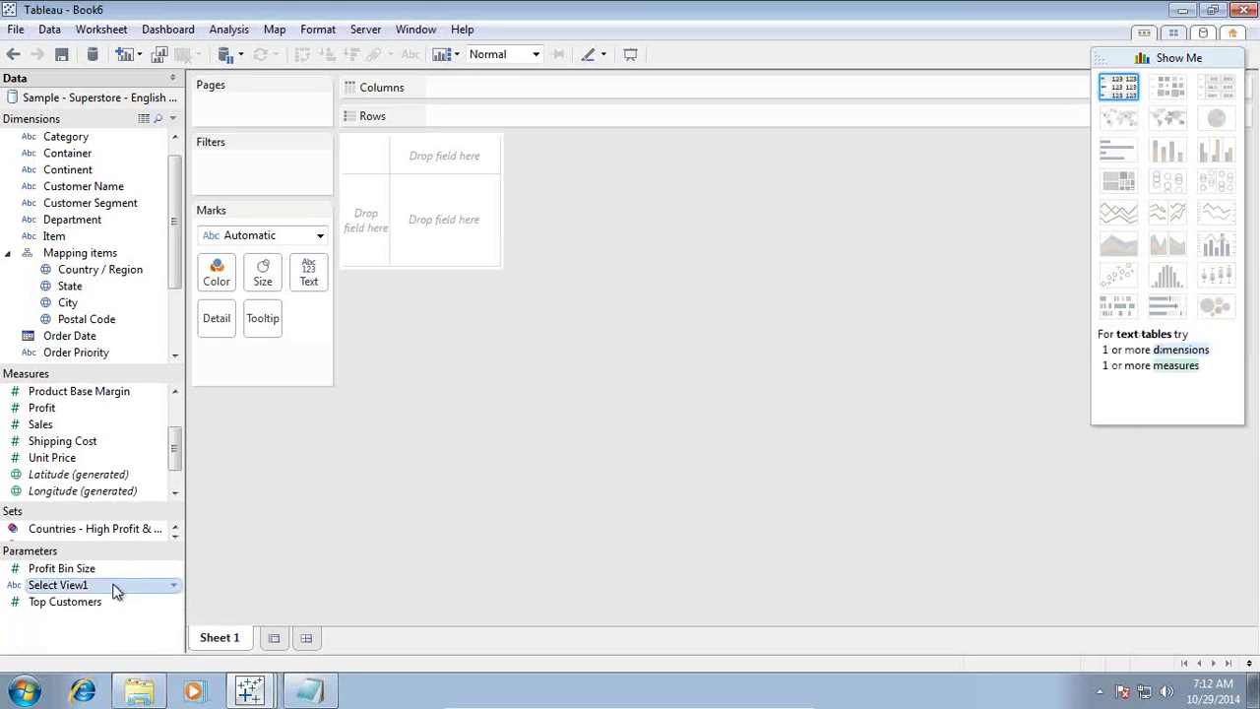
{"action": "left_click", "coordinate": [173, 585]}
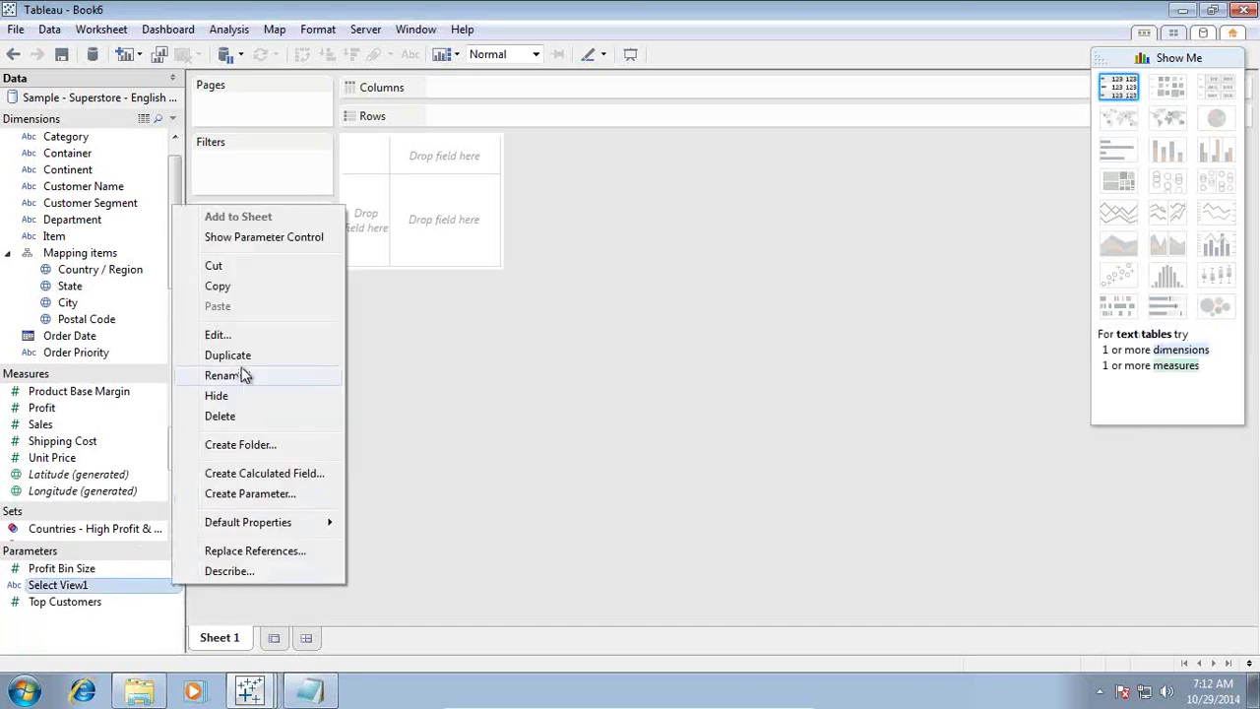
{"action": "left_click", "coordinate": [241, 289]}
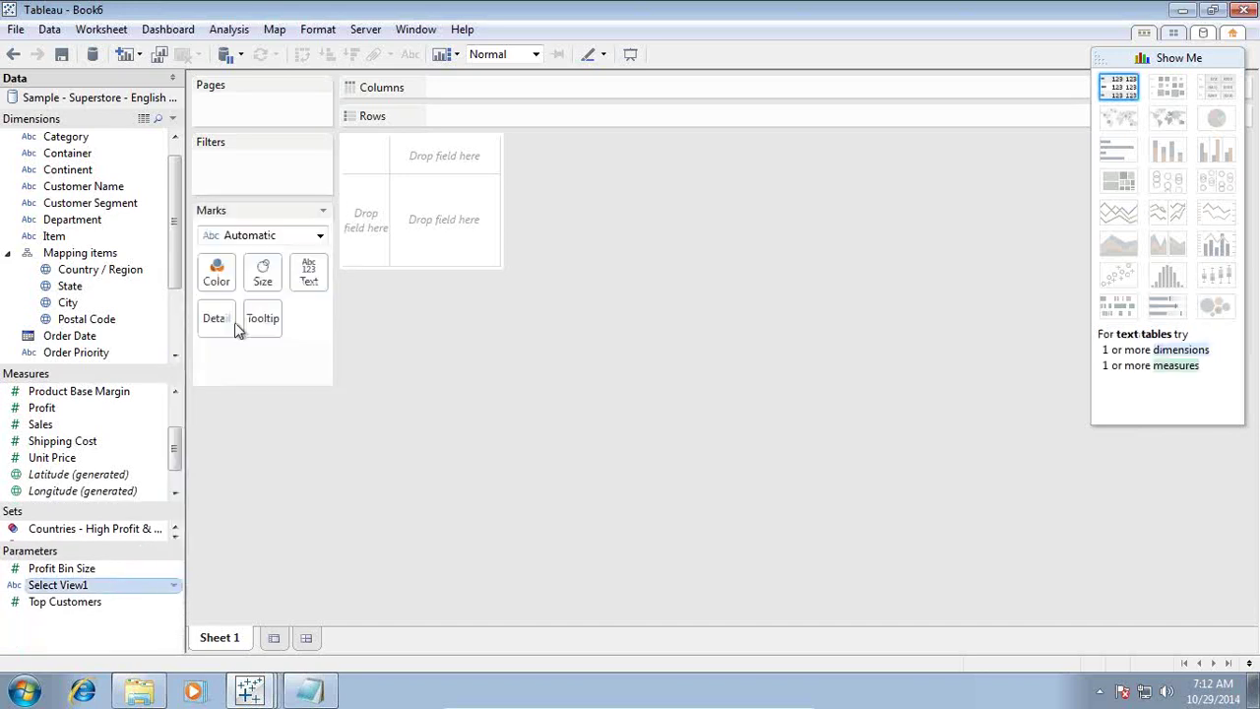
{"action": "left_click", "coordinate": [97, 635]}
{"action": "right_click", "coordinate": [98, 628]}
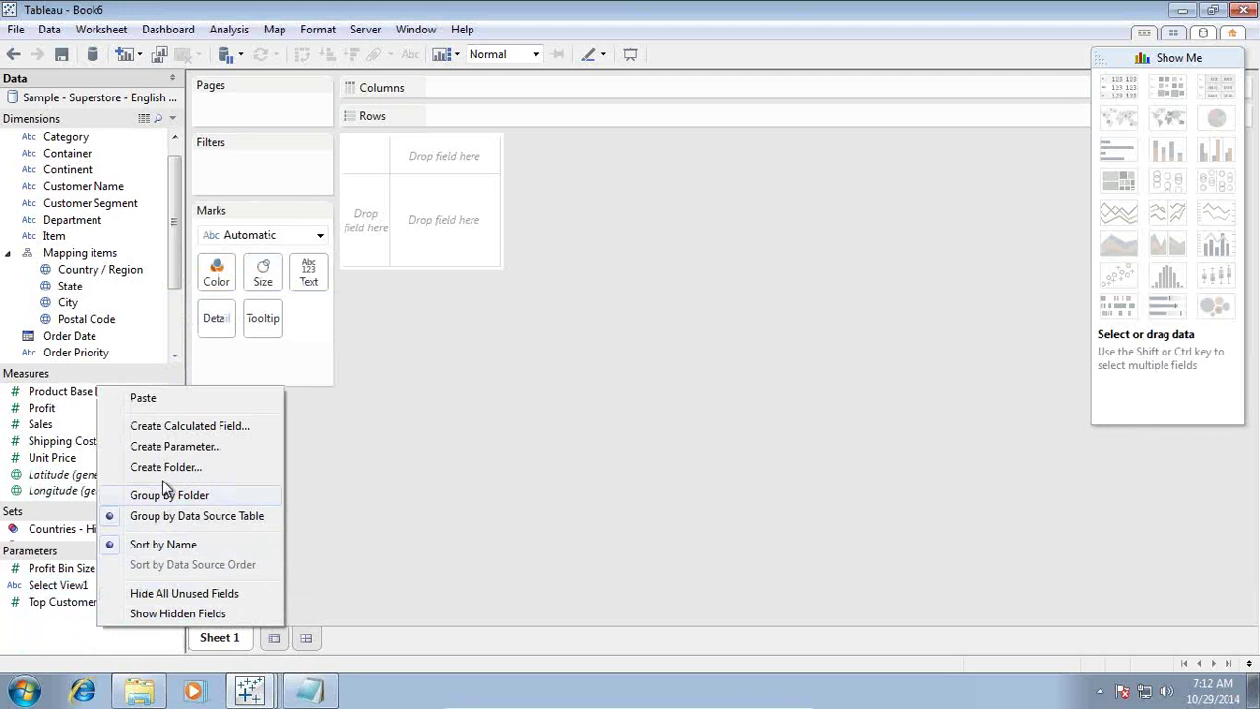
{"action": "left_click", "coordinate": [178, 400]}
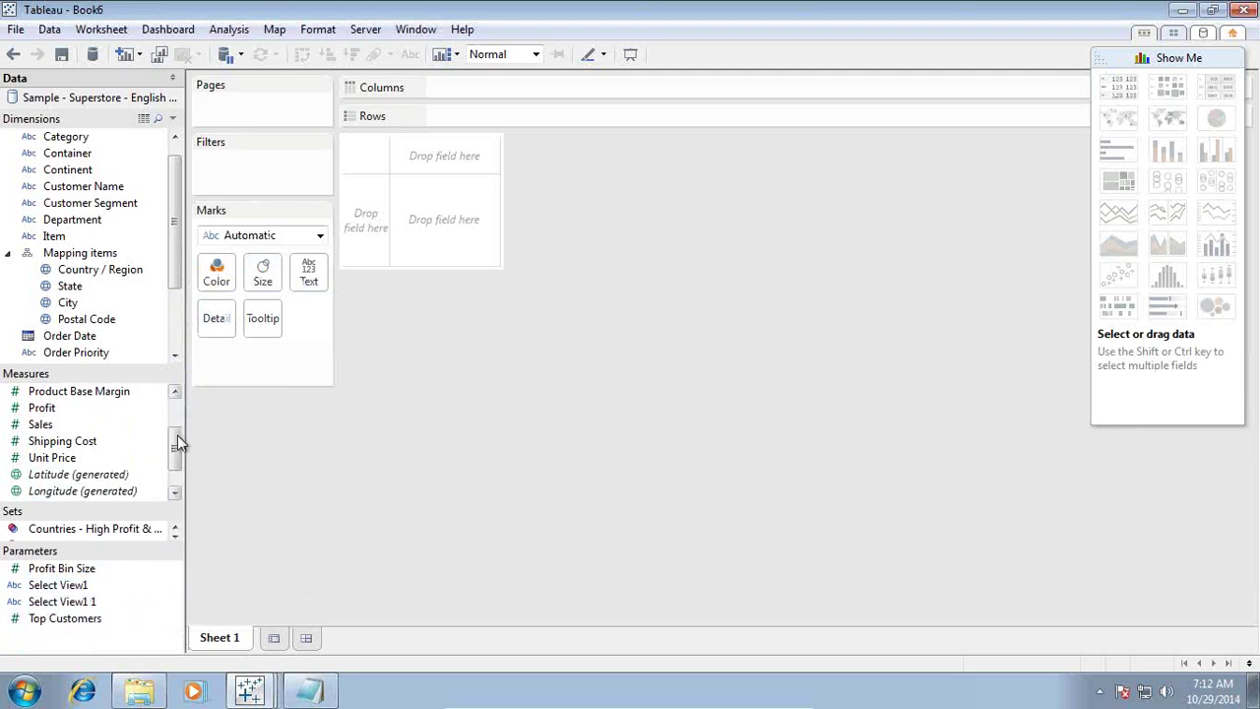
{"action": "right_click", "coordinate": [164, 603]}
{"action": "left_click", "coordinate": [249, 357]}
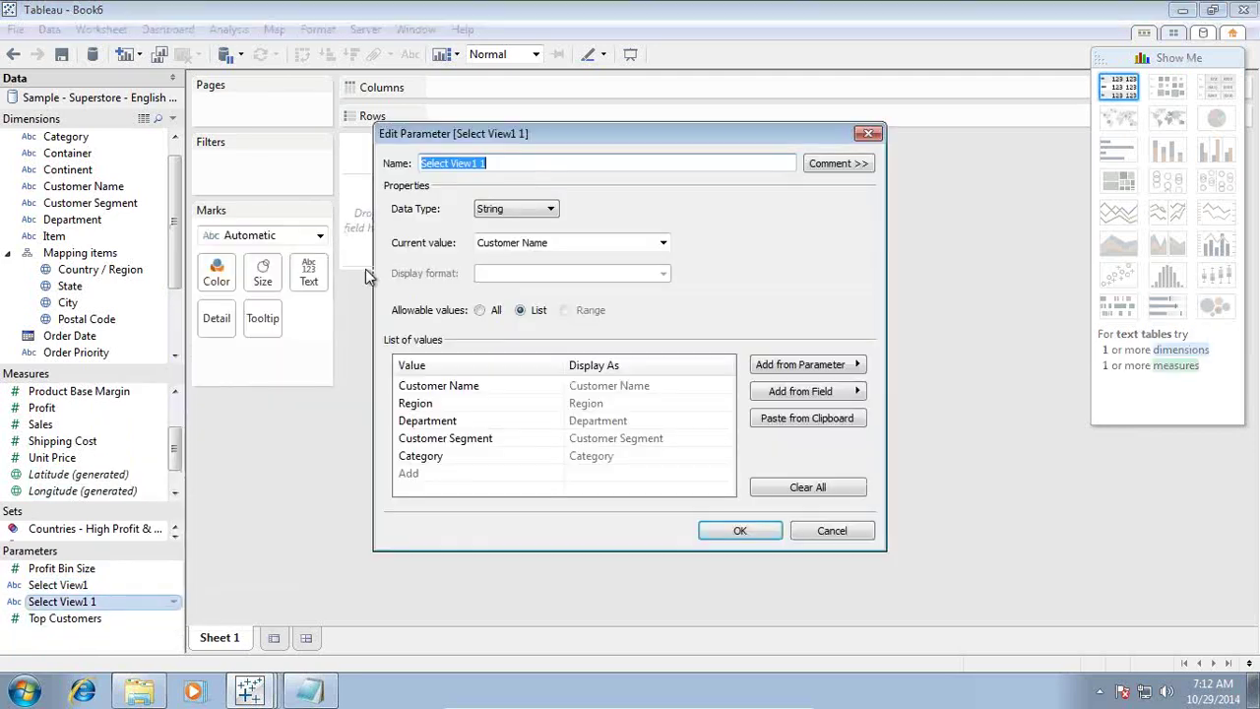
{"action": "left_click", "coordinate": [500, 163]}
{"action": "type", "text": "2"}
{"action": "left_click", "coordinate": [732, 536]}
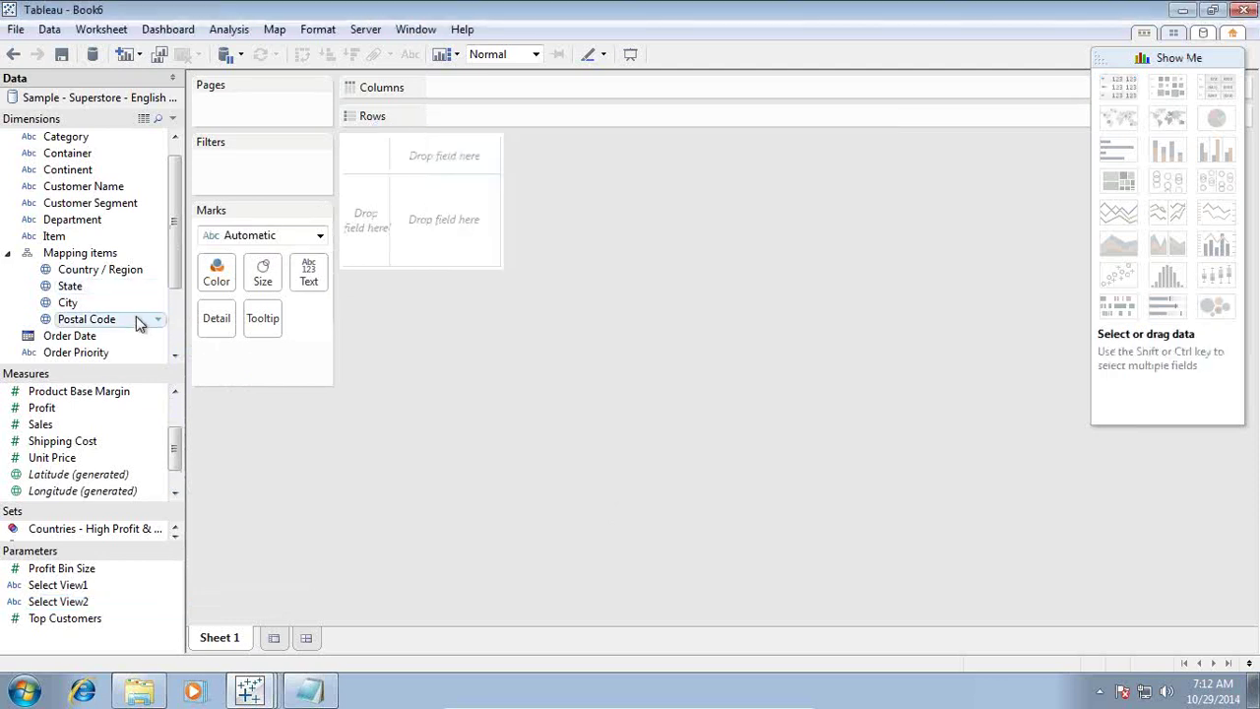
Copy and paste Calculate Parameter1 in the Data pane to duplicate it.
{"action": "left_click_drag", "start_coordinate": [174, 282], "coordinate": [174, 331]}
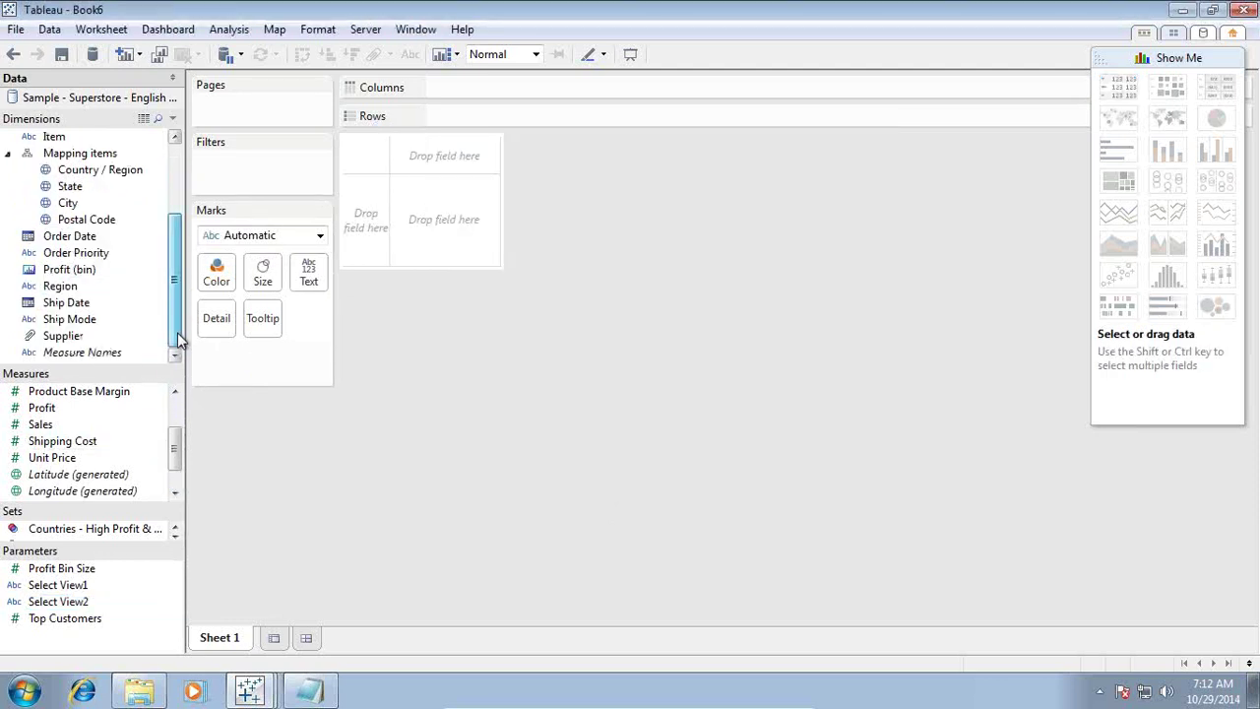
{"action": "key", "text": "alt+Tab"}
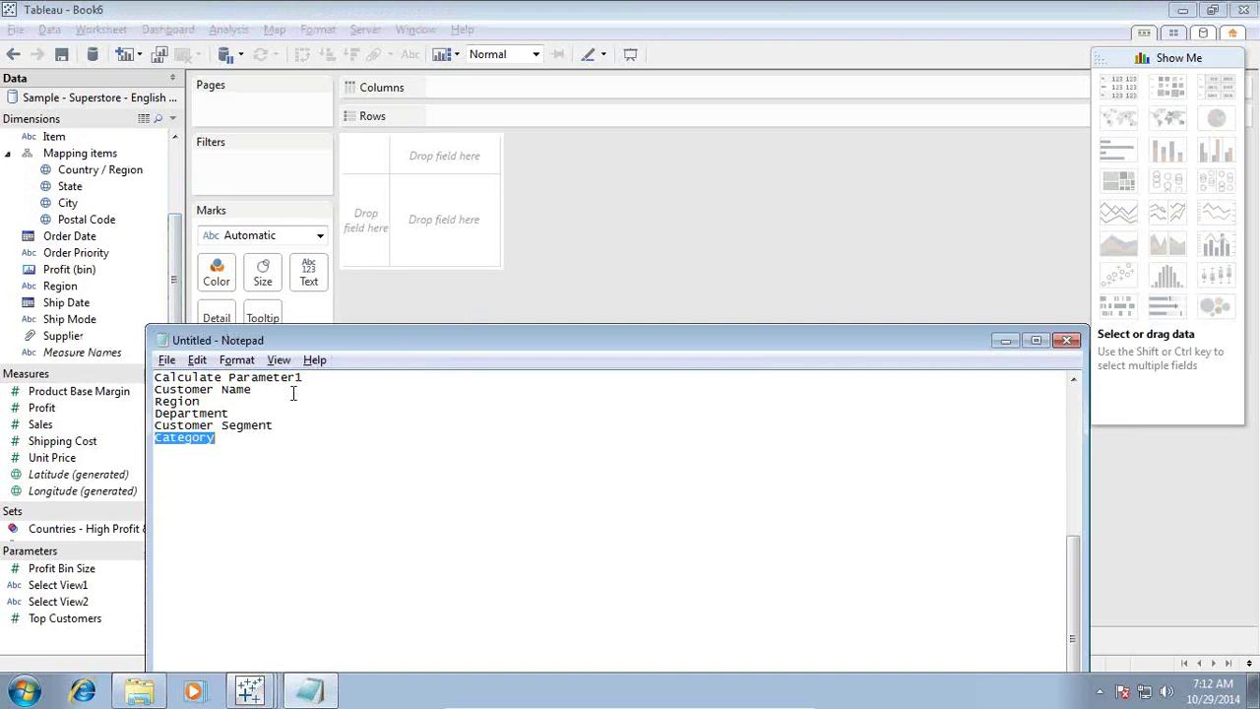
{"action": "scroll", "coordinate": [296, 396], "scroll_direction": "up", "scroll_amount": 1}
{"action": "key", "text": "alt+Tab"}
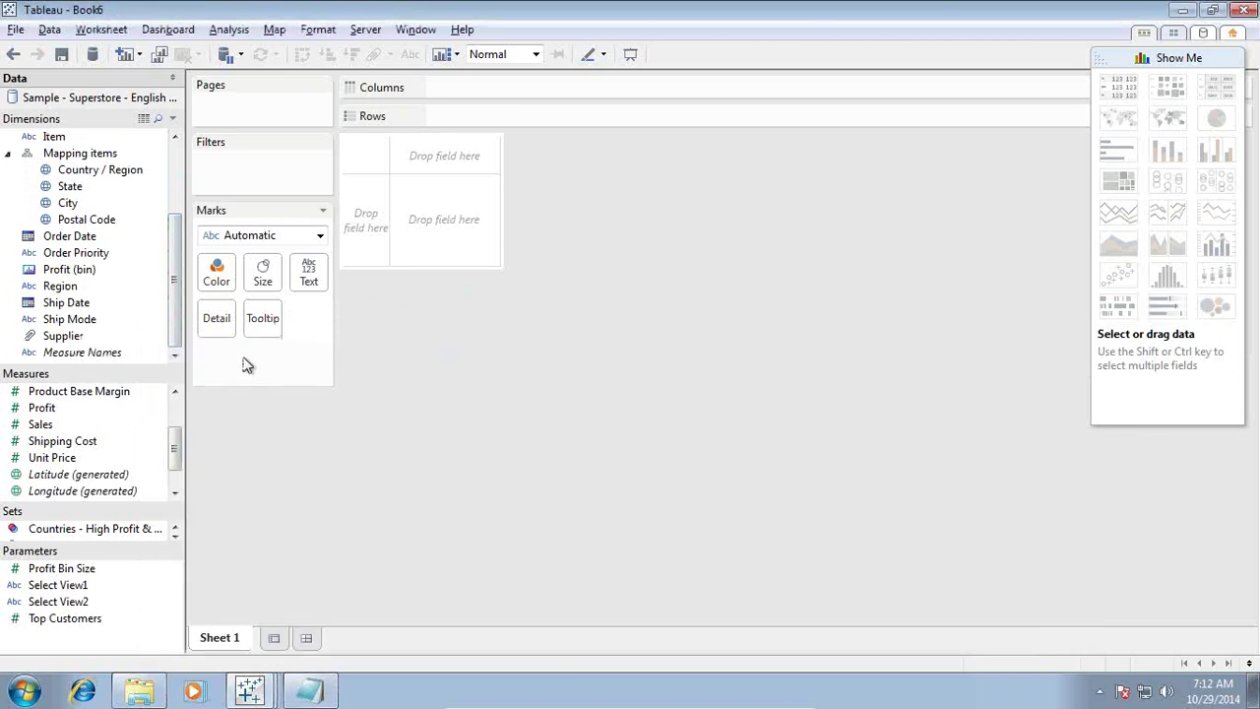
{"action": "left_click_drag", "start_coordinate": [180, 315], "coordinate": [167, 174]}
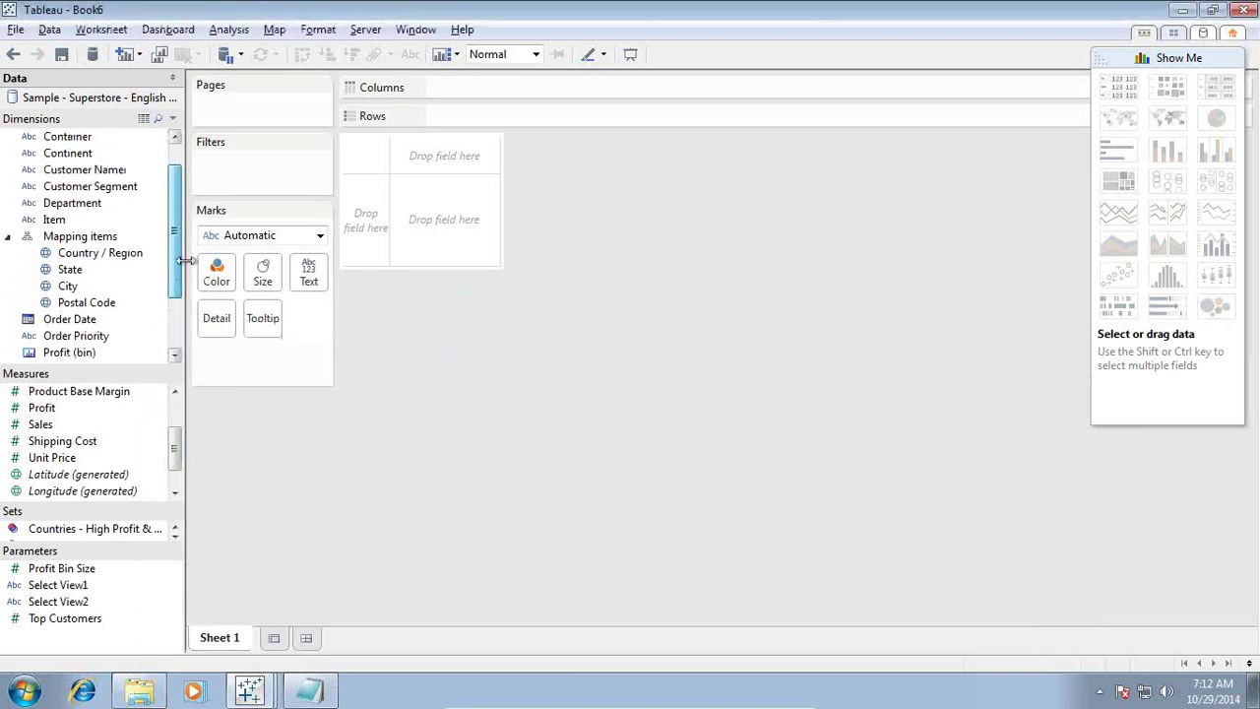
{"action": "right_click", "coordinate": [155, 137]}
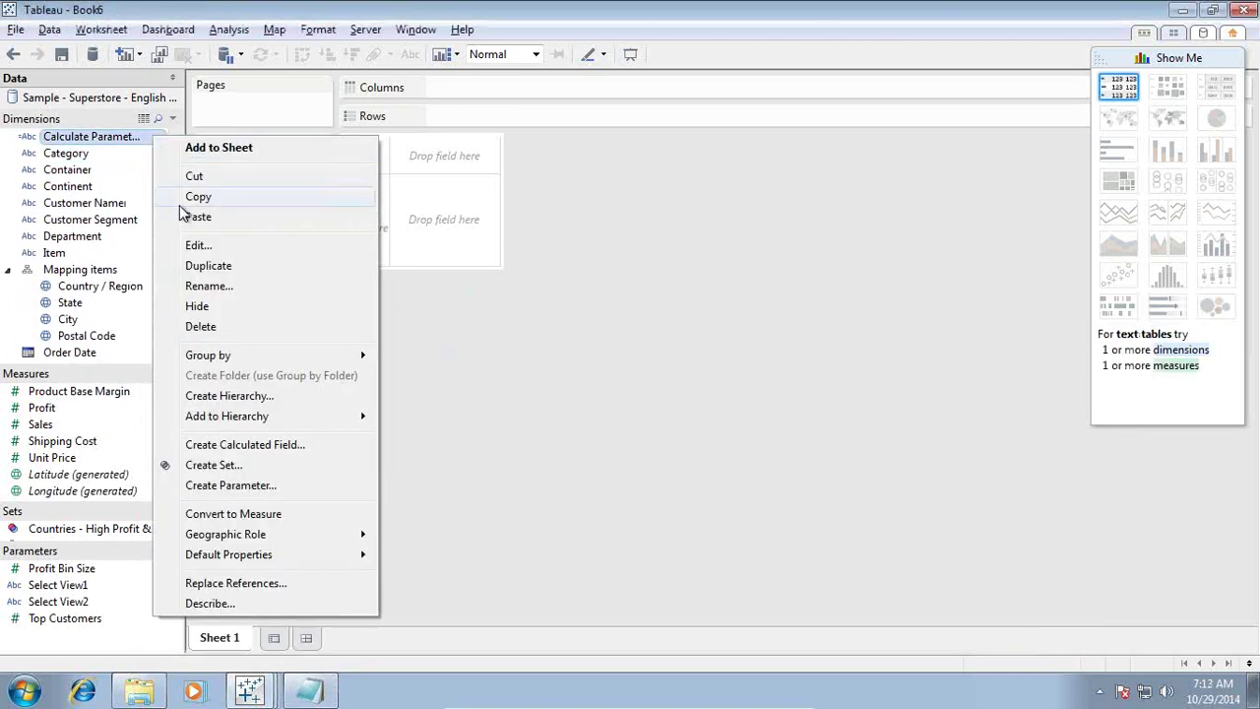
{"action": "left_click", "coordinate": [197, 195]}
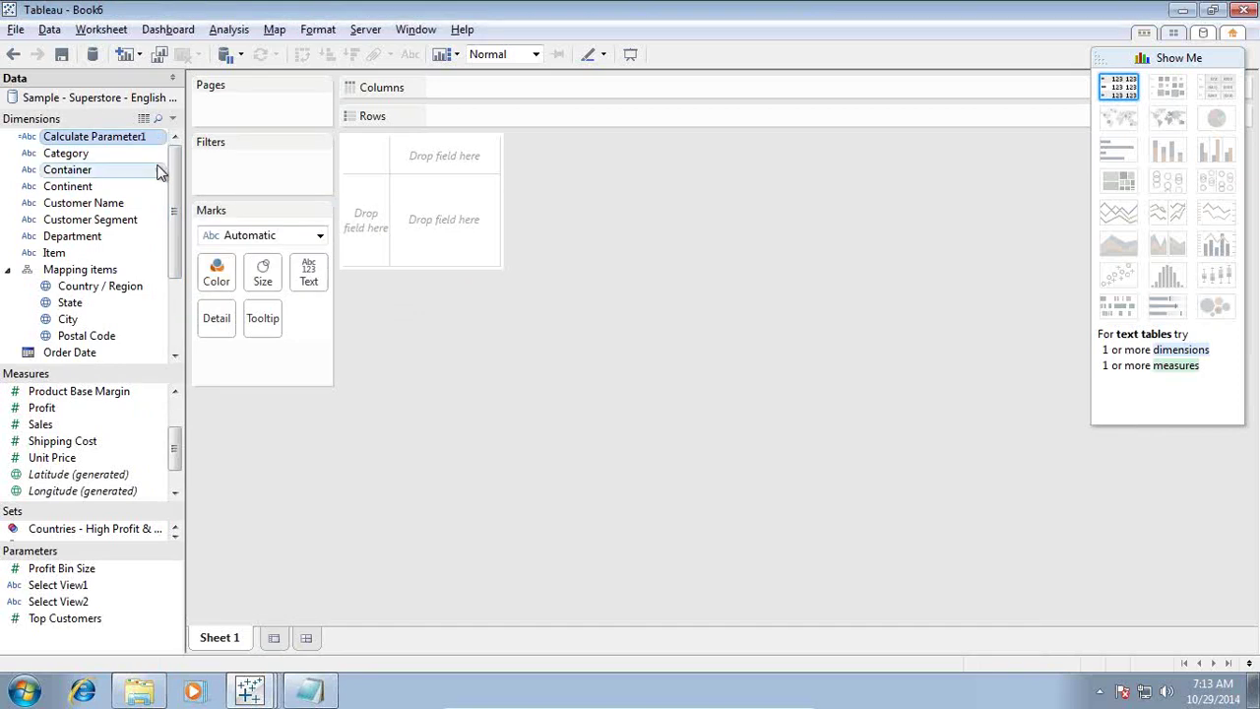
{"action": "right_click", "coordinate": [160, 169]}
{"action": "left_click", "coordinate": [194, 235]}
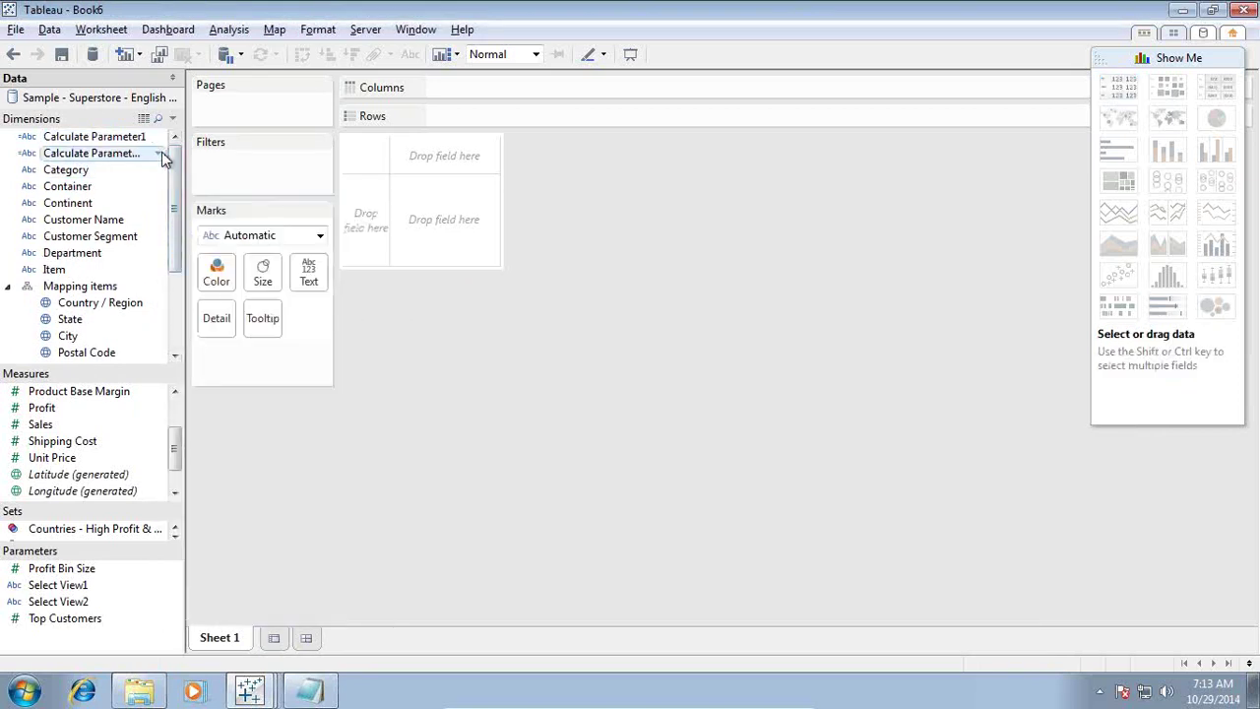
Rename the copy Calculate Parameter2 and switch its formula to [Select View2].
{"action": "right_click", "coordinate": [162, 153]}
{"action": "left_click", "coordinate": [206, 261]}
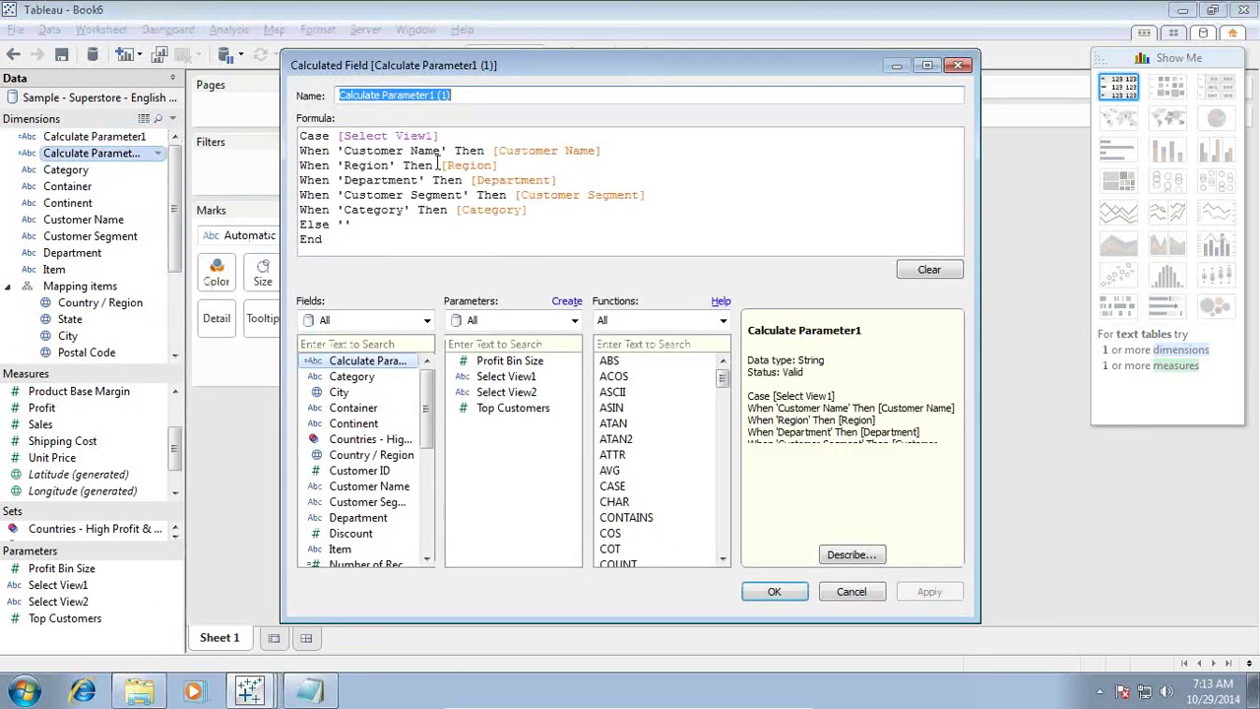
{"action": "left_click", "coordinate": [454, 95]}
{"action": "key", "text": "BackSpace"}
{"action": "key", "text": "BackSpace"}
{"action": "key", "text": "BackSpace"}
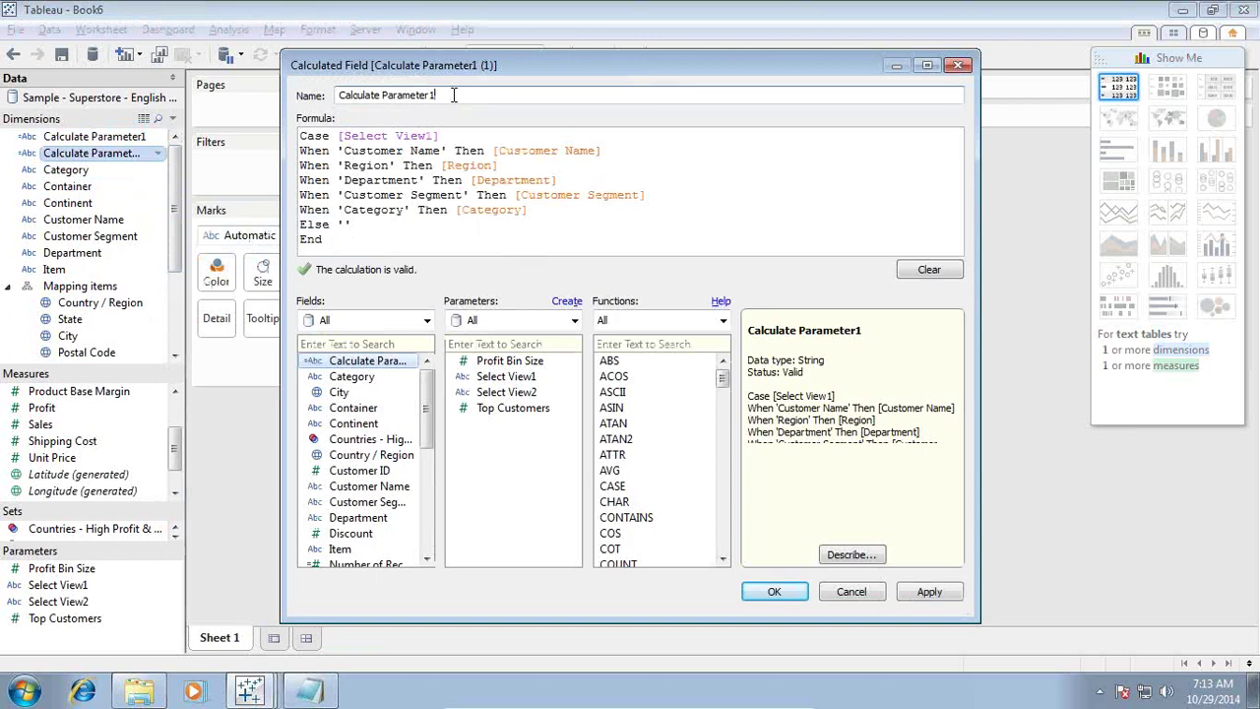
{"action": "type", "text": "2"}
{"action": "left_click", "coordinate": [427, 135]}
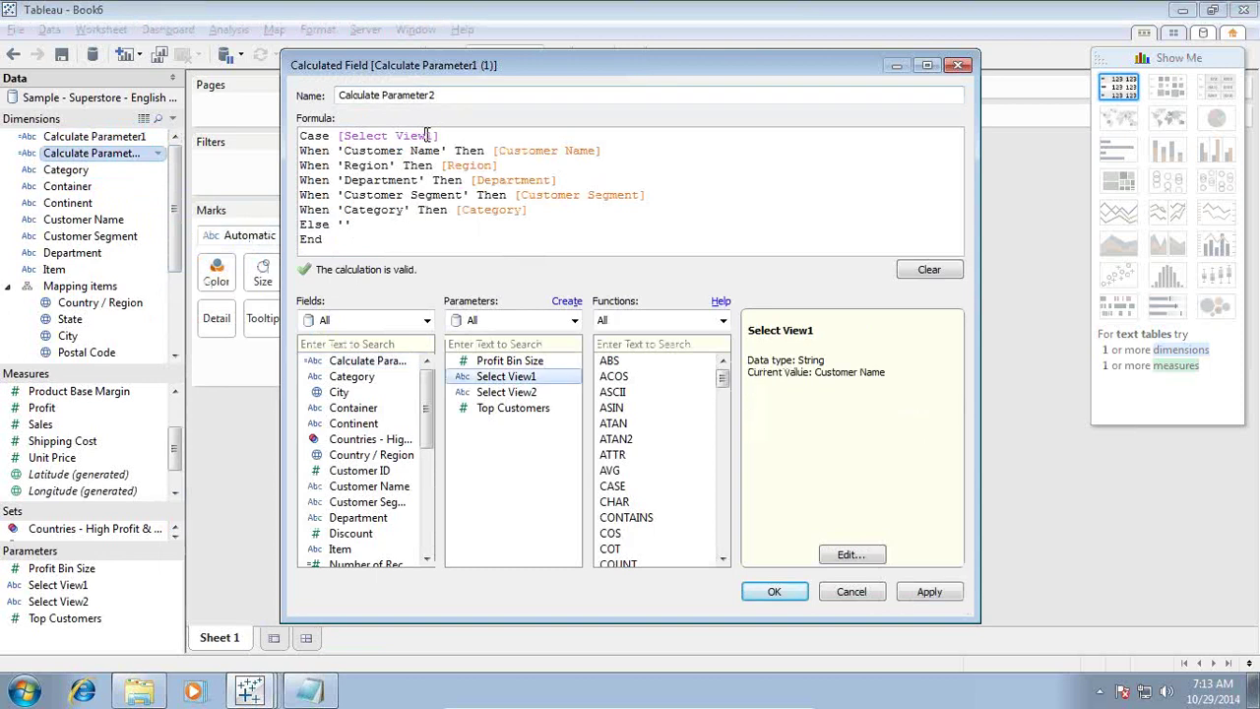
{"action": "key", "text": "BackSpace"}
{"action": "type", "text": "2"}
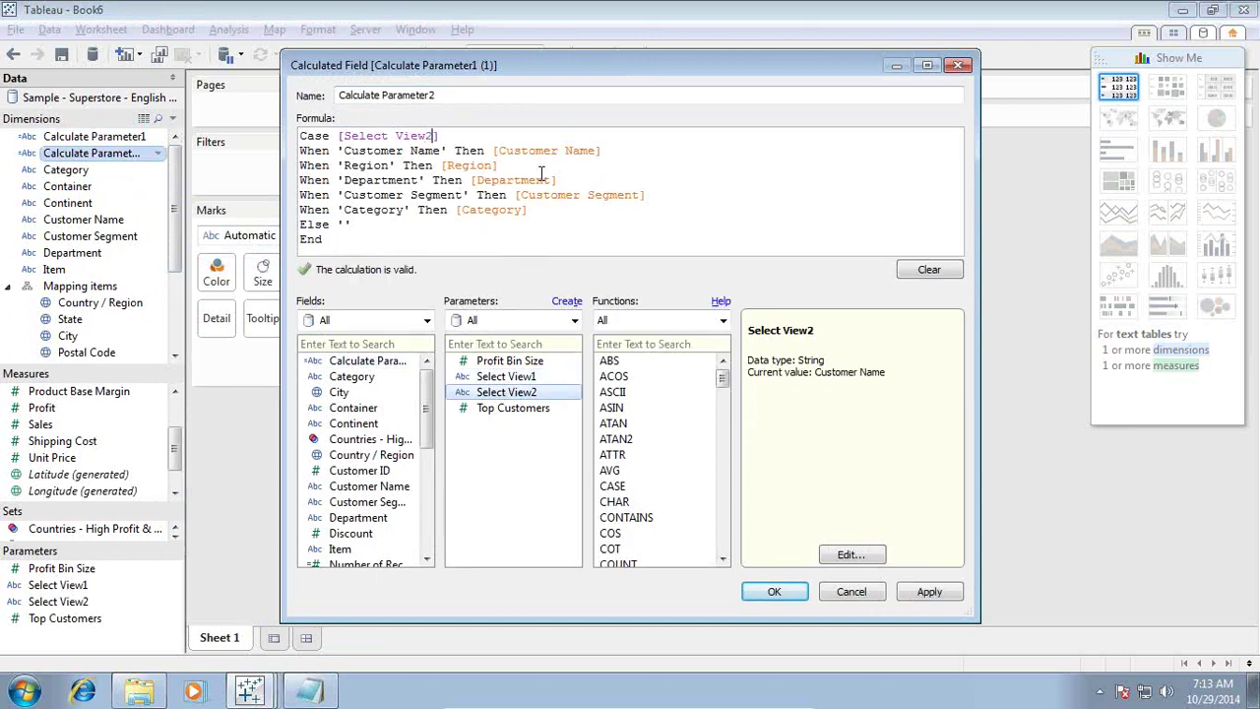
{"action": "left_click", "coordinate": [756, 592]}
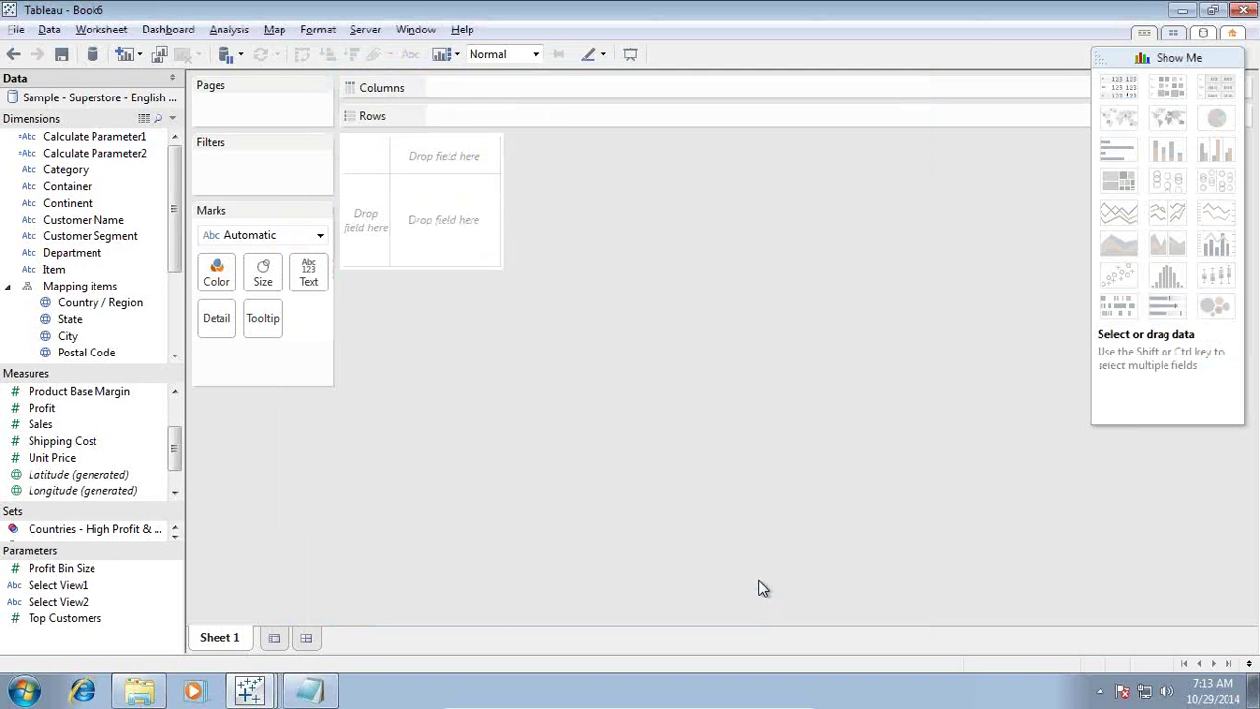
Show parameter controls for Select View1 and Select View2.
{"action": "right_click", "coordinate": [163, 588]}
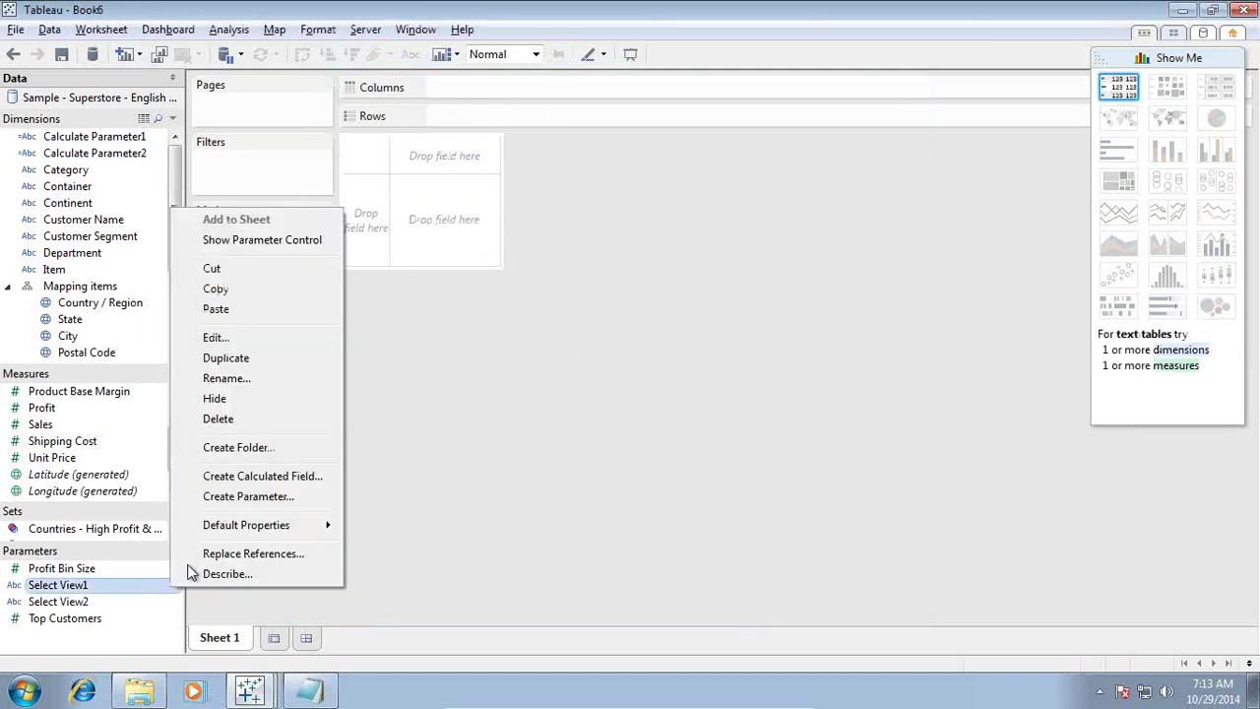
{"action": "left_click", "coordinate": [266, 241]}
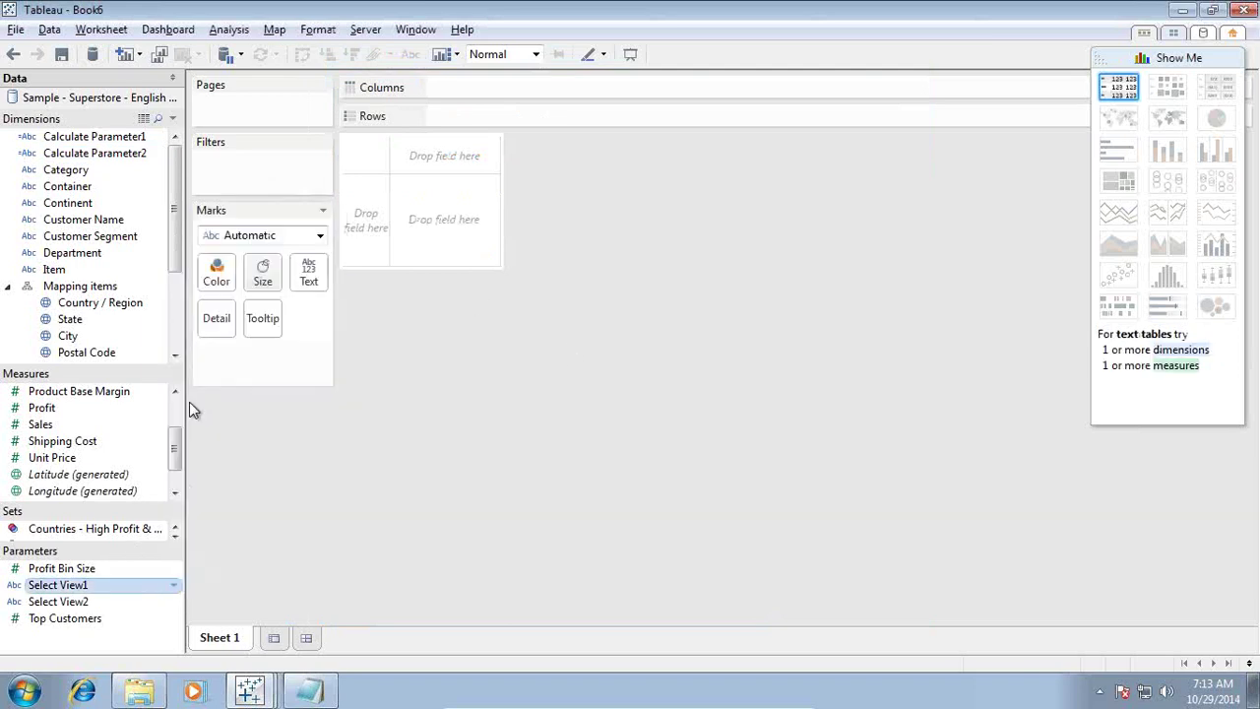
{"action": "right_click", "coordinate": [165, 602]}
{"action": "left_click", "coordinate": [276, 258]}
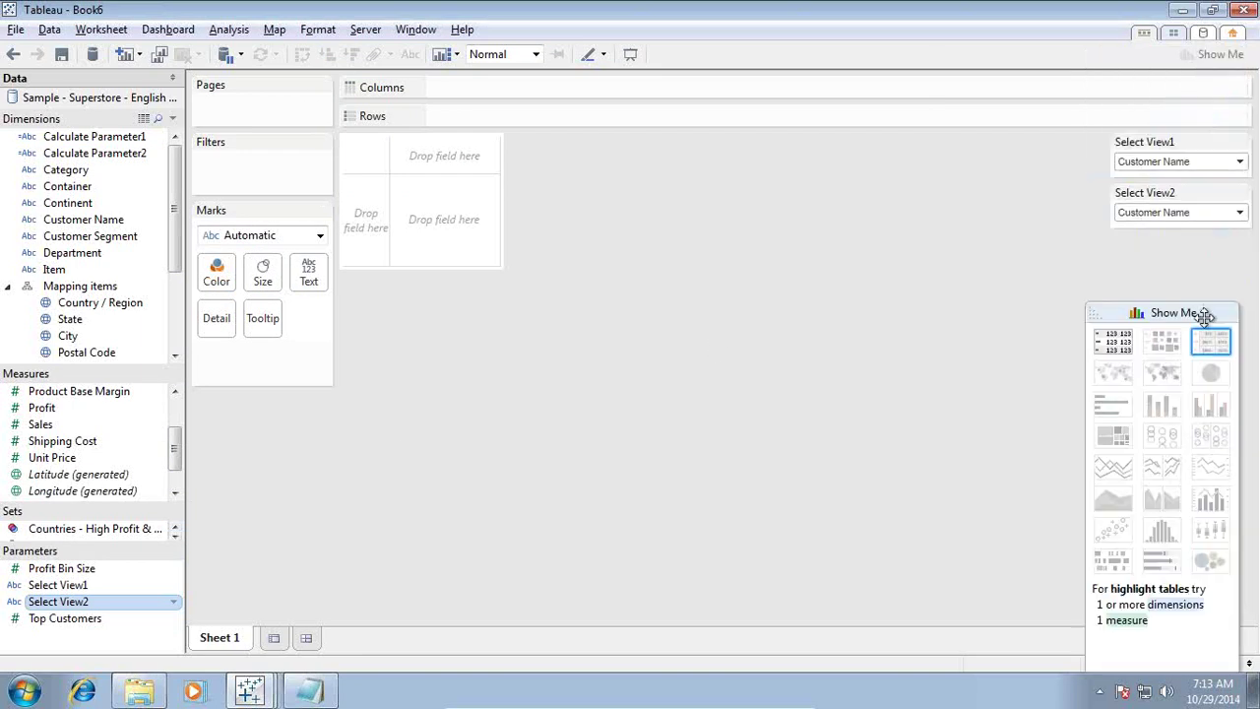
Stack the Select View1 and Select View2 dropdowns below the Marks card.
{"action": "left_click_drag", "start_coordinate": [1204, 57], "coordinate": [1186, 355]}
{"action": "left_click_drag", "start_coordinate": [1165, 192], "coordinate": [246, 399]}
{"action": "left_click_drag", "start_coordinate": [1181, 142], "coordinate": [650, 310]}
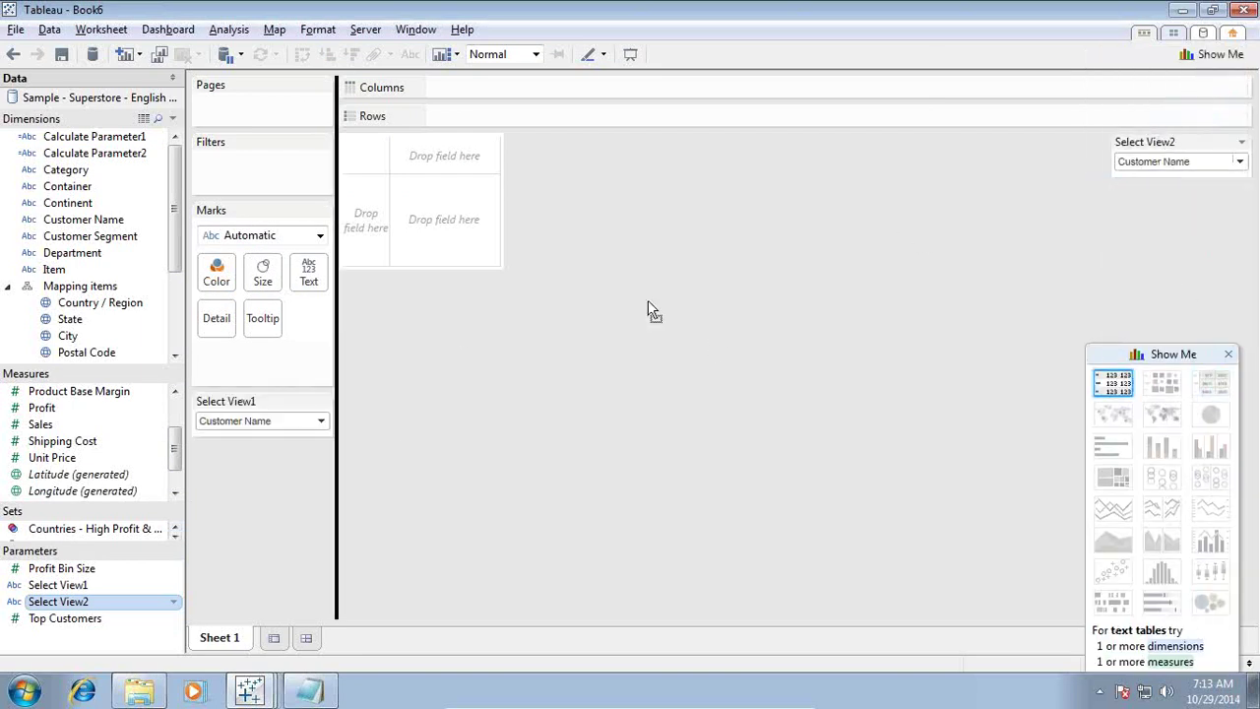
{"action": "left_click_drag", "start_coordinate": [234, 443], "coordinate": [247, 442]}
{"action": "mouse_move", "coordinate": [1177, 135]}
{"action": "left_mouse_down"}
{"action": "mouse_move", "coordinate": [554, 417]}
{"action": "mouse_move", "coordinate": [282, 451]}
{"action": "left_mouse_up"}
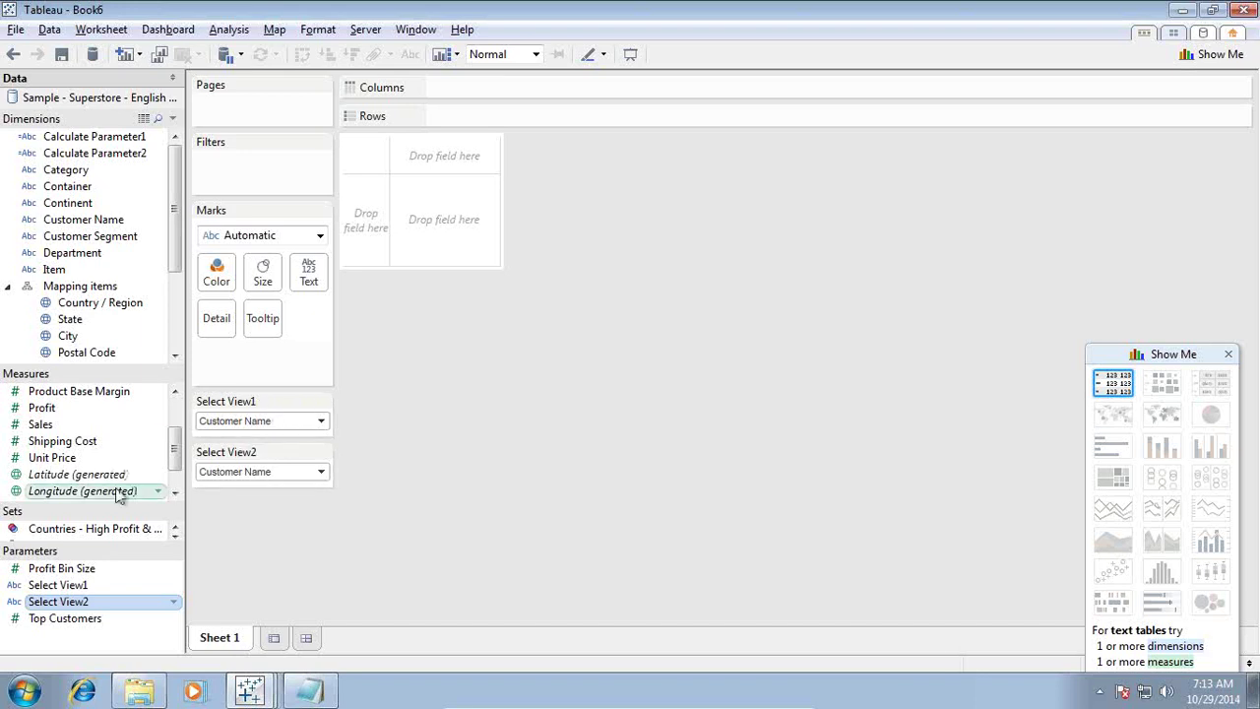
Put Calculate Parameter1 on Columns, Calculate Parameter2 on Rows, and Sales on Marks.
{"action": "left_click_drag", "start_coordinate": [175, 455], "coordinate": [175, 420]}
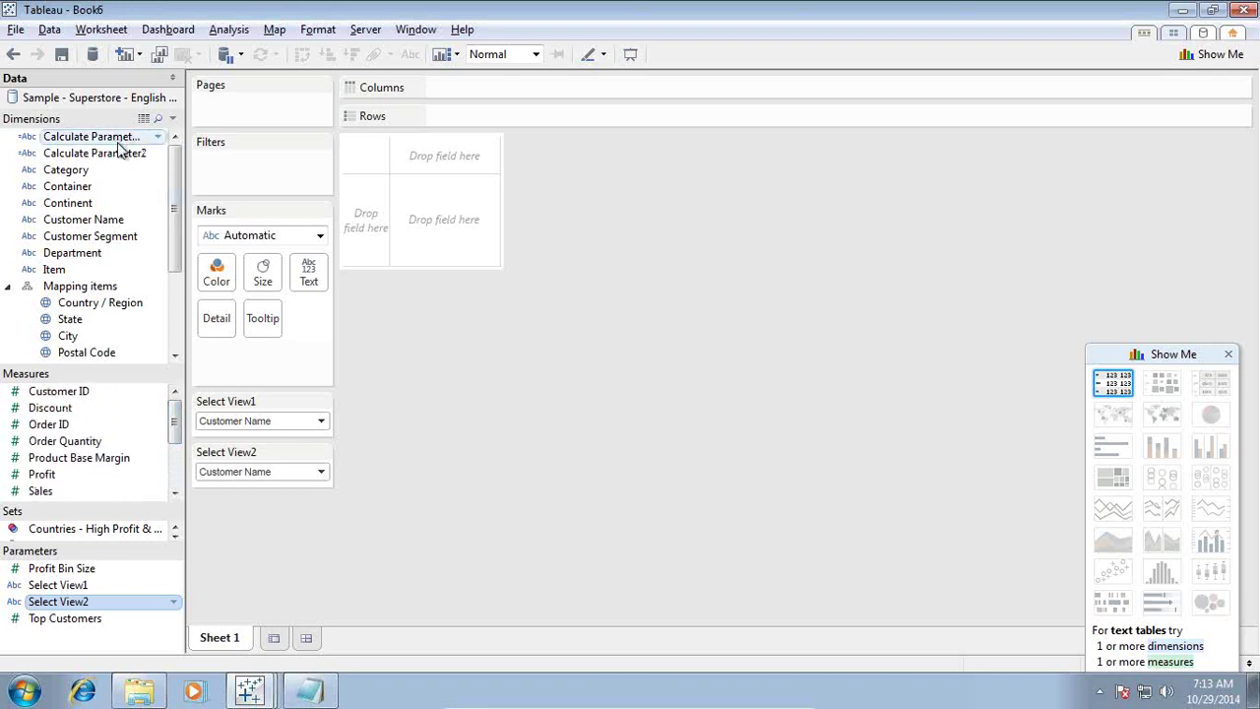
{"action": "left_click_drag", "start_coordinate": [90, 137], "coordinate": [492, 88]}
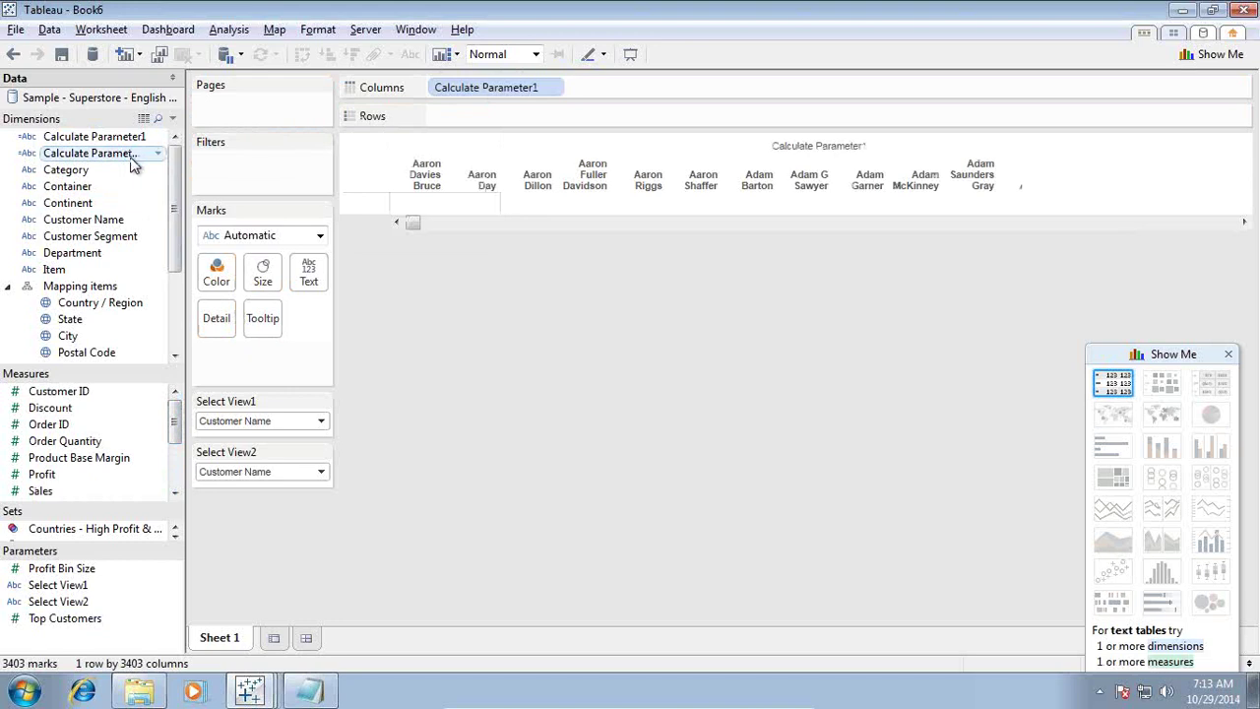
{"action": "mouse_move", "coordinate": [124, 154]}
{"action": "left_mouse_down"}
{"action": "mouse_move", "coordinate": [391, 158]}
{"action": "mouse_move", "coordinate": [483, 116]}
{"action": "left_mouse_up"}
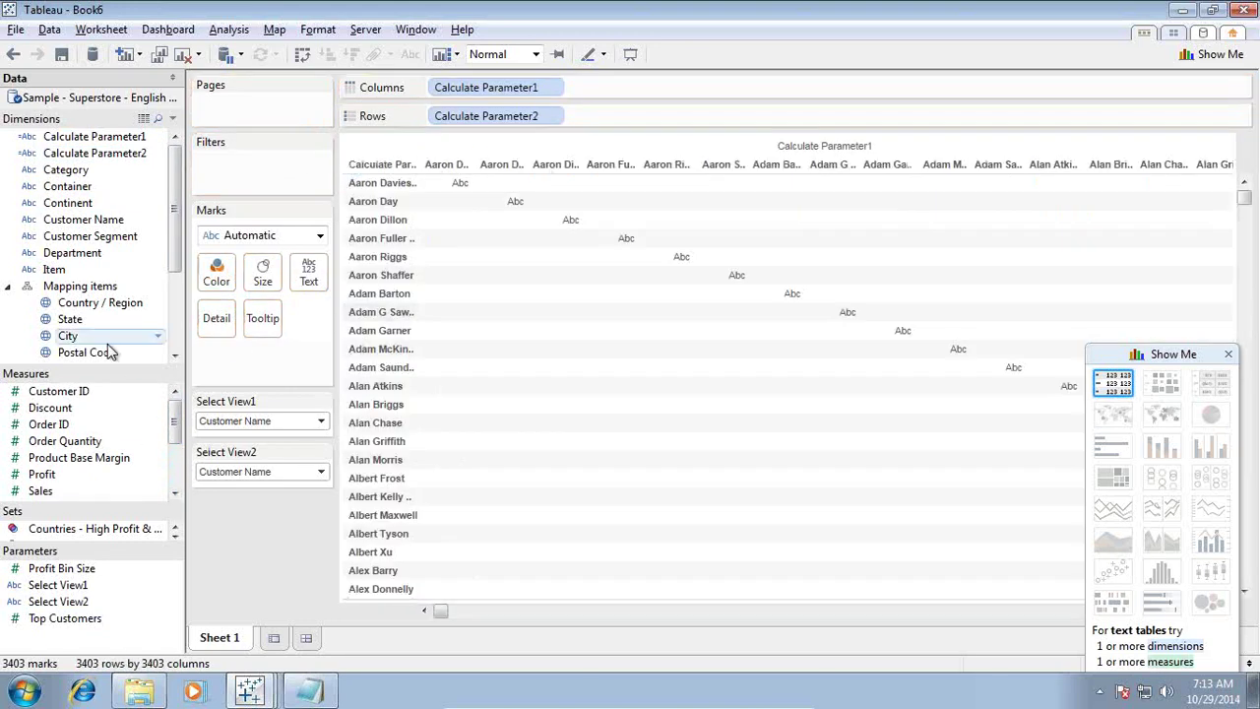
{"action": "left_click", "coordinate": [174, 355]}
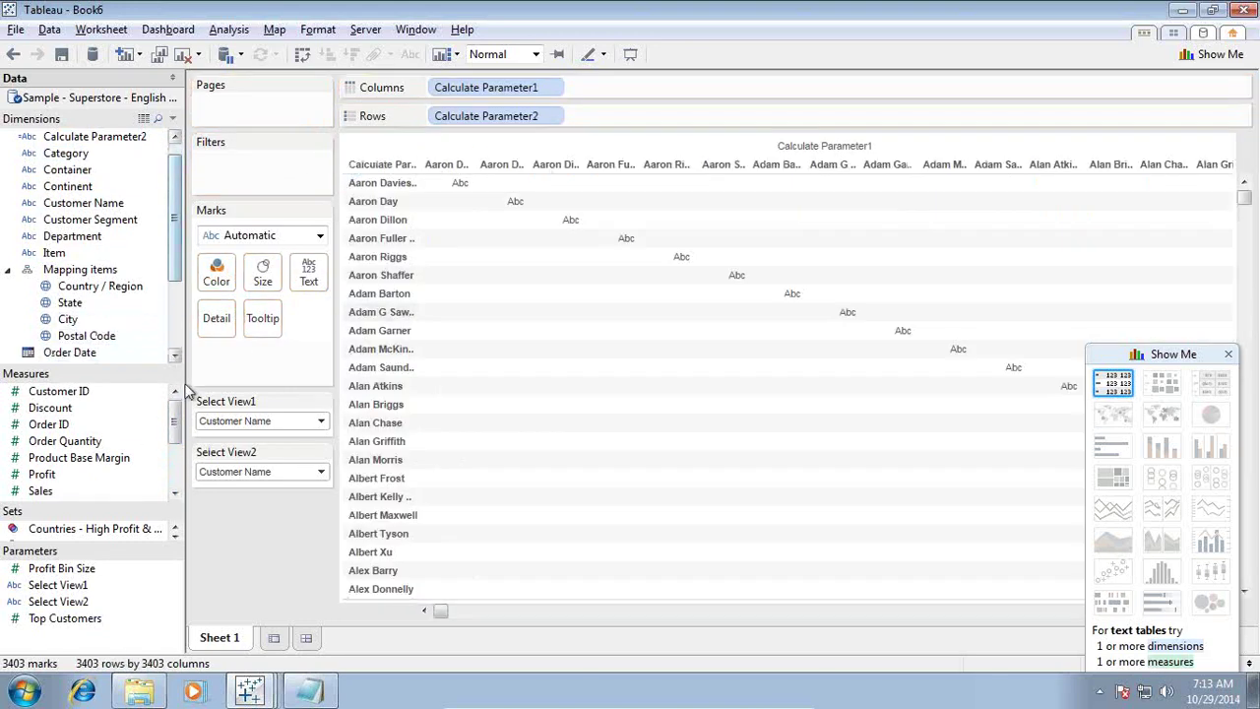
{"action": "mouse_move", "coordinate": [54, 498]}
{"action": "left_mouse_down"}
{"action": "mouse_move", "coordinate": [216, 318]}
{"action": "mouse_move", "coordinate": [221, 327]}
{"action": "left_mouse_up"}
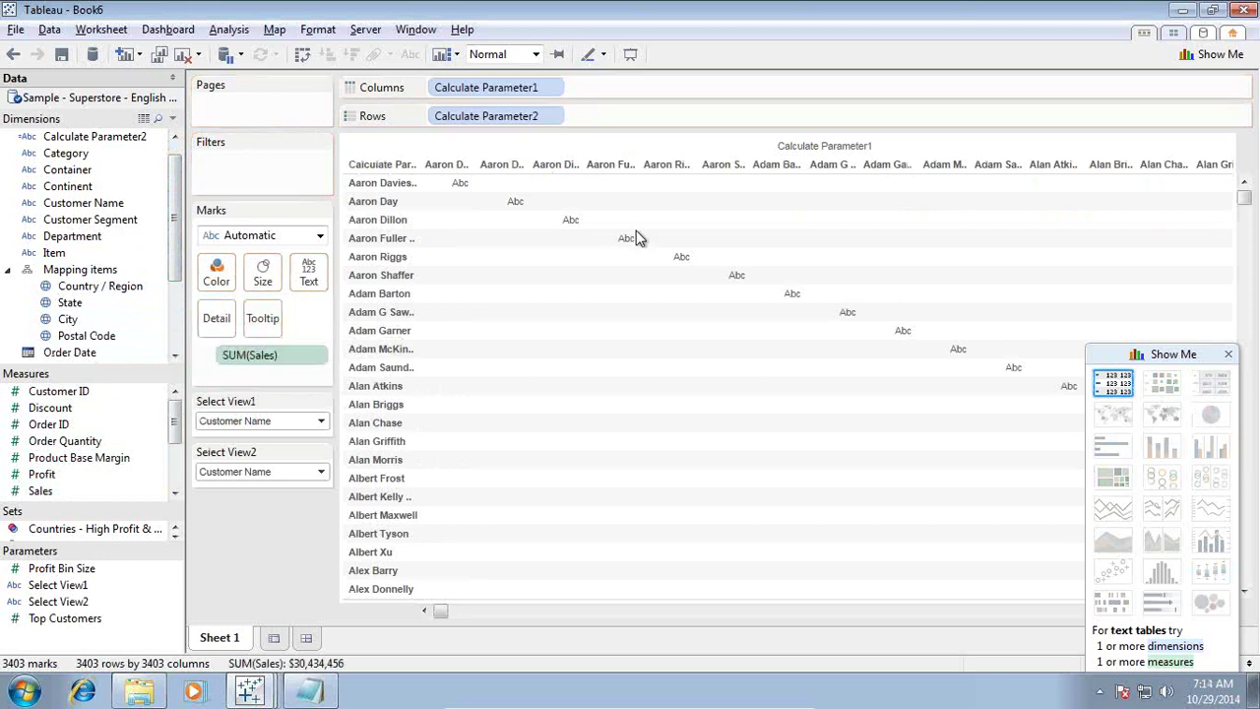
Set Select View2 to Department and pick a new value for Select View1.
{"action": "left_click", "coordinate": [321, 472]}
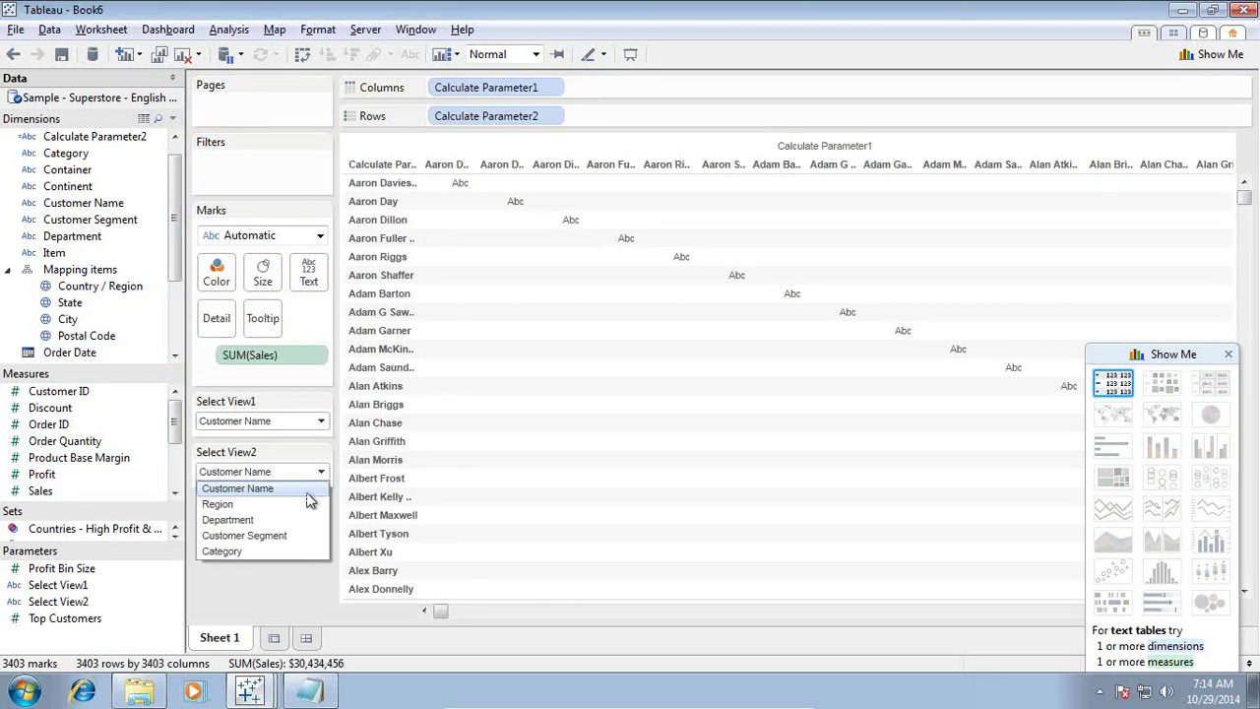
{"action": "left_click", "coordinate": [280, 519]}
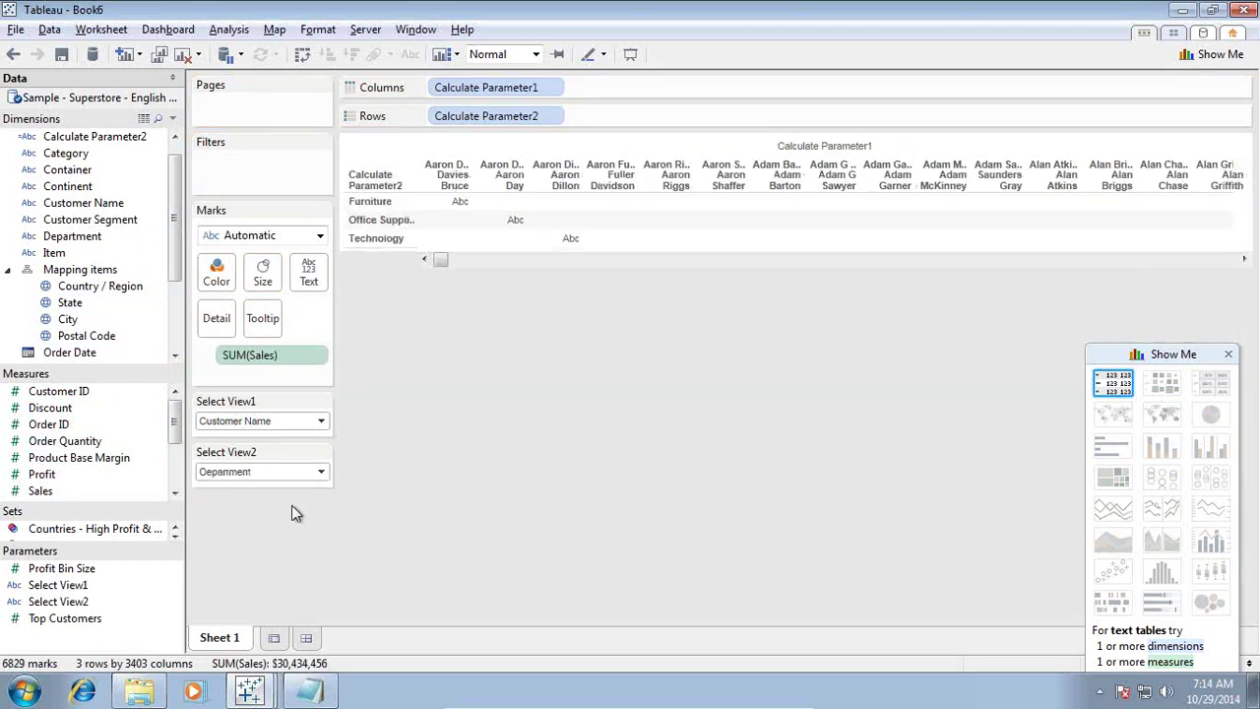
{"action": "left_click", "coordinate": [286, 424]}
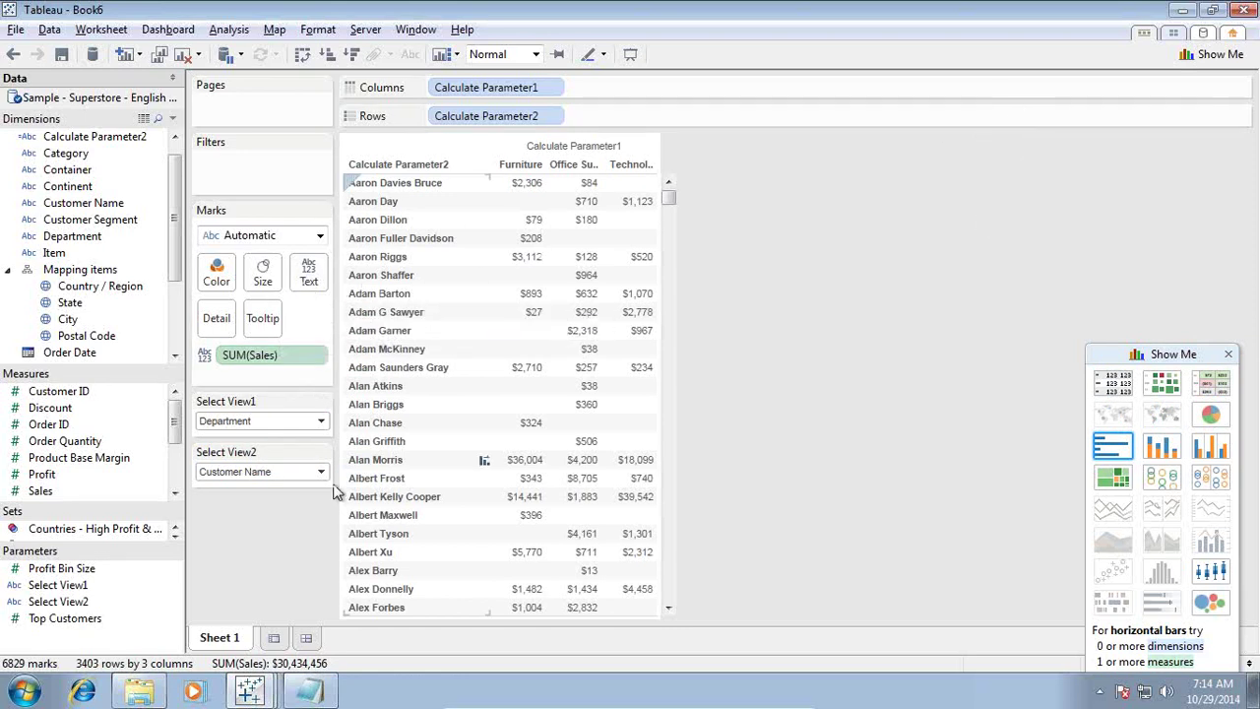
{"action": "left_click", "coordinate": [319, 421]}
Try Select View1 as Region with Select View2 as Department, Category, then Customer Name.
{"action": "left_click", "coordinate": [281, 454]}
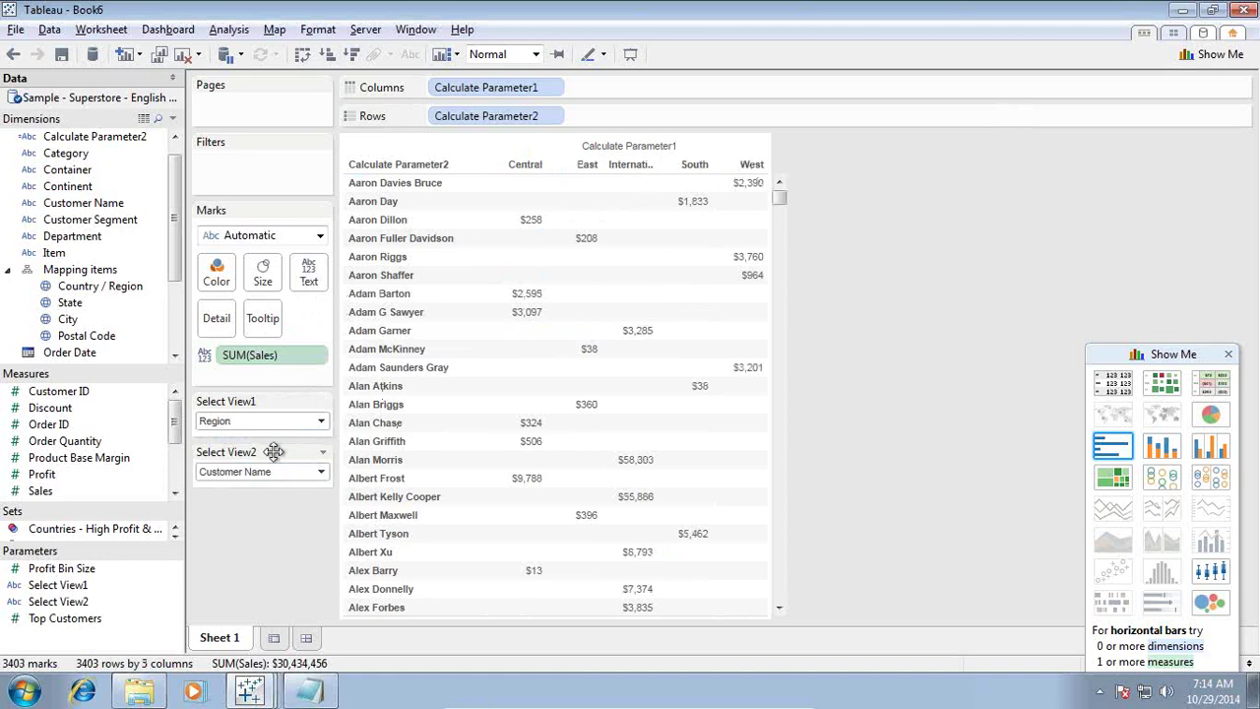
{"action": "left_click", "coordinate": [300, 473]}
{"action": "left_click", "coordinate": [250, 521]}
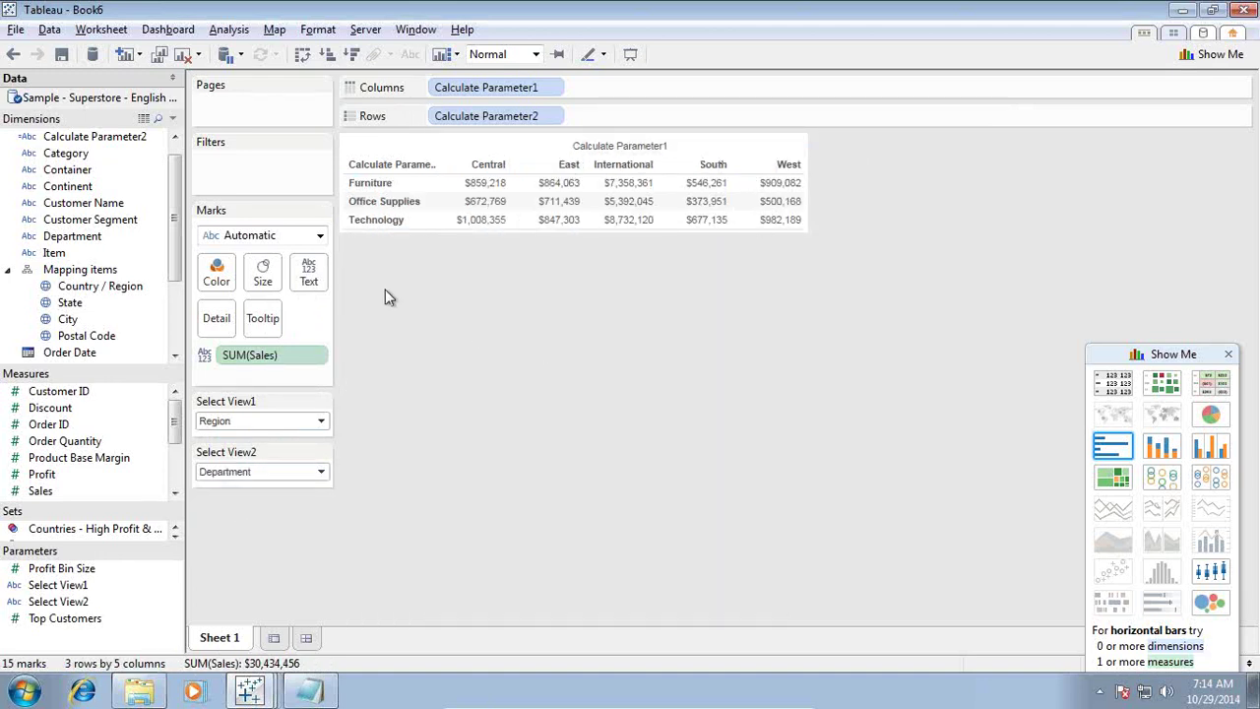
{"action": "left_click", "coordinate": [251, 474]}
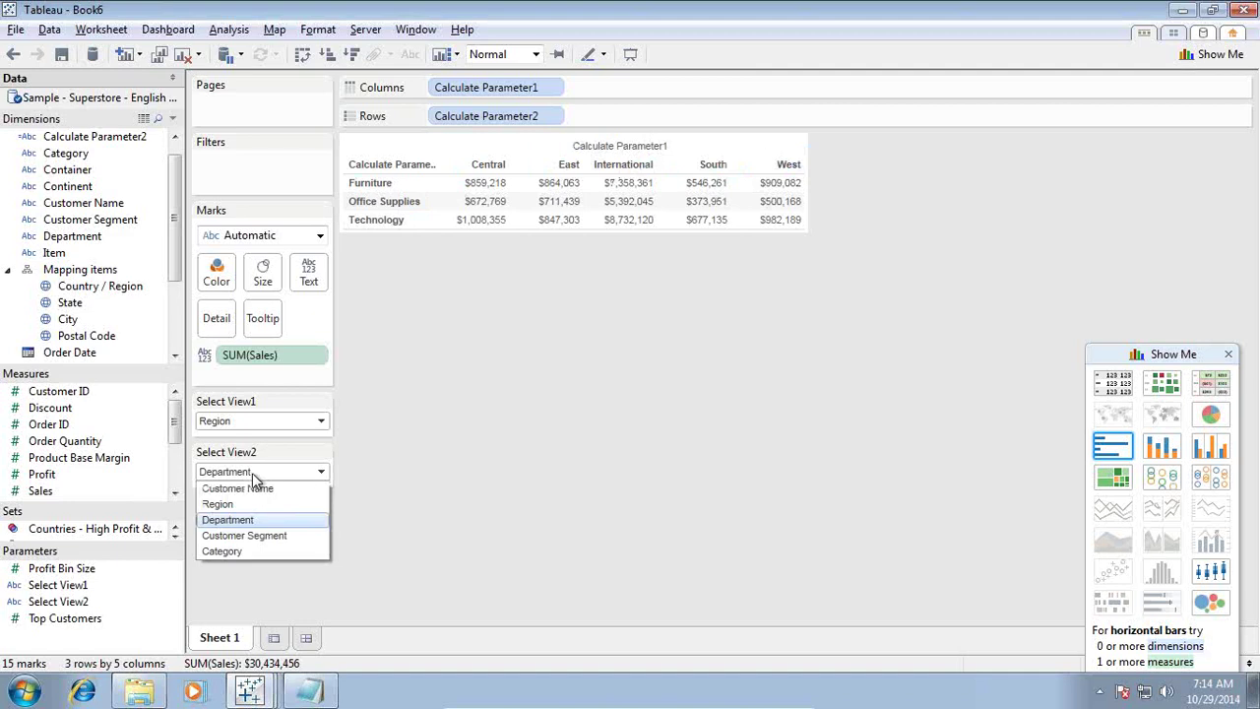
{"action": "left_click", "coordinate": [239, 551]}
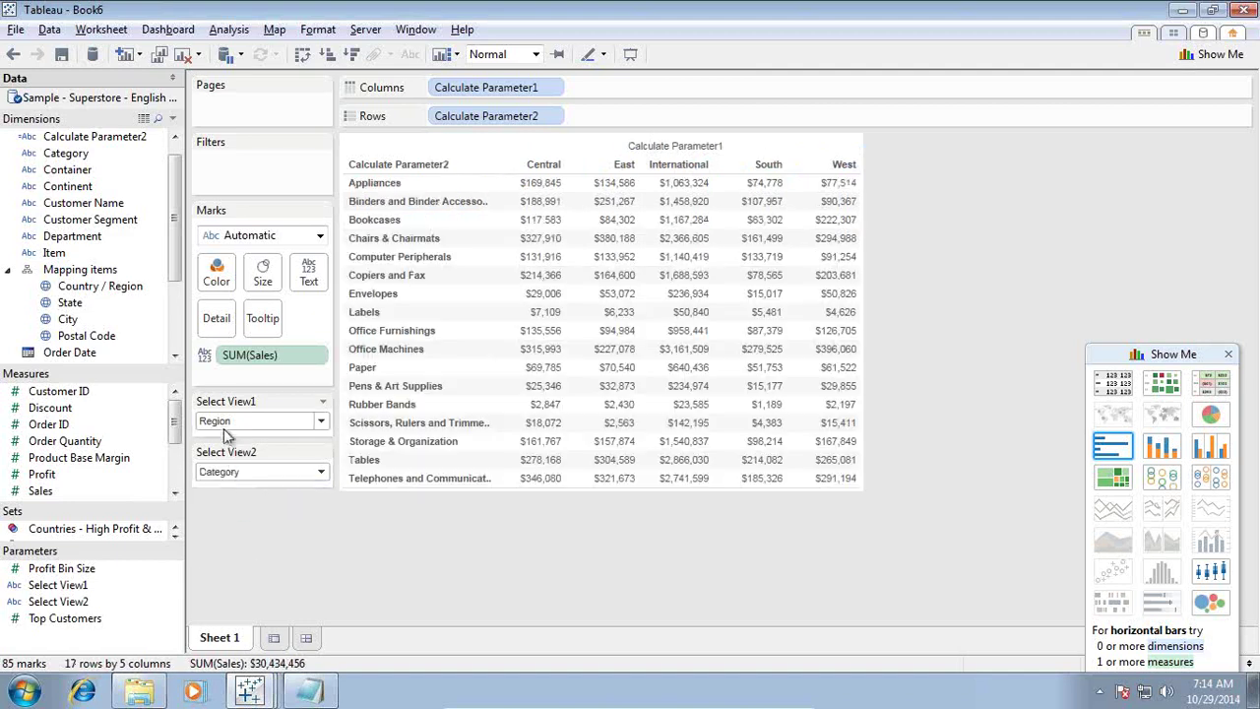
{"action": "left_click", "coordinate": [246, 473]}
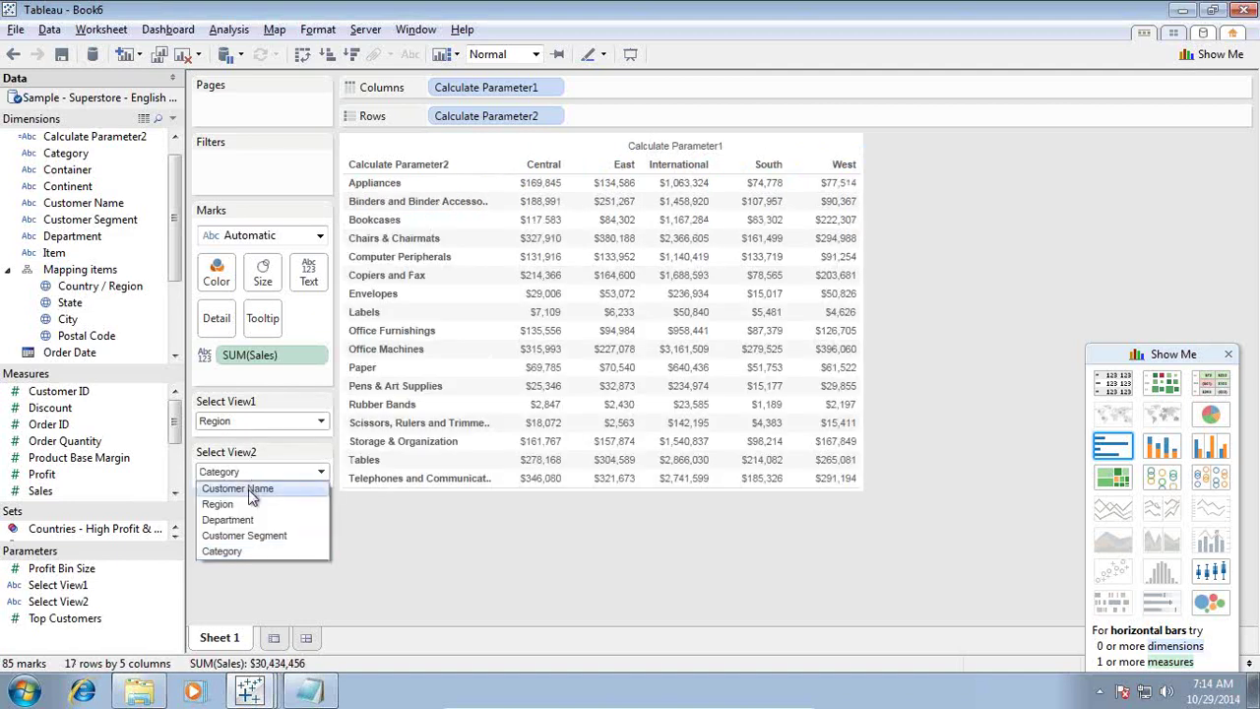
{"action": "left_click", "coordinate": [249, 492]}
Set Select View1 to Customer Segment and Select View2 to Category.
{"action": "left_click", "coordinate": [254, 425]}
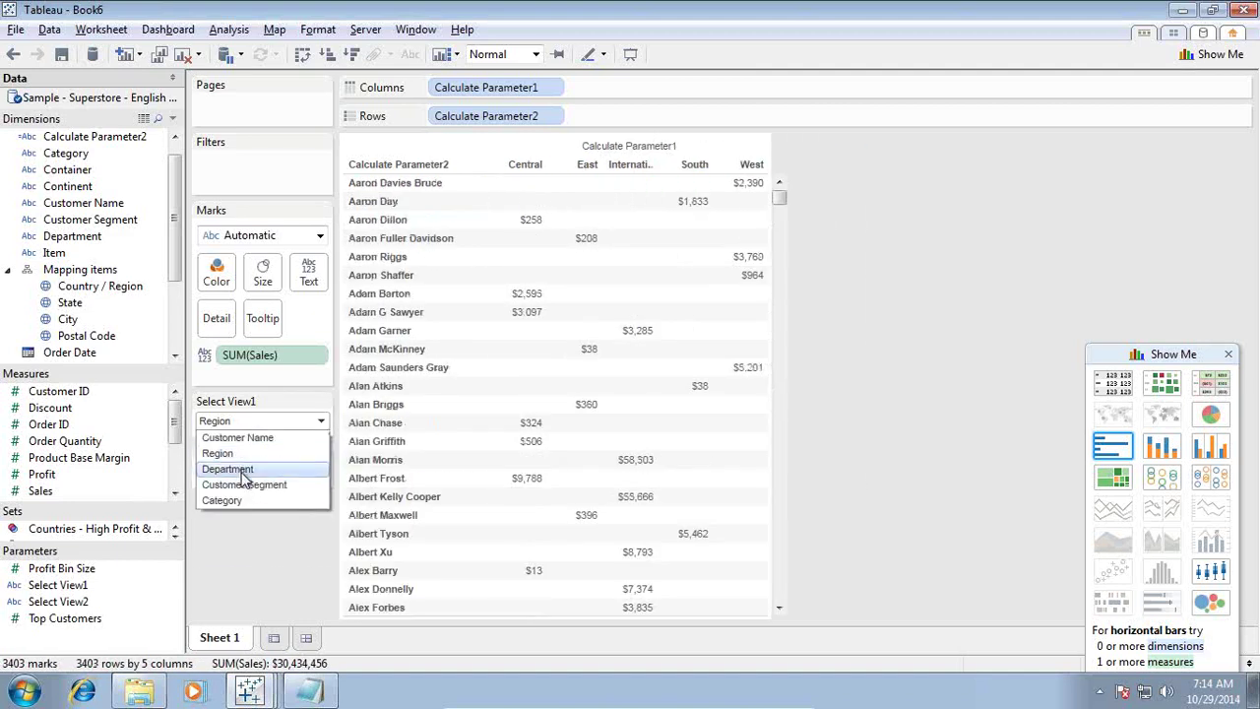
{"action": "left_click", "coordinate": [246, 483]}
{"action": "left_click", "coordinate": [268, 472]}
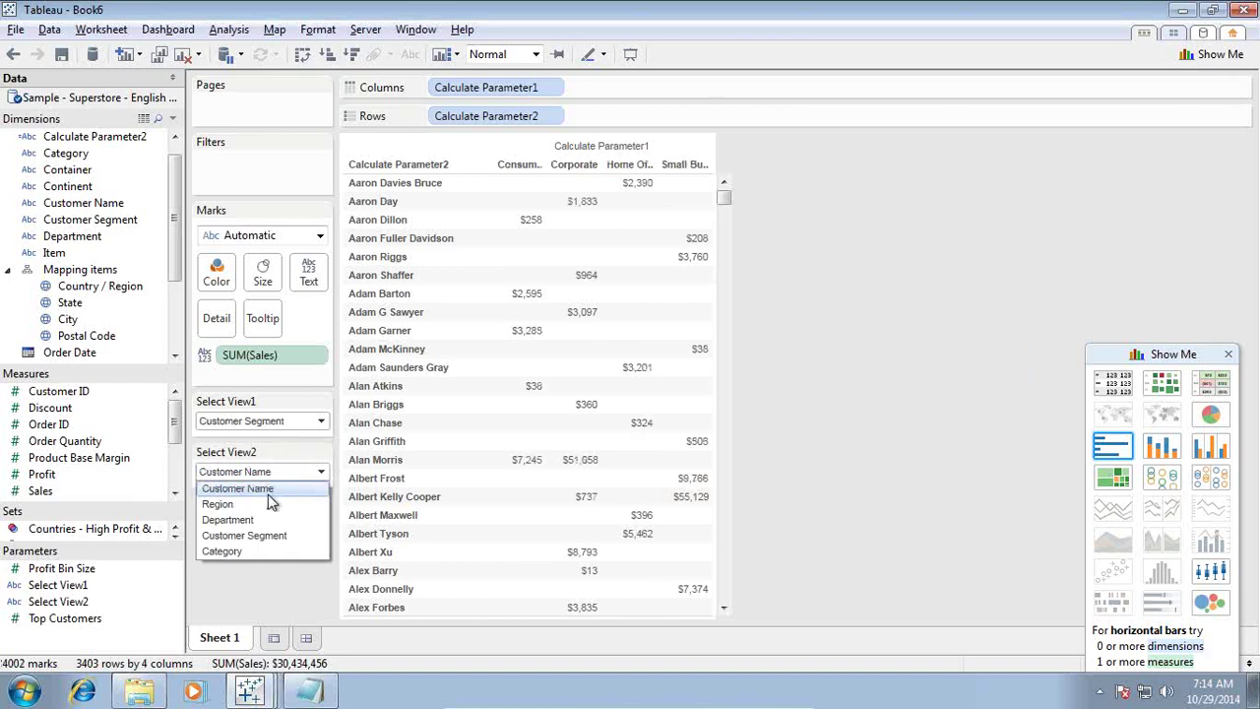
{"action": "left_click", "coordinate": [247, 551]}
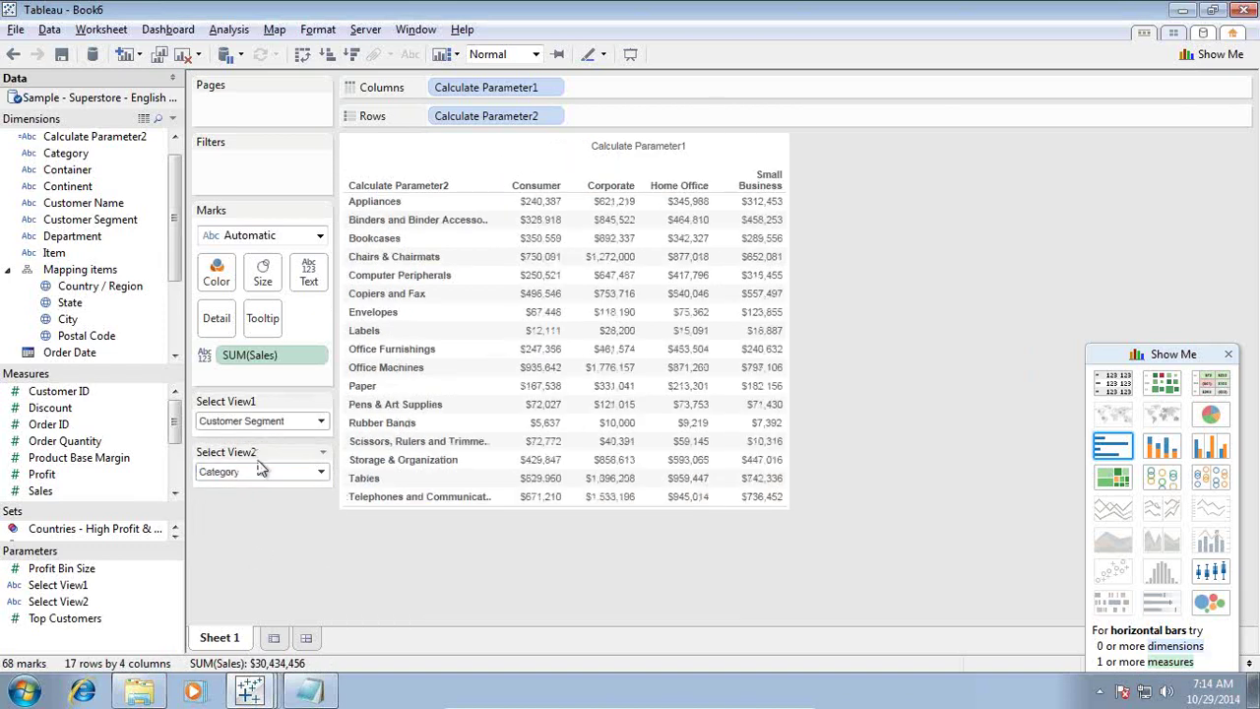
{"action": "left_click", "coordinate": [267, 425]}
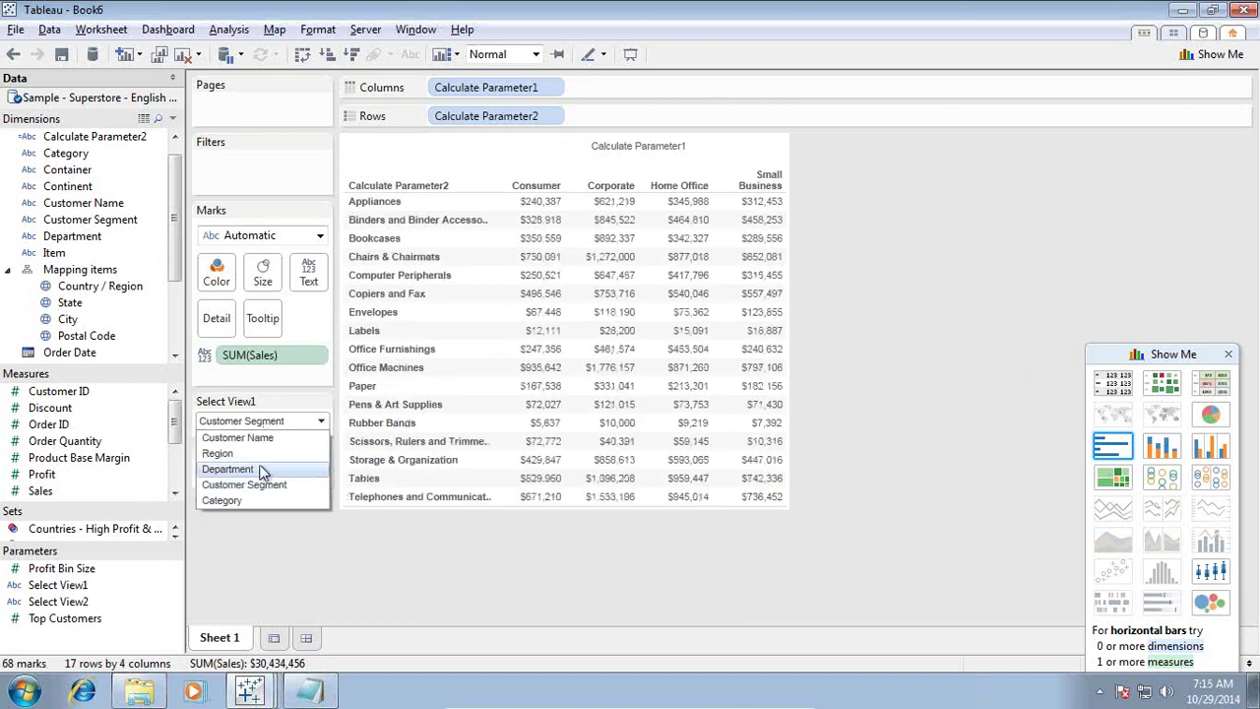
{"action": "left_click", "coordinate": [267, 399]}
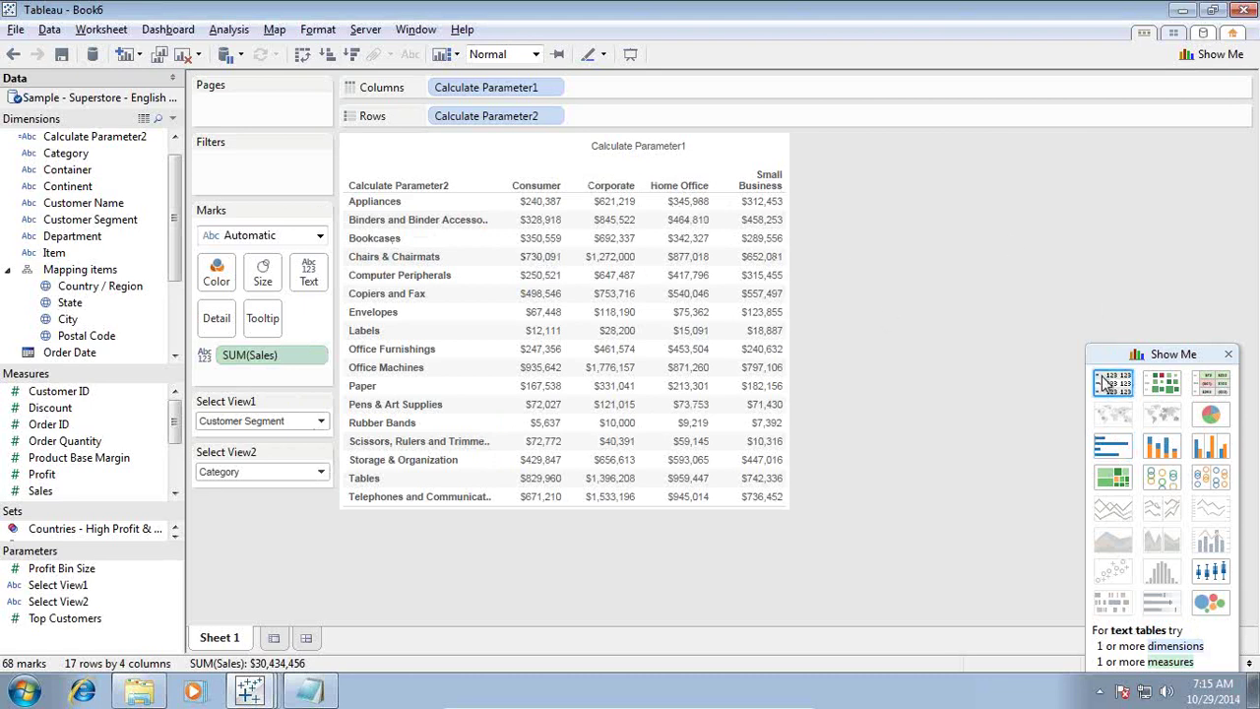
Switch to horizontal bars with Select View1 on Department and Select View2 on Category.
{"action": "left_click", "coordinate": [1112, 446]}
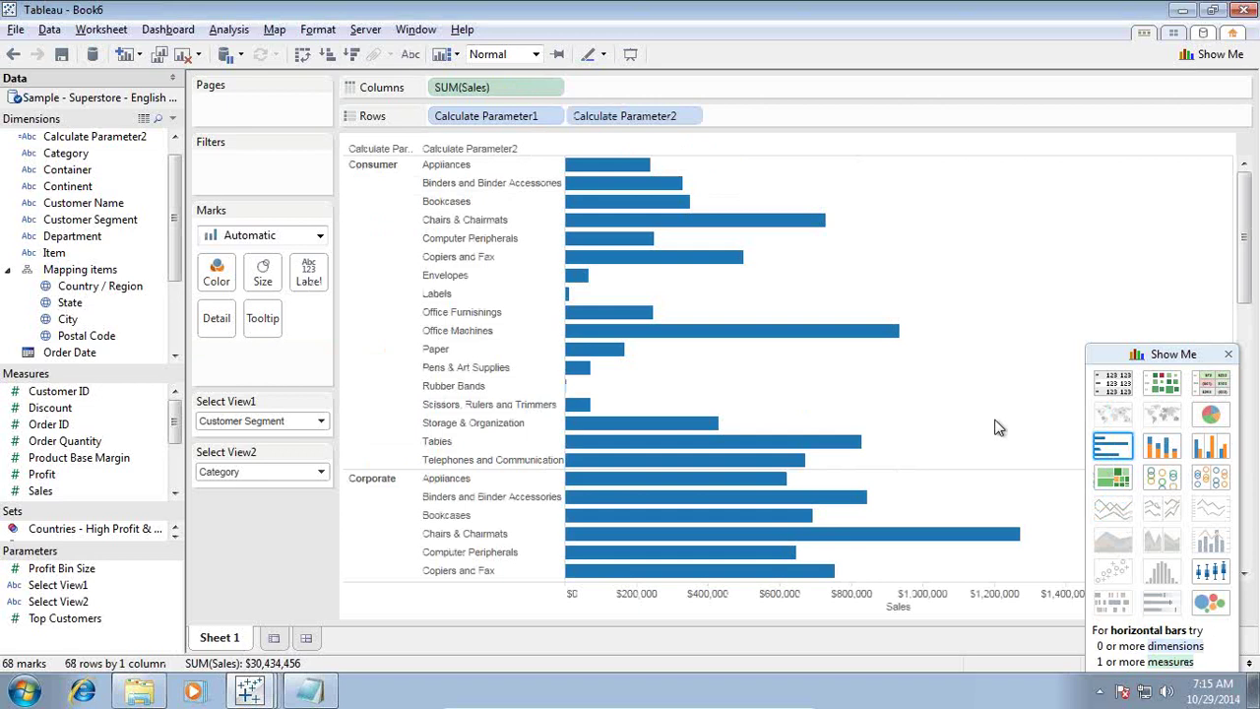
{"action": "left_click", "coordinate": [317, 471]}
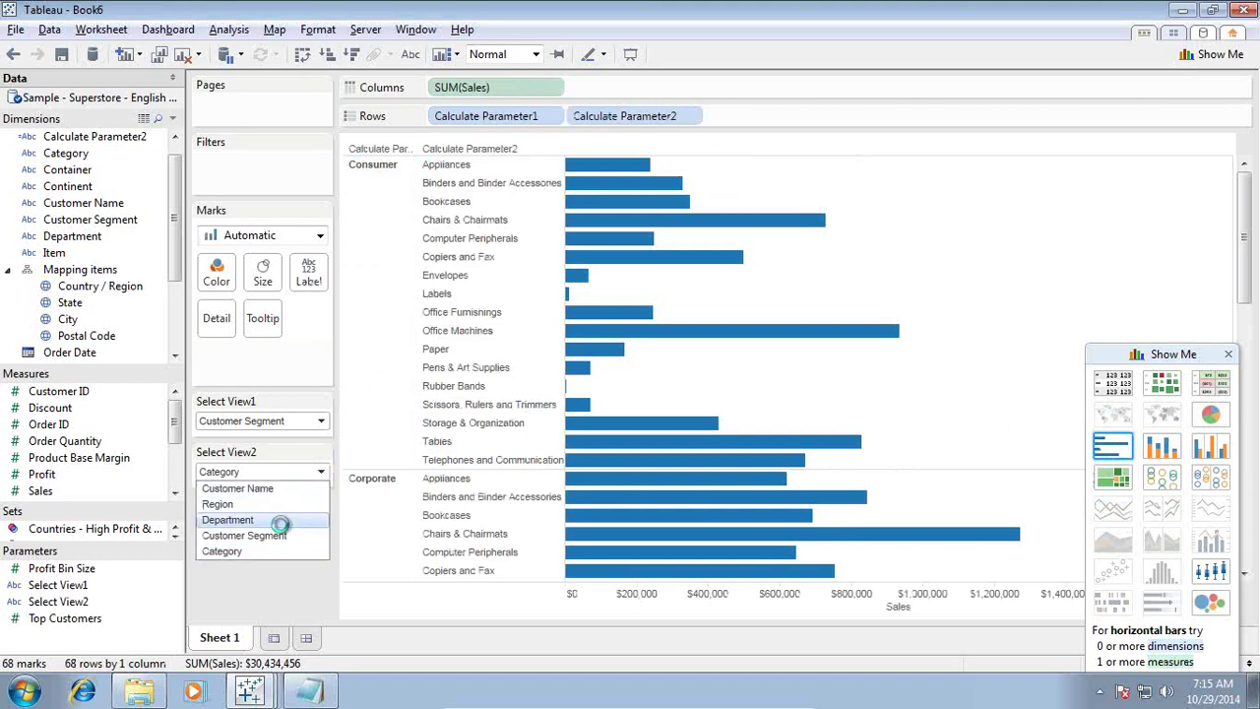
{"action": "left_click", "coordinate": [227, 520]}
{"action": "left_click", "coordinate": [321, 422]}
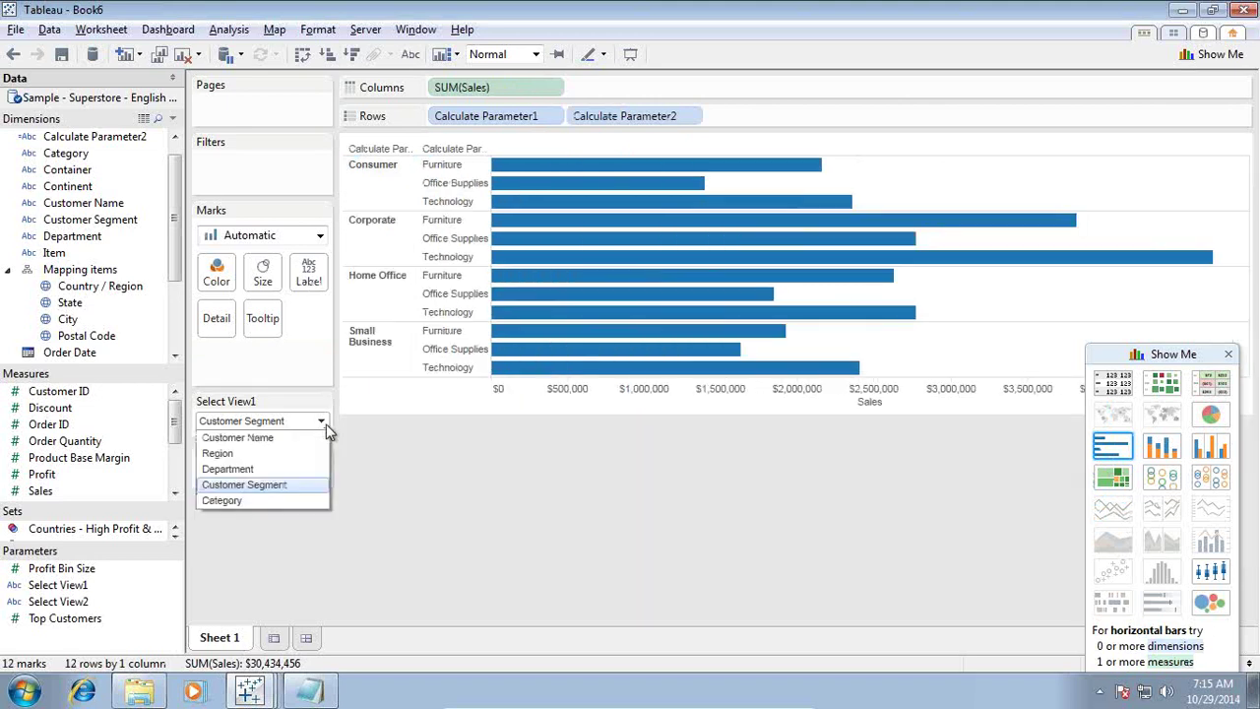
{"action": "left_click", "coordinate": [292, 472]}
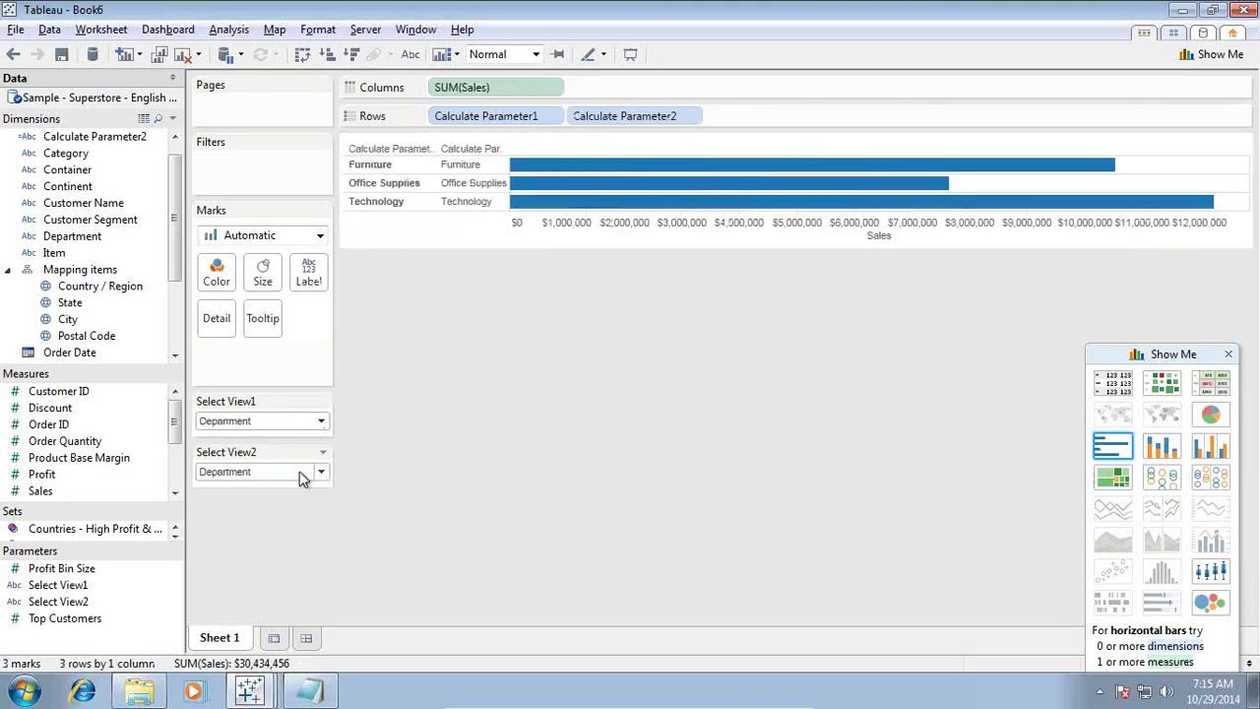
{"action": "left_click", "coordinate": [298, 471]}
{"action": "left_click", "coordinate": [287, 548]}
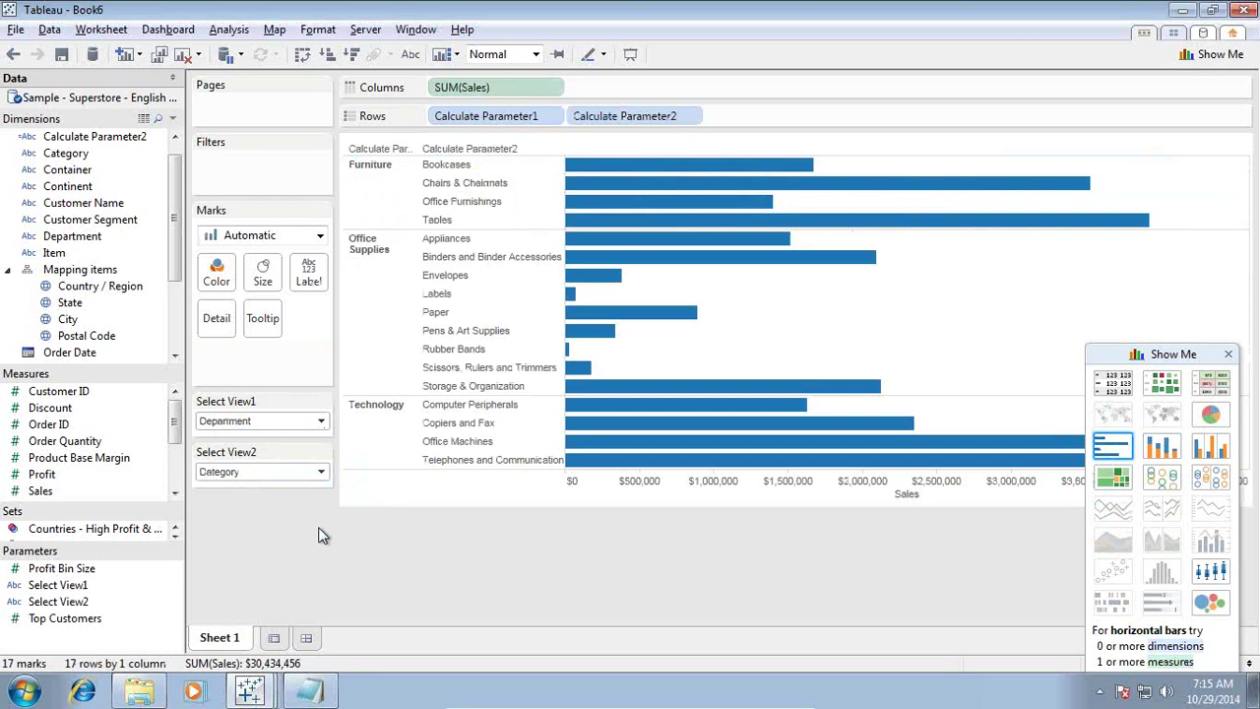